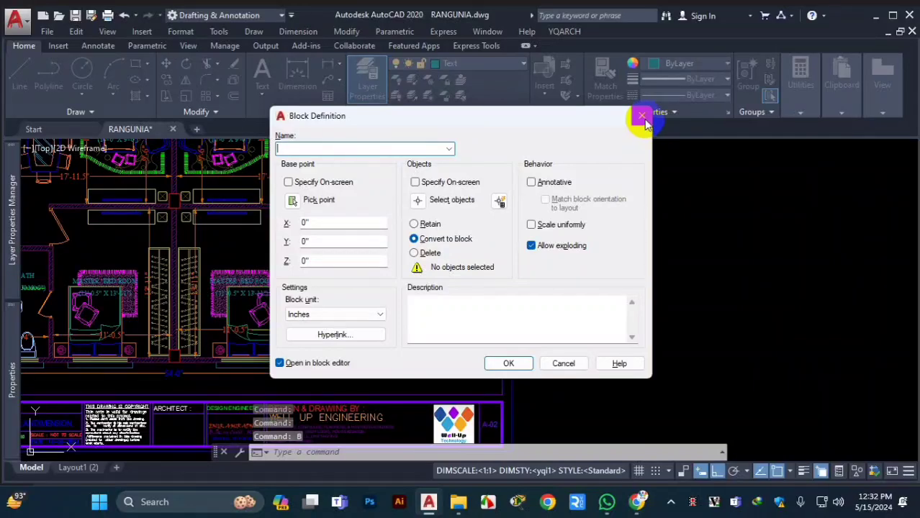
click(642, 116)
scroll(553, 351, down, 2)
text(w)
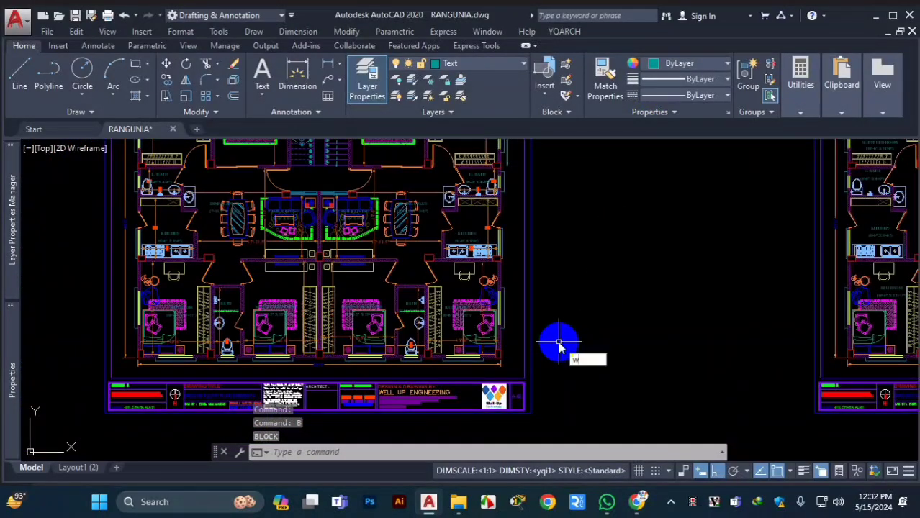
text(block)
key(Return)
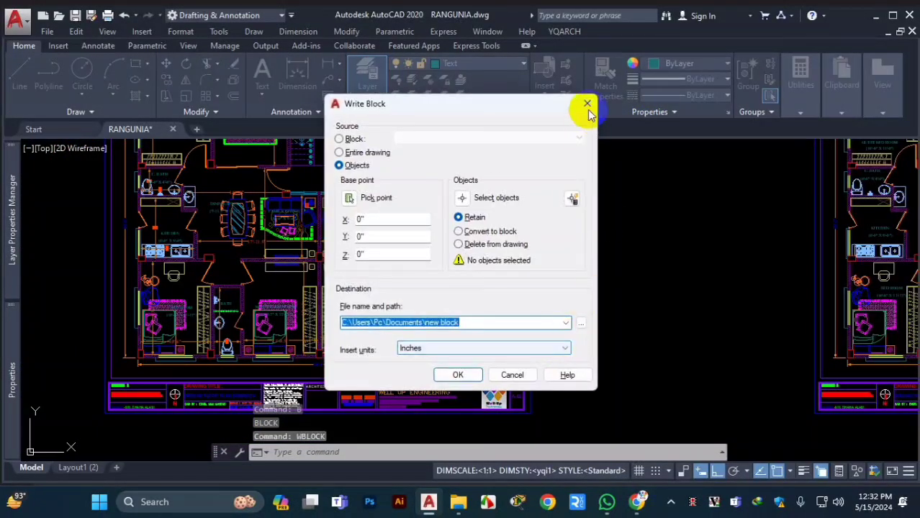
click(587, 105)
- Copy the bed block from the corner bedroom into the empty space between the two floor plans
scroll(529, 298, up, 3)
scroll(465, 306, up, 2)
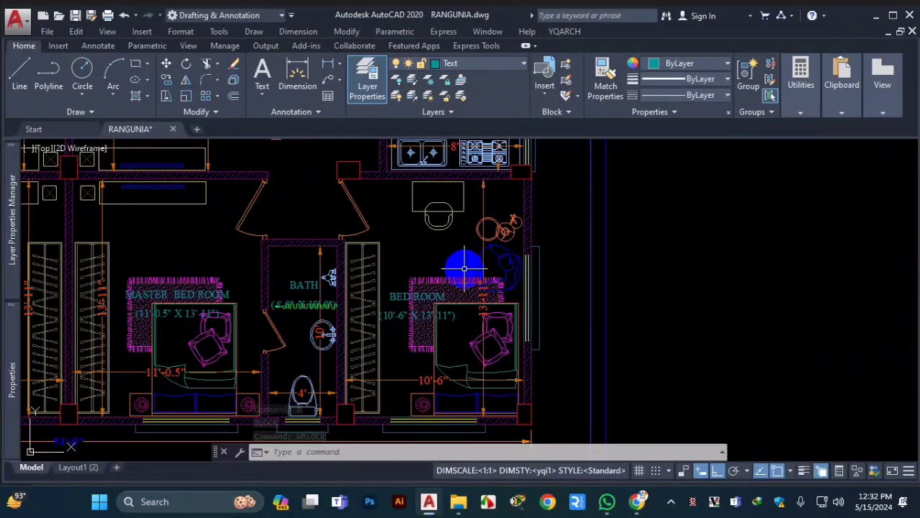
scroll(465, 274, down, 4)
scroll(479, 281, up, 5)
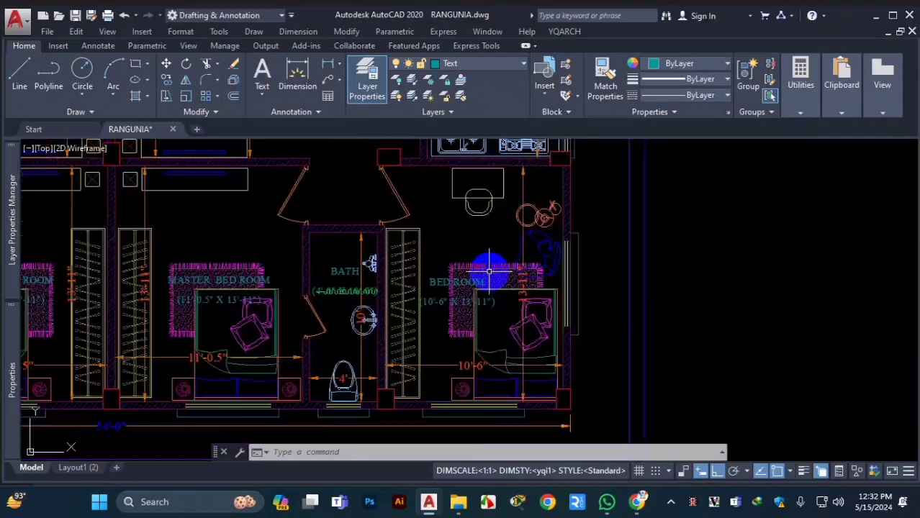
scroll(489, 272, up, 2)
scroll(506, 272, down, 2)
scroll(507, 272, up, 2)
middle_drag(506, 272, 395, 298)
click(400, 272)
click(343, 289)
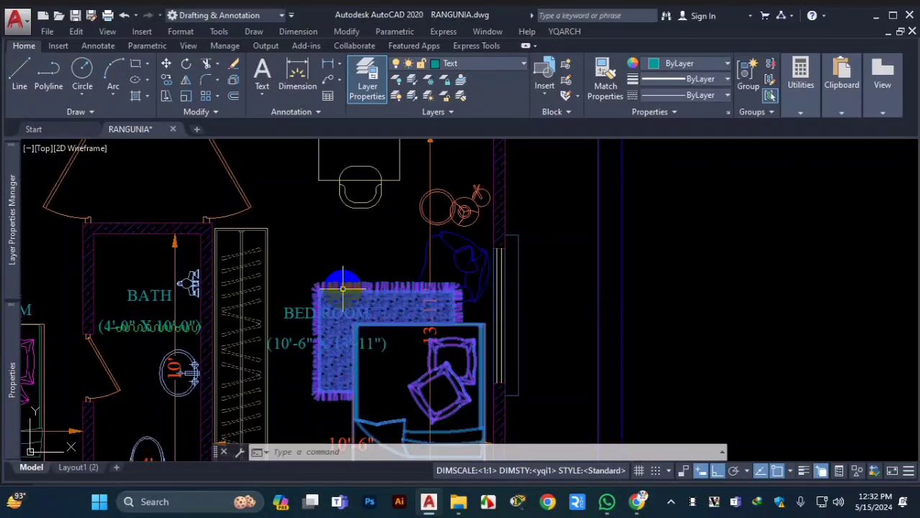
click(349, 257)
text(c)
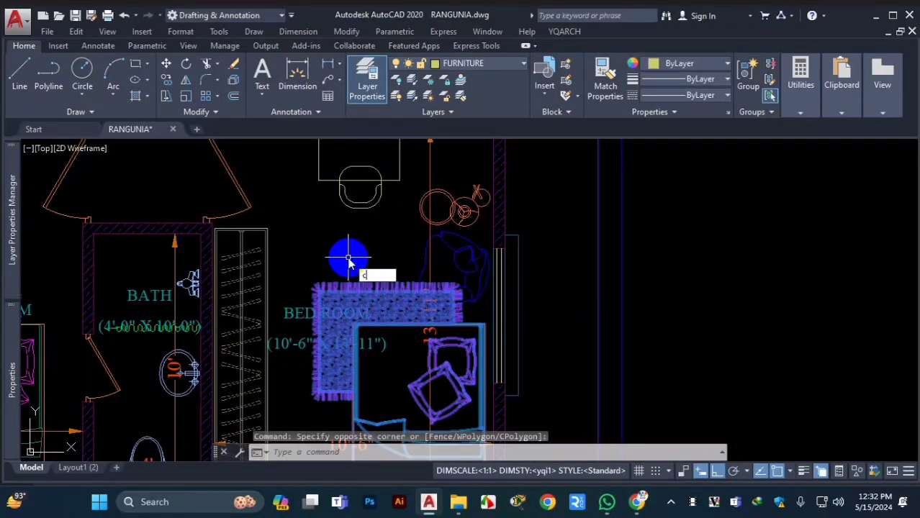
text(o)
key(Return)
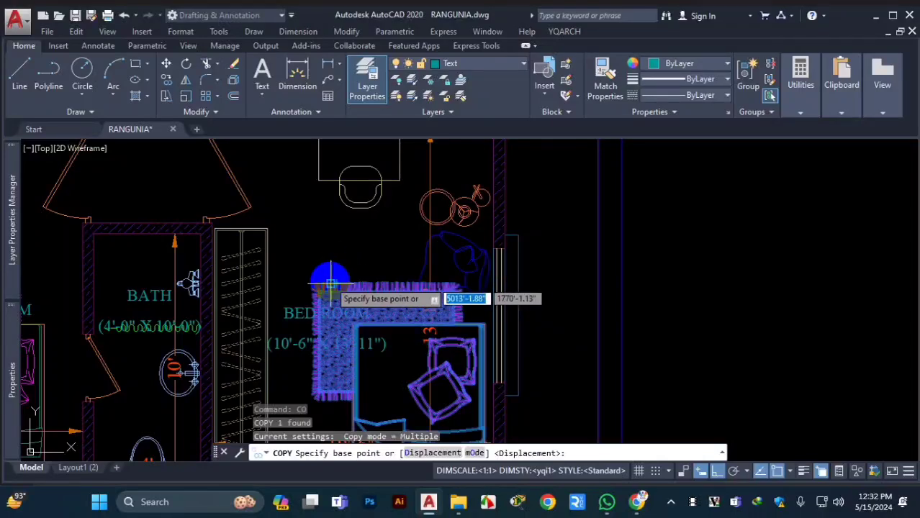
click(331, 285)
scroll(317, 266, down, 8)
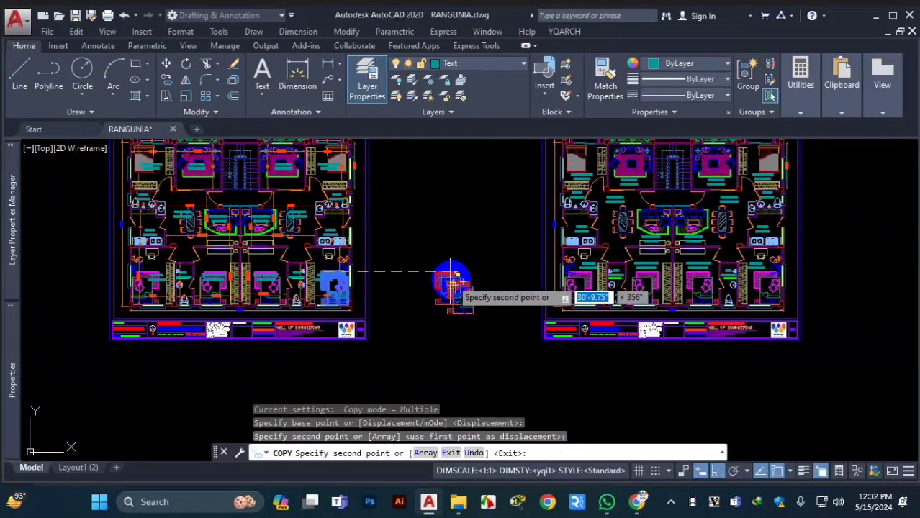
key(Escape)
- Explode the copied bed block between the two floor plans into separate objects
scroll(461, 282, up, 6)
click(493, 221)
click(345, 356)
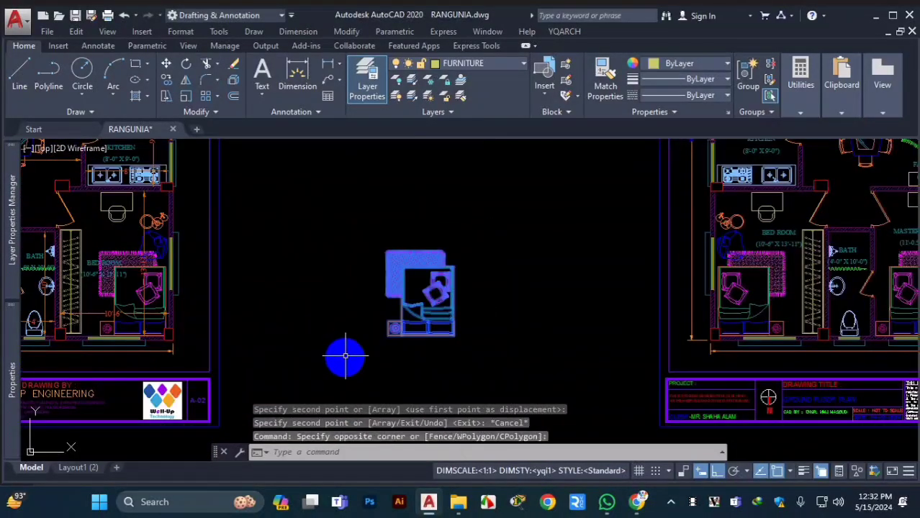
key(Return)
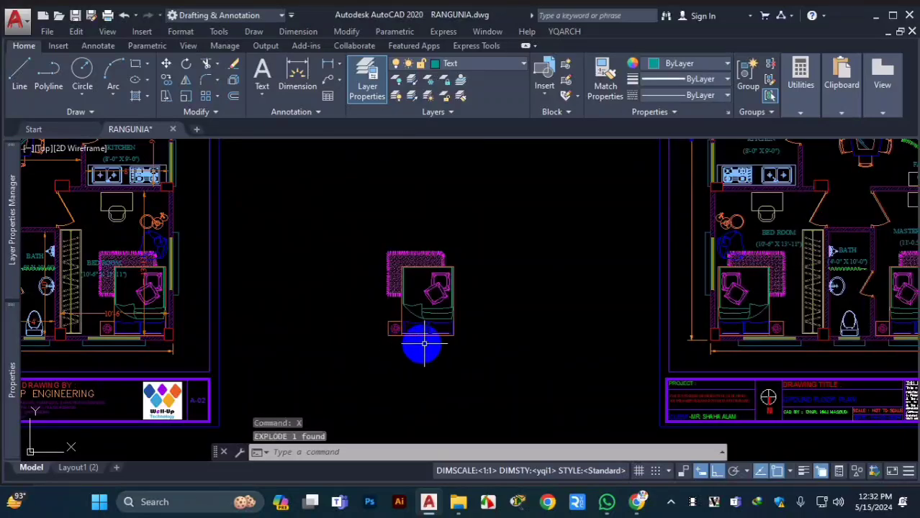
- Select the rug hatch of the exploded bed to check it as an individual object, and clear the selection
click(431, 270)
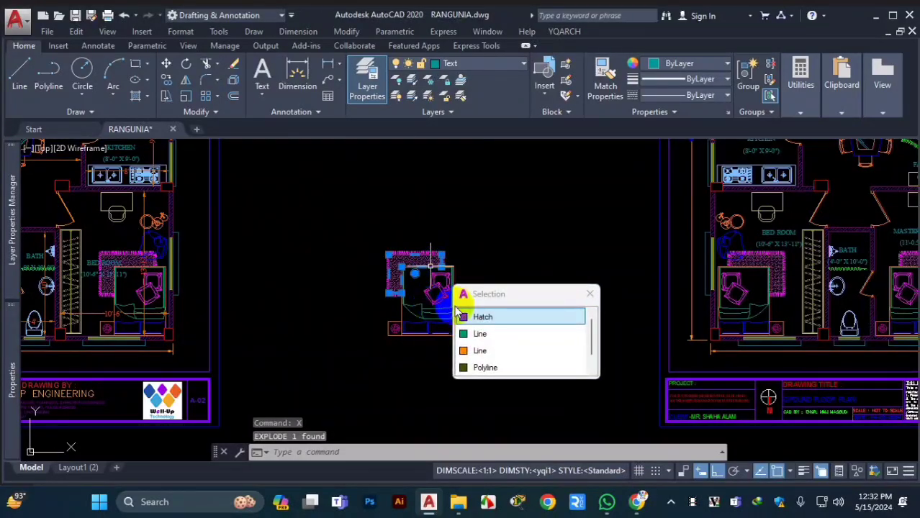
click(482, 317)
click(519, 257)
key(Escape)
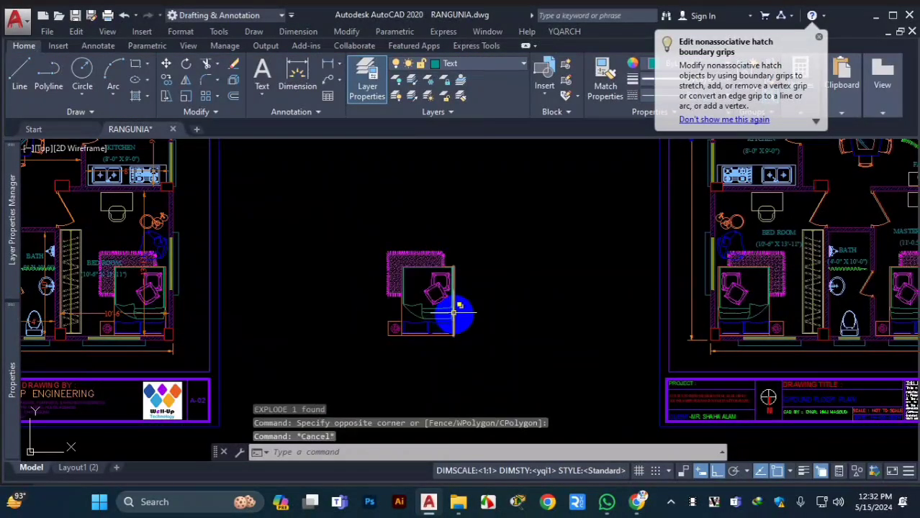
- Erase the bedside table with its lamp, including the leftover lamp lines, from the exploded bed copy
scroll(446, 288, up, 3)
scroll(425, 259, down, 5)
scroll(403, 288, up, 6)
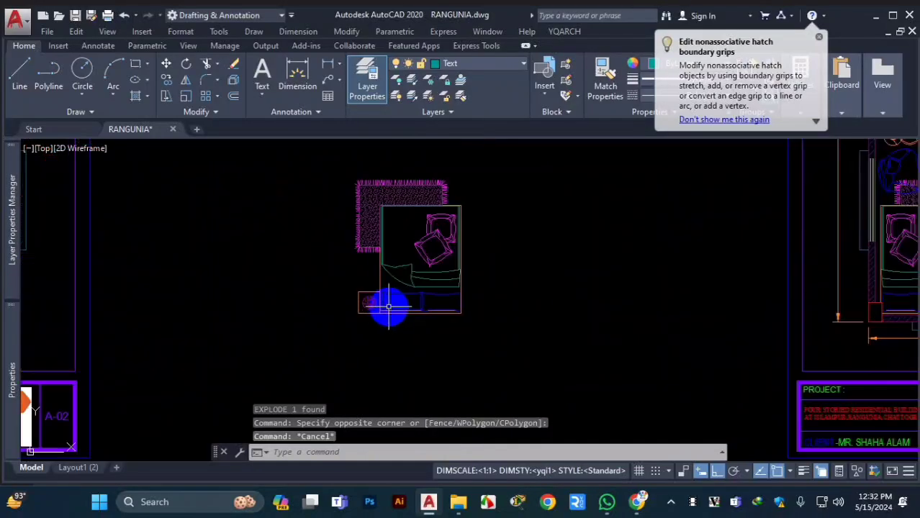
scroll(389, 288, down, 3)
scroll(403, 295, up, 3)
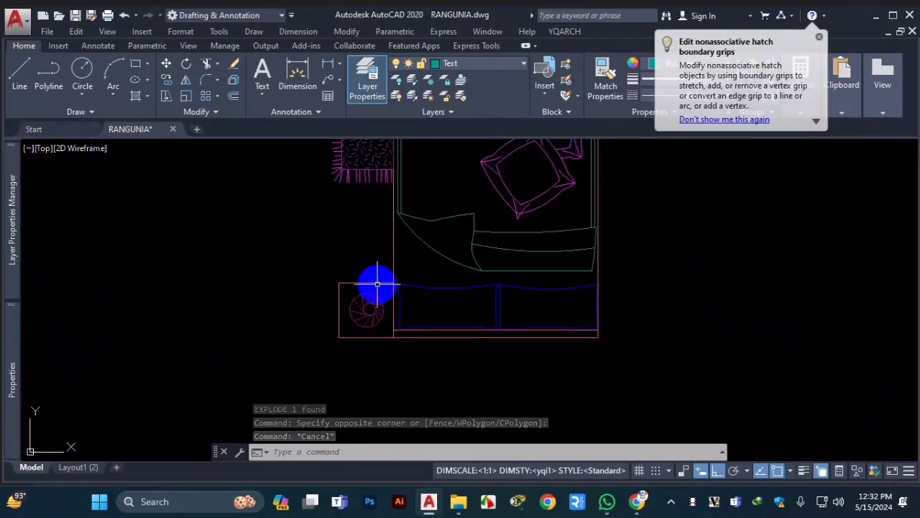
click(372, 271)
click(319, 345)
key(Delete)
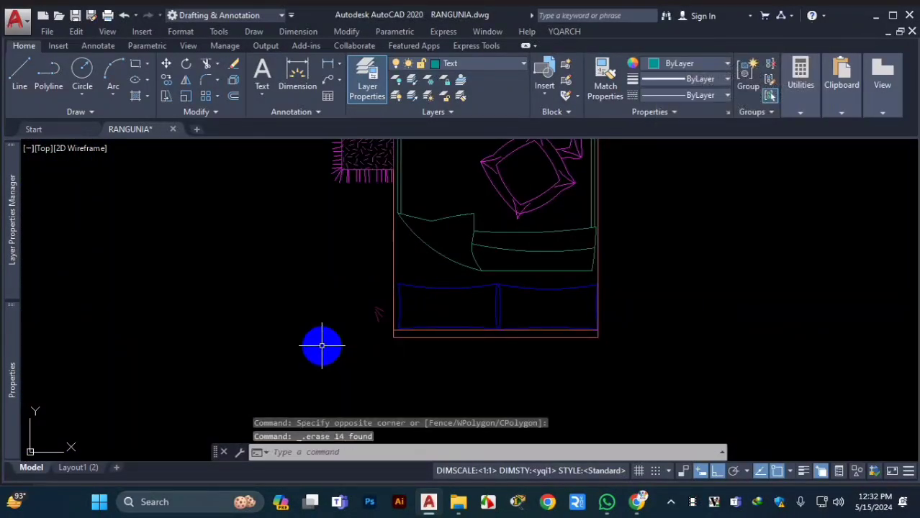
scroll(380, 298, up, 3)
click(319, 353)
click(318, 354)
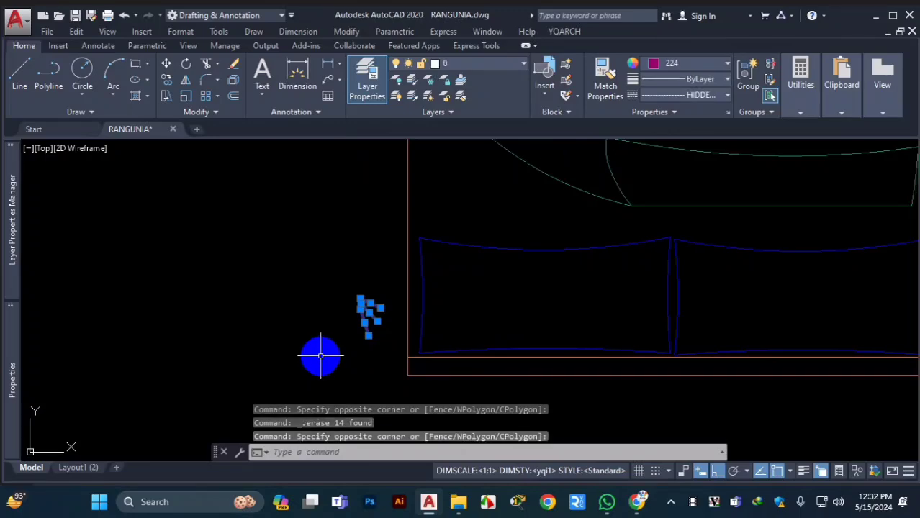
key(Delete)
- Start a new block definition and name the block bed
scroll(403, 317, down, 4)
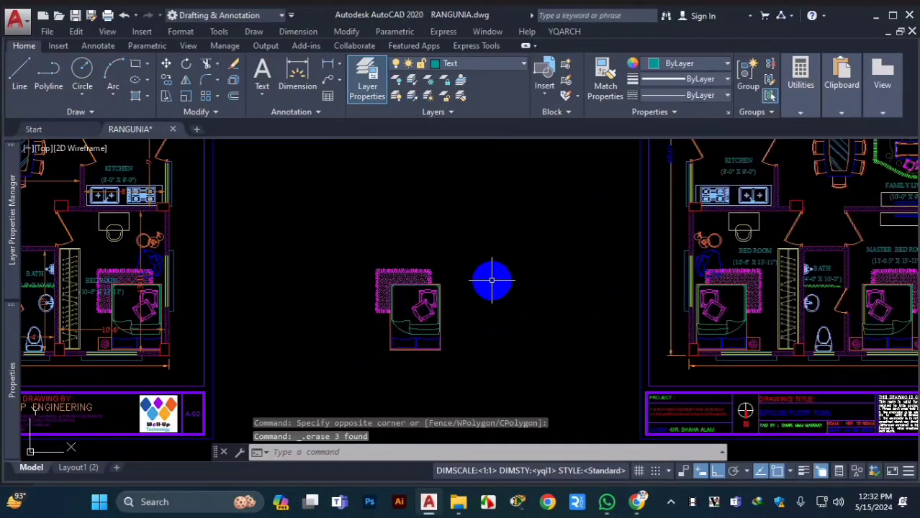
text(B)
key(Return)
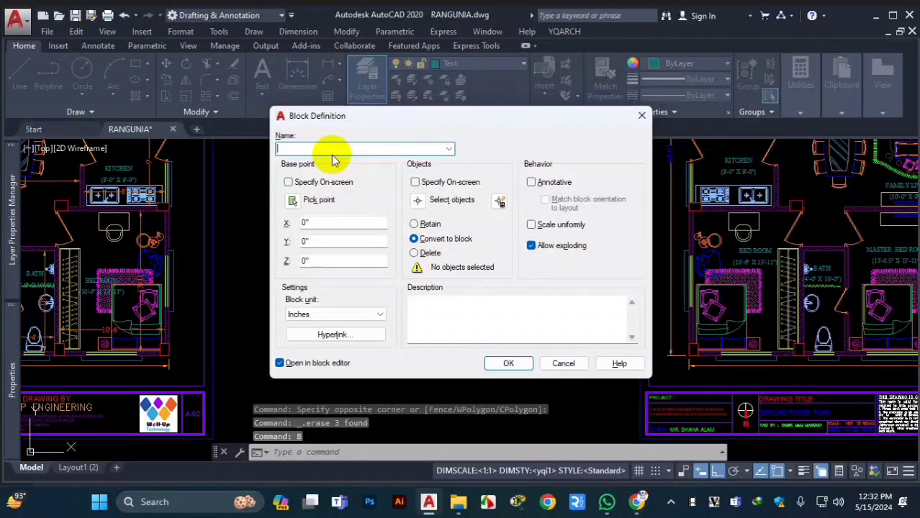
text(bed)
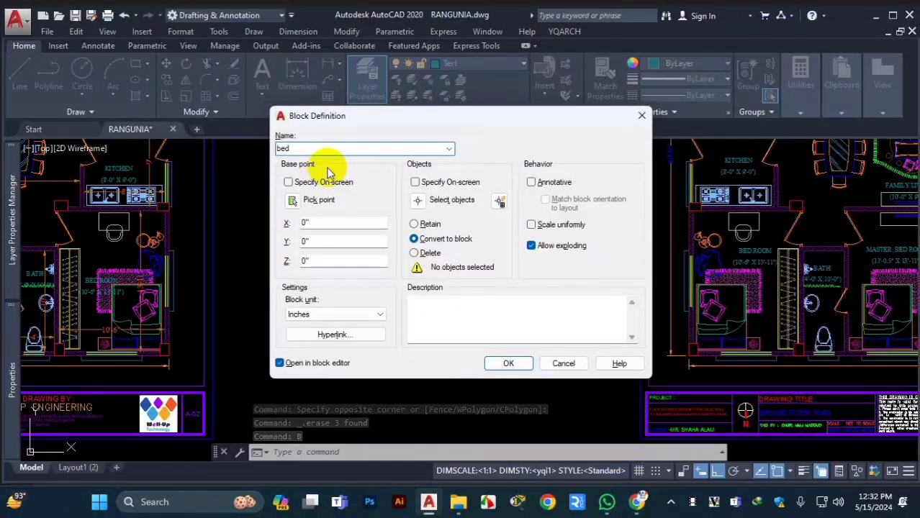
click(299, 208)
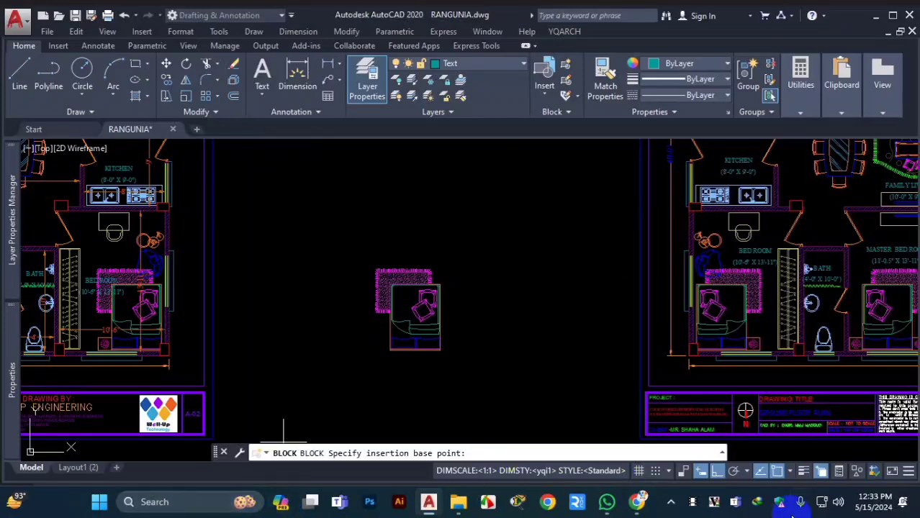
scroll(415, 313, up, 5)
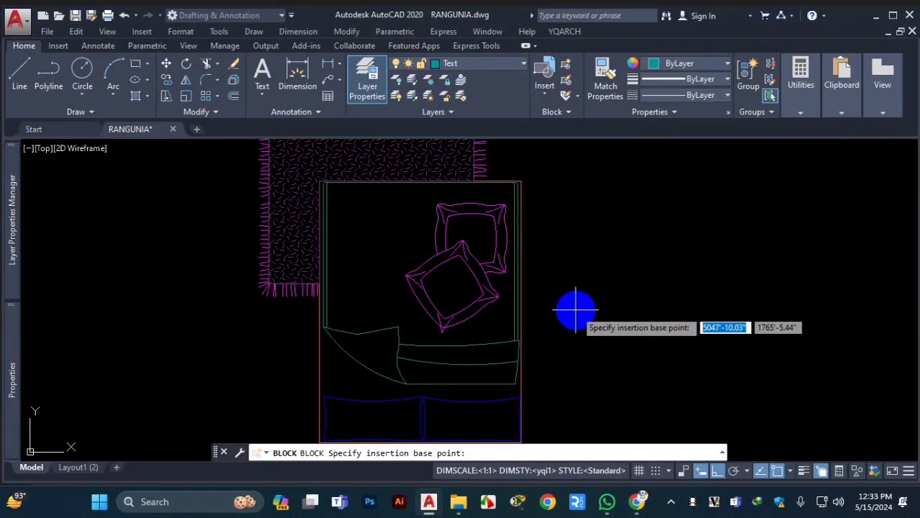
key(Escape)
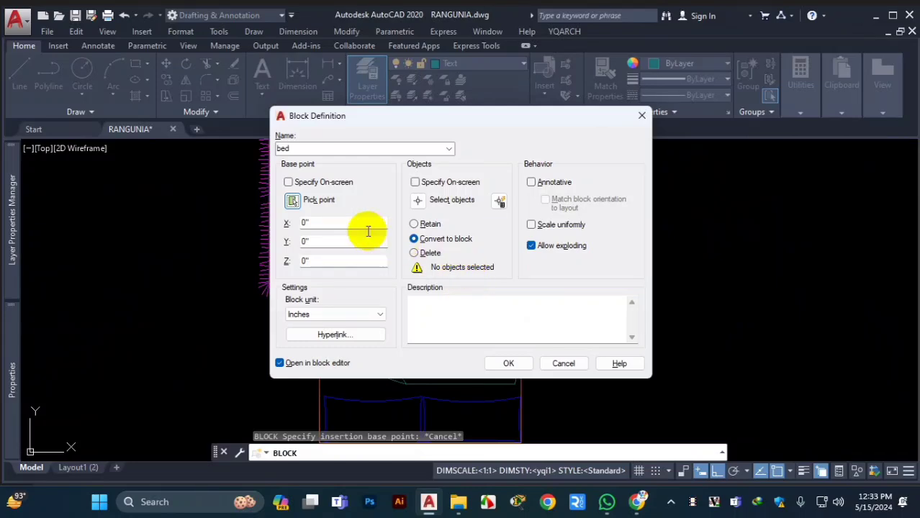
- Set the block's base point at the midpoint of the bed's outer edge on the pillow side
click(301, 201)
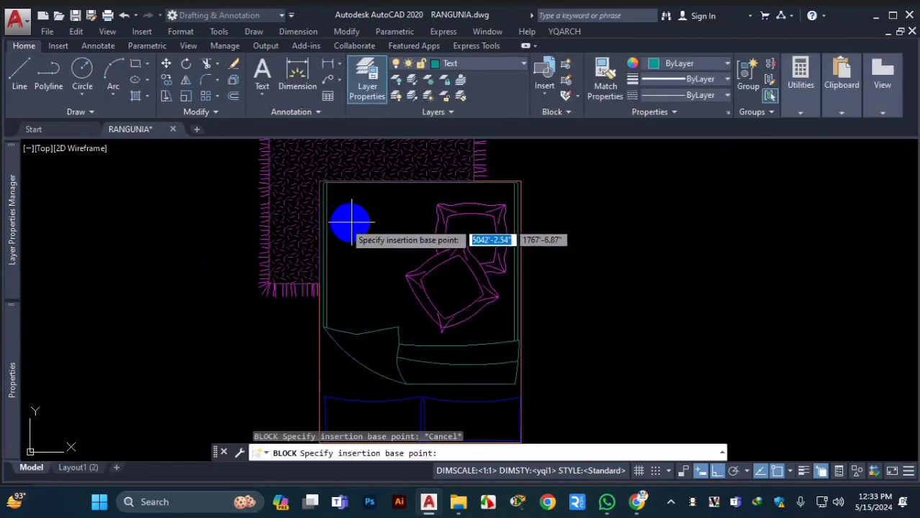
scroll(389, 225, up, 5)
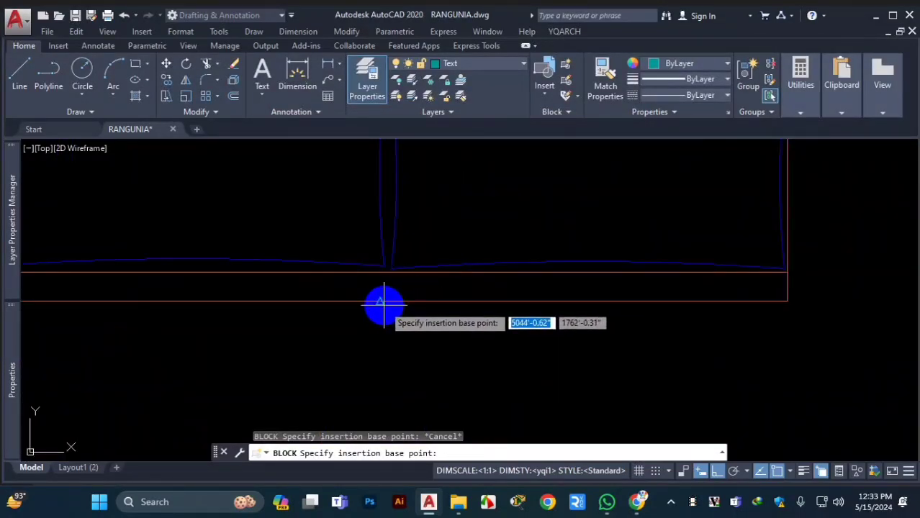
click(380, 303)
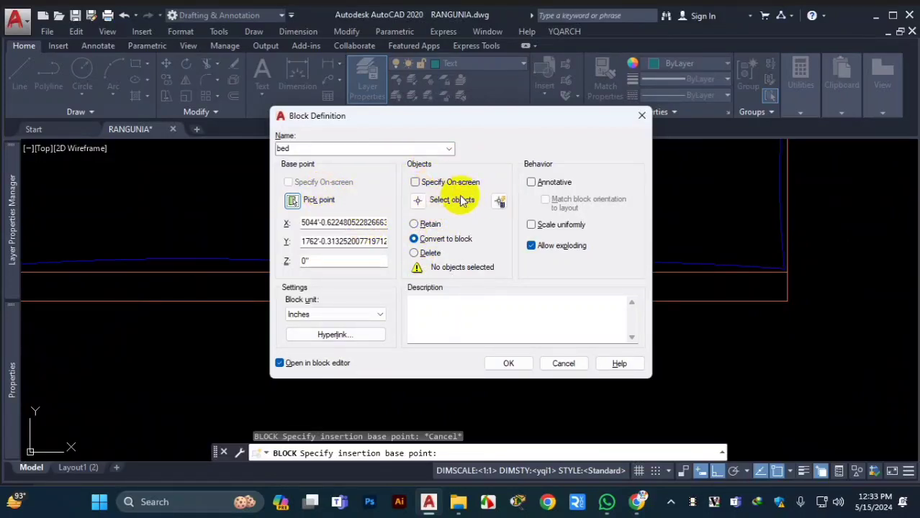
- Select all objects of the exploded bed and rug as the contents of the block
click(419, 205)
scroll(417, 269, down, 5)
click(389, 219)
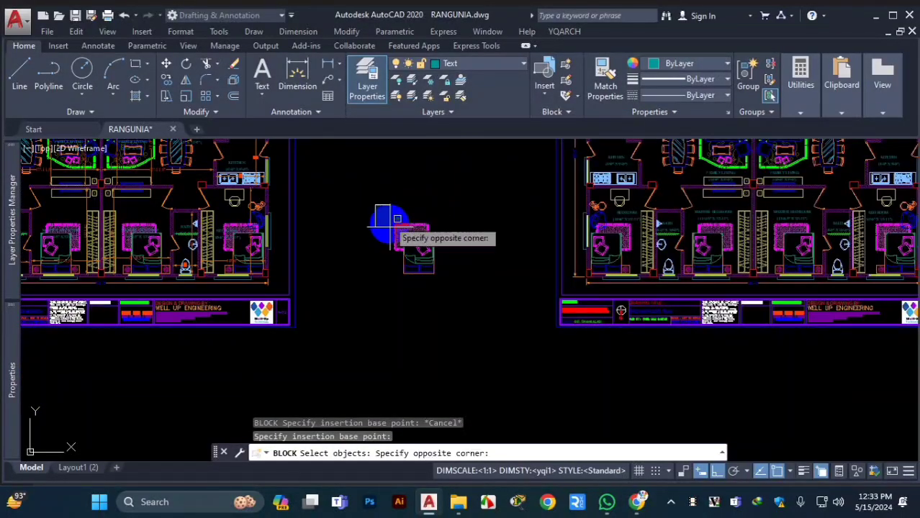
click(455, 283)
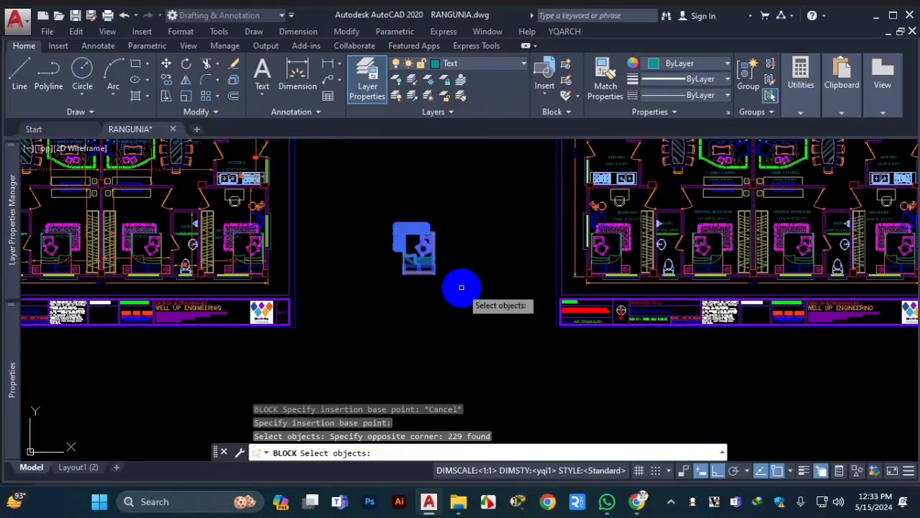
right_click(462, 287)
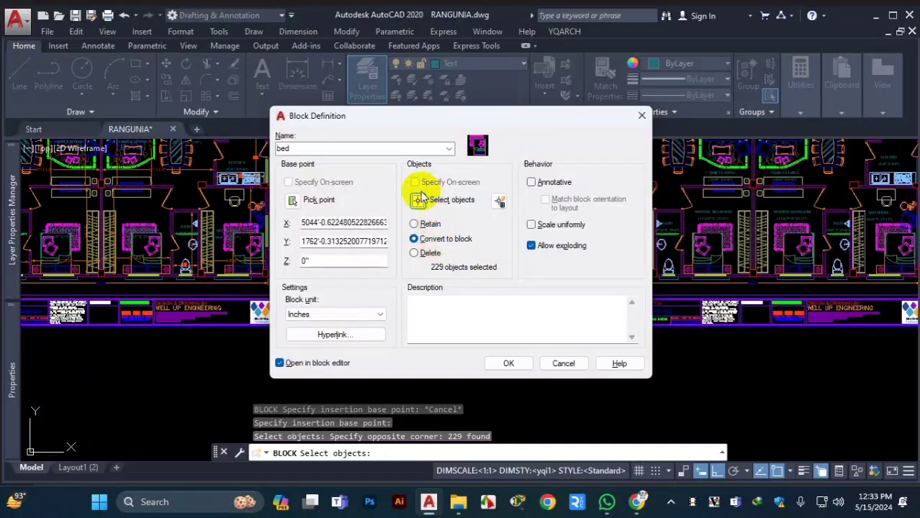
key(ctrl+1)
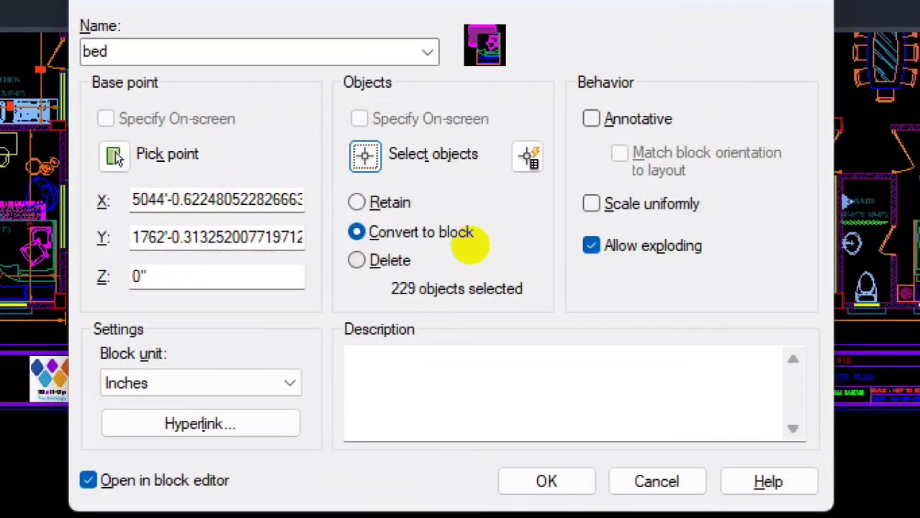
mouse_move(370, 243)
mouse_down()
mouse_move(458, 242)
mouse_move(481, 228)
mouse_move(421, 215)
mouse_move(332, 229)
mouse_move(403, 243)
mouse_up()
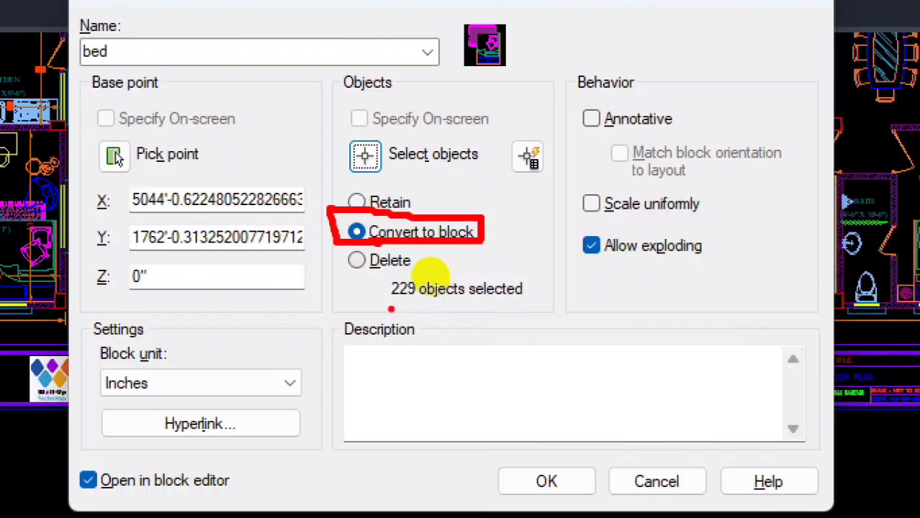
mouse_move(385, 310)
mouse_down()
mouse_move(523, 312)
mouse_move(545, 274)
mouse_move(425, 269)
mouse_up()
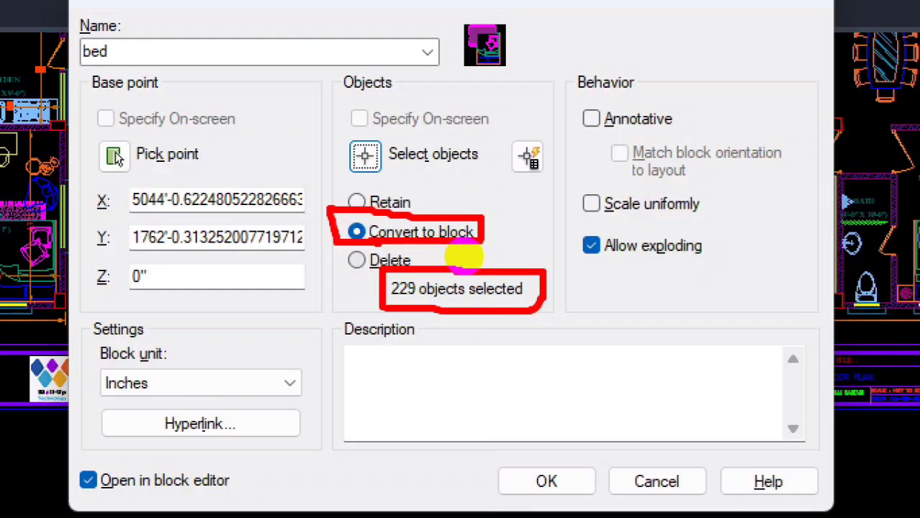
mouse_move(576, 225)
mouse_down()
mouse_move(568, 284)
mouse_move(689, 288)
mouse_move(732, 248)
mouse_up()
drag(599, 237, 578, 230)
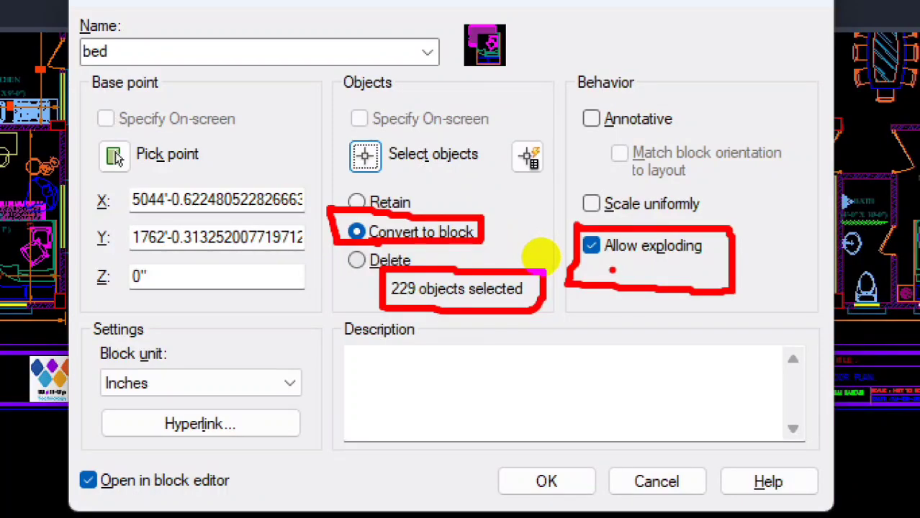
drag(613, 272, 651, 265)
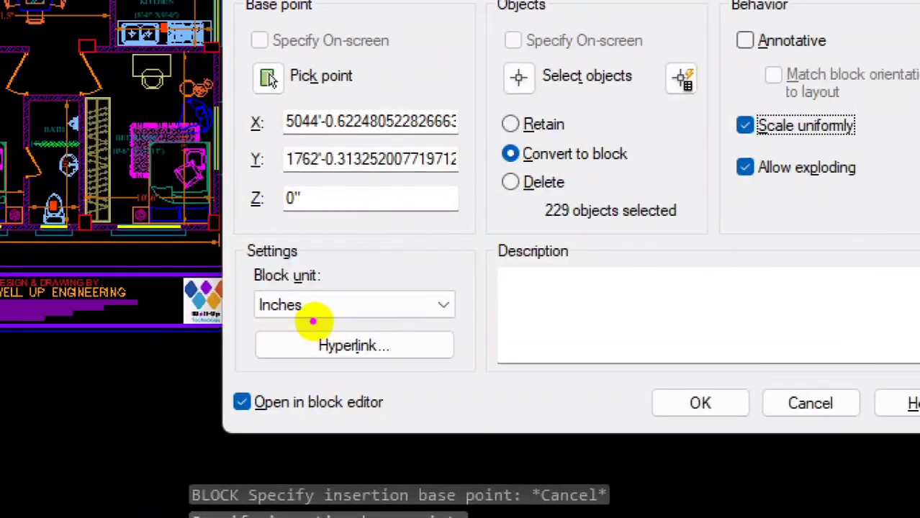
mouse_move(249, 279)
mouse_down()
mouse_move(251, 321)
mouse_move(331, 327)
mouse_move(461, 282)
mouse_move(275, 263)
mouse_move(241, 273)
mouse_move(245, 289)
mouse_up()
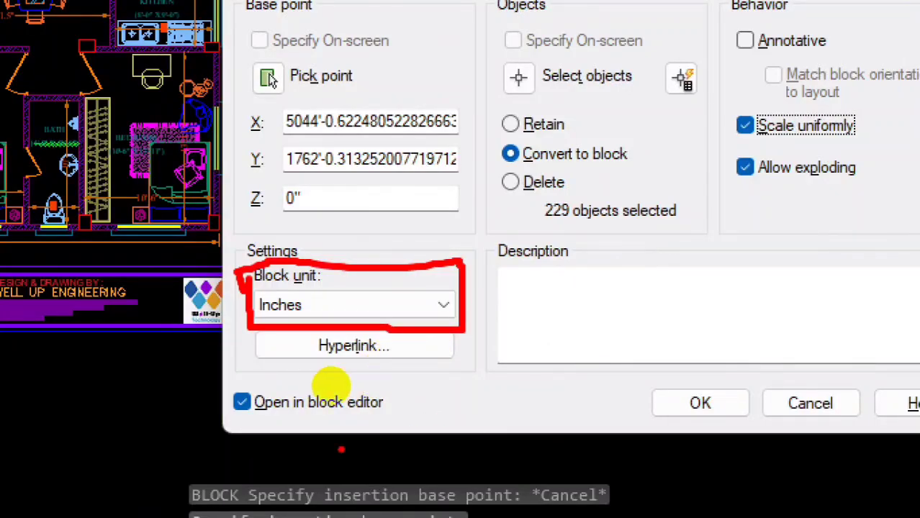
mouse_move(232, 379)
mouse_down()
mouse_move(281, 432)
mouse_move(407, 378)
mouse_move(231, 376)
mouse_up()
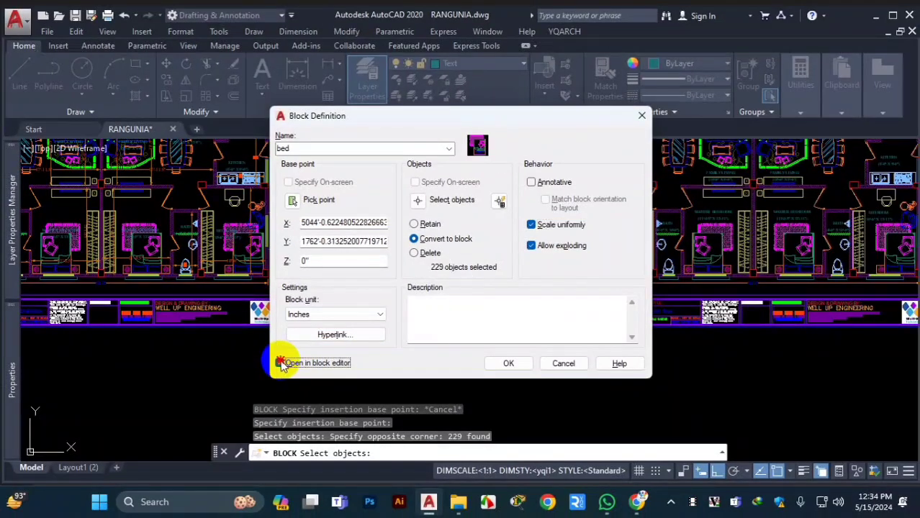
- Enable opening the new block in the block editor and describe the block as 6ft bed
click(280, 362)
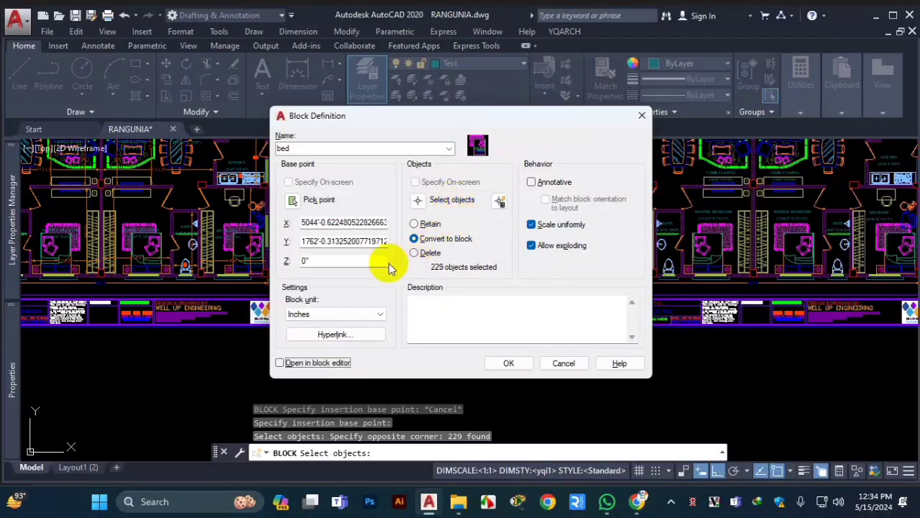
drag(584, 118, 841, 118)
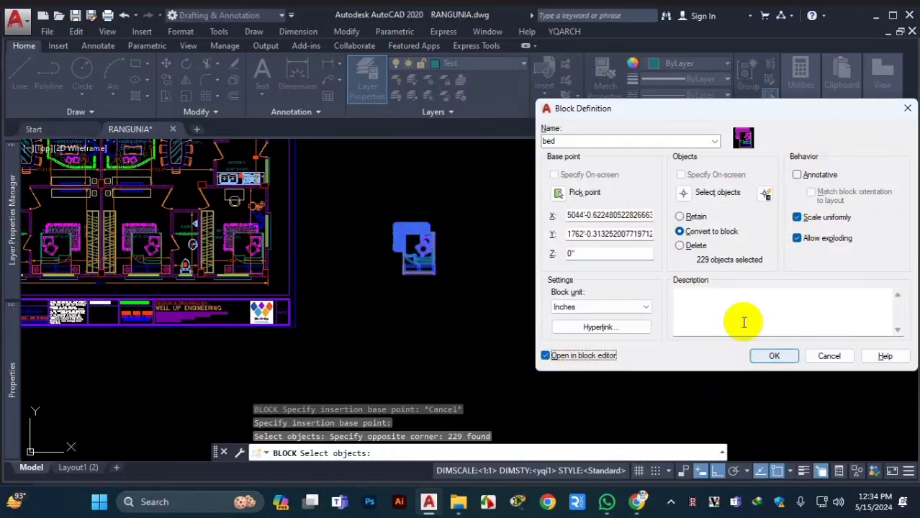
click(707, 303)
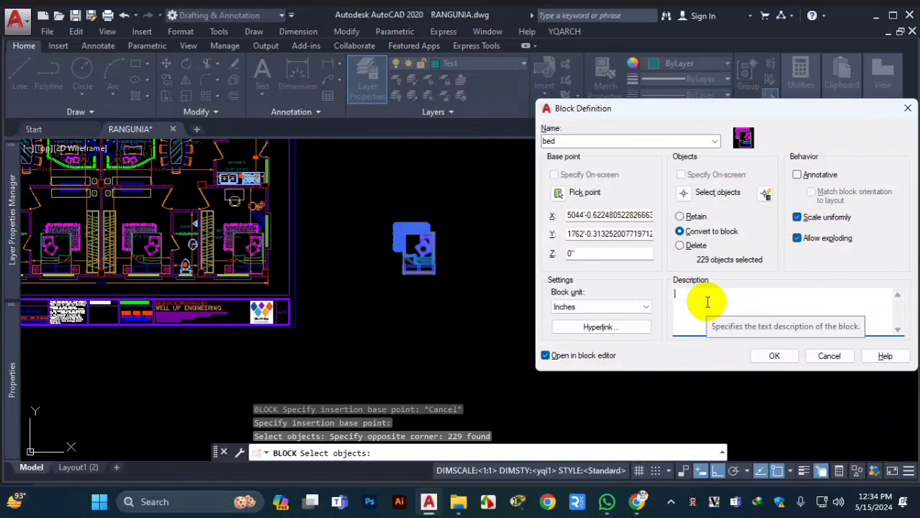
text(6ft bed)
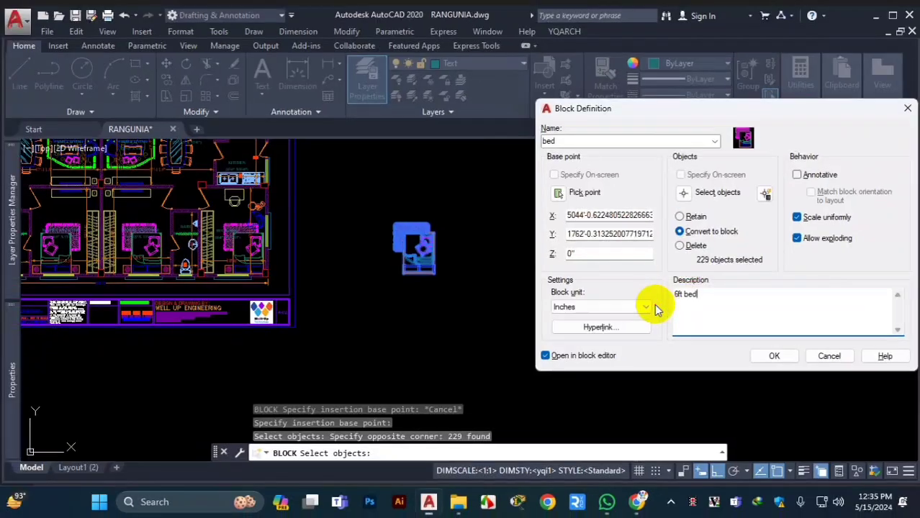
- Rename the block definition to king size bed and create the block
double_click(567, 142)
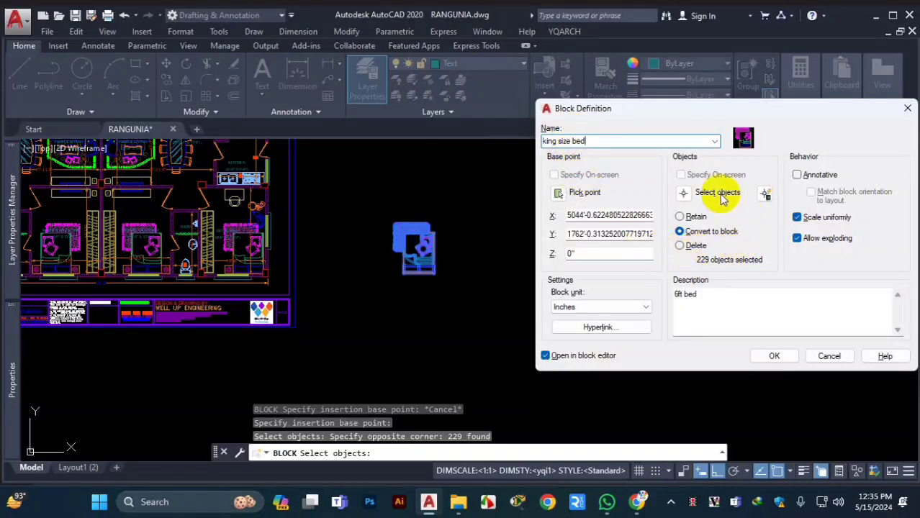
click(770, 356)
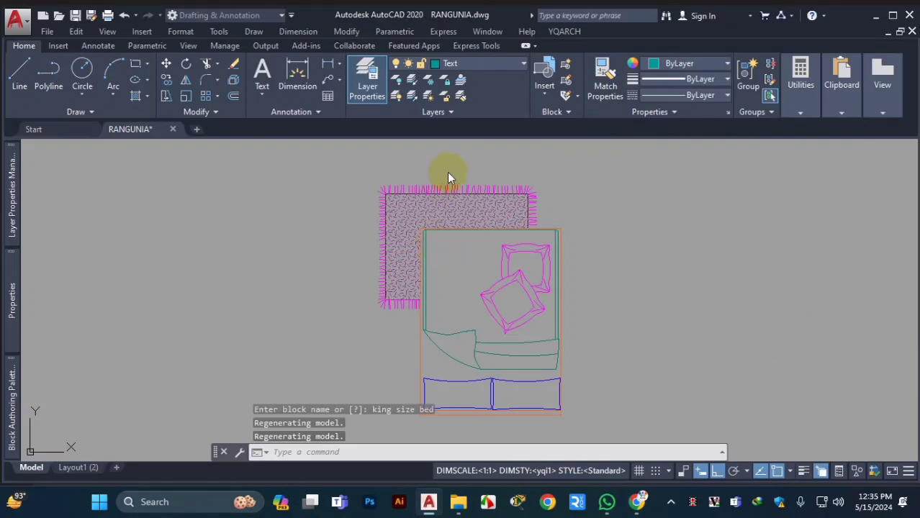
- Look over the bed and rug geometry in the block editor and close the editor
scroll(503, 328, up, 6)
scroll(527, 312, down, 4)
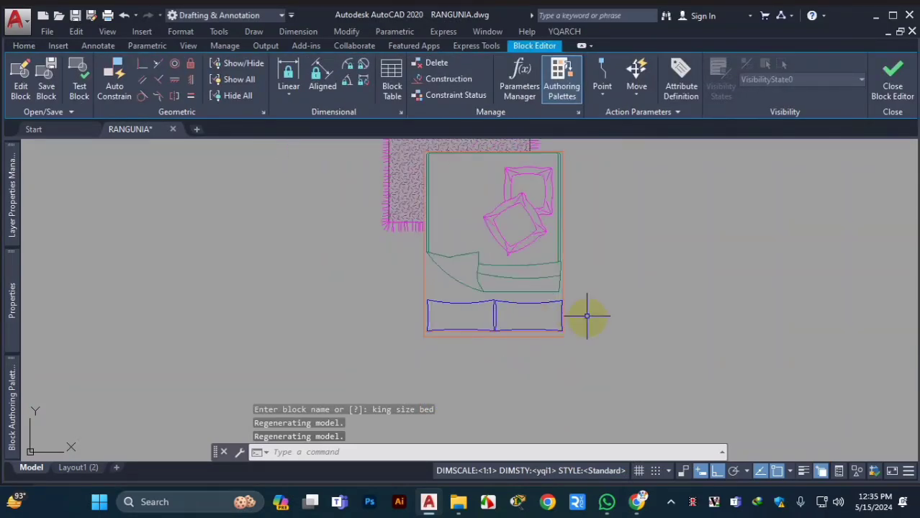
scroll(569, 302, down, 4)
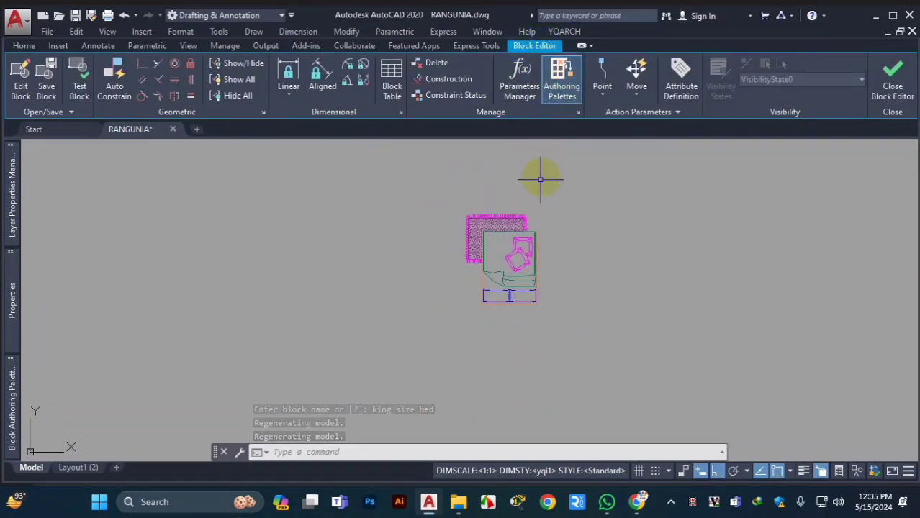
scroll(533, 216, up, 6)
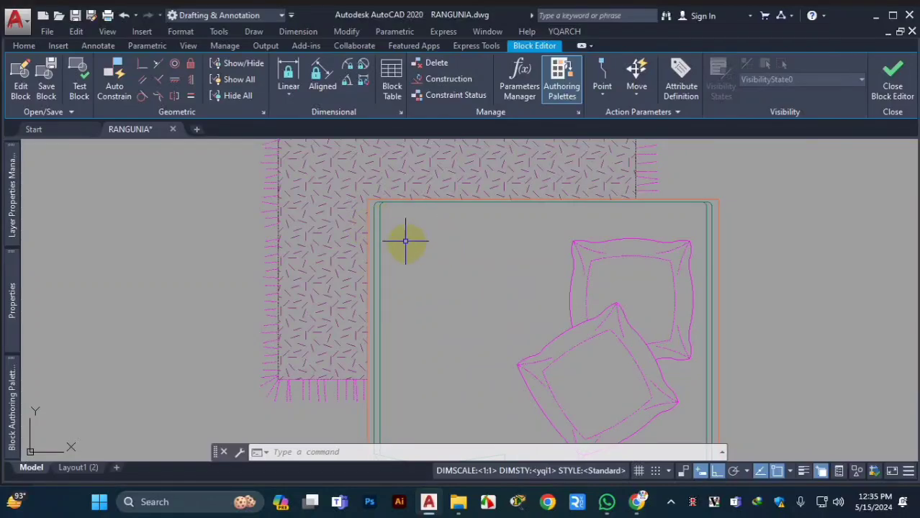
scroll(425, 267, down, 5)
scroll(468, 274, up, 6)
scroll(454, 291, down, 3)
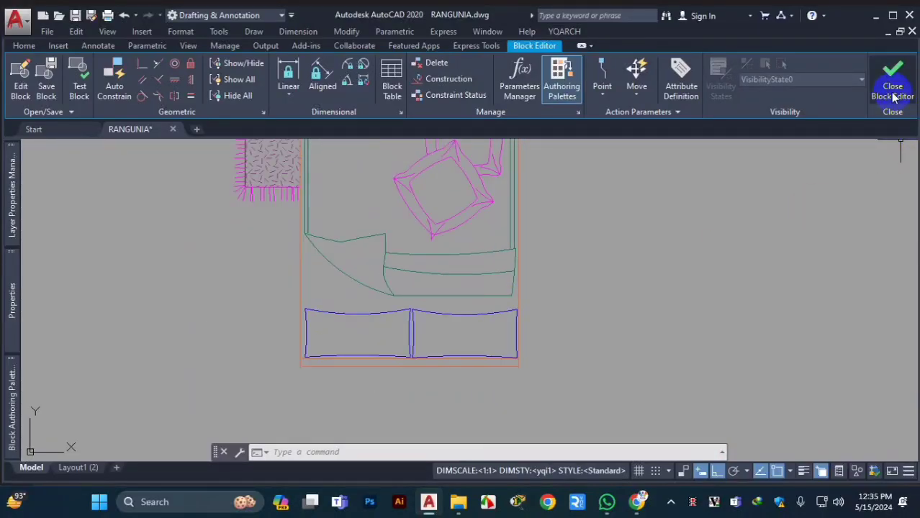
click(891, 87)
click(440, 219)
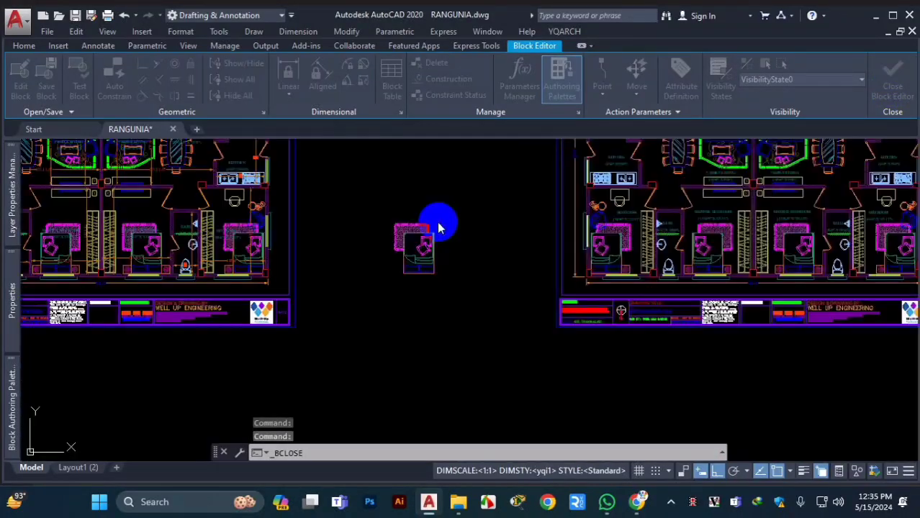
- Reopen the king size bed block from the drawing in the block editor and close the editor without changes
scroll(428, 238, down, 3)
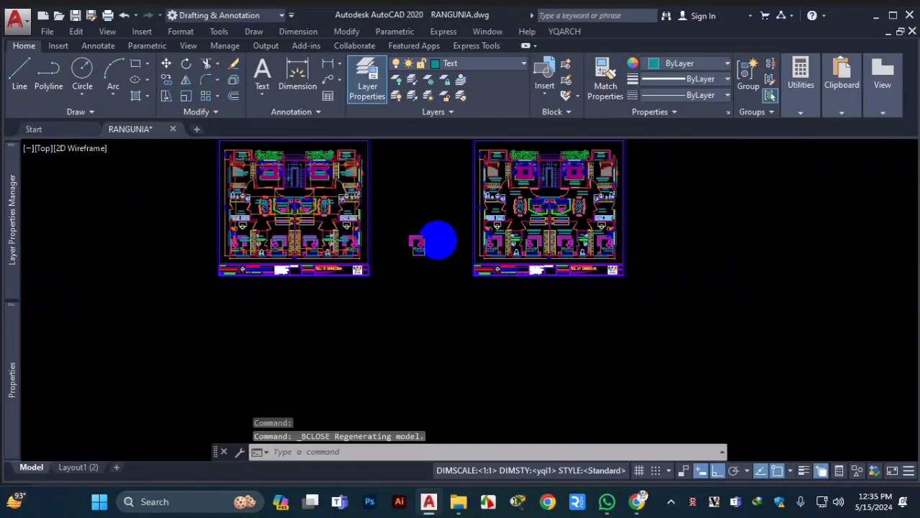
scroll(371, 247, up, 5)
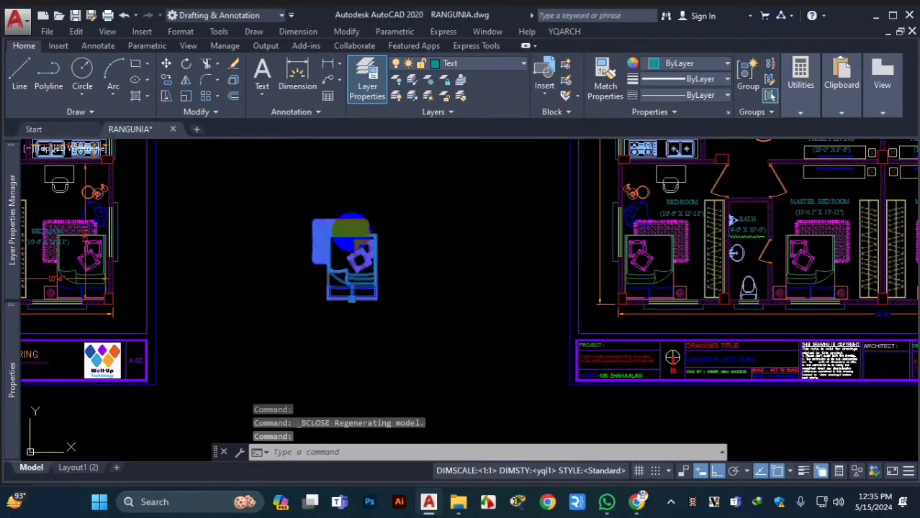
double_click(353, 220)
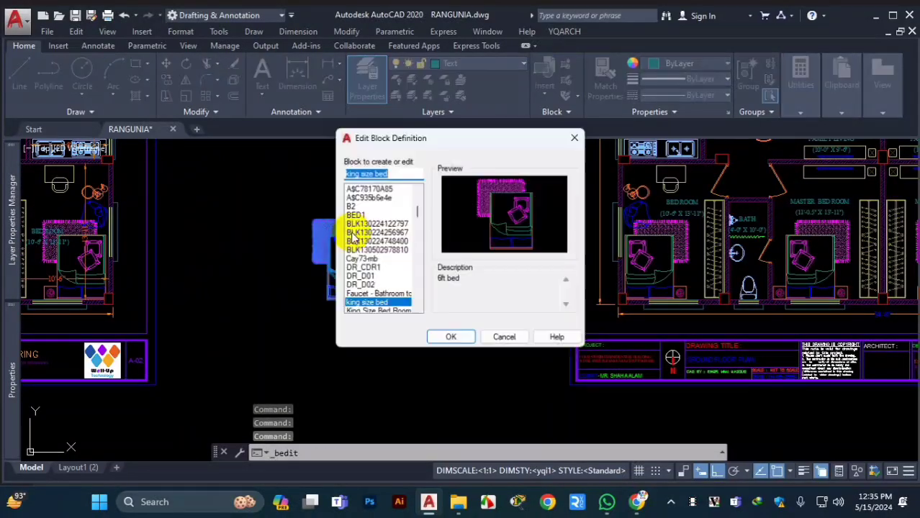
key(ctrl+1)
click(376, 308)
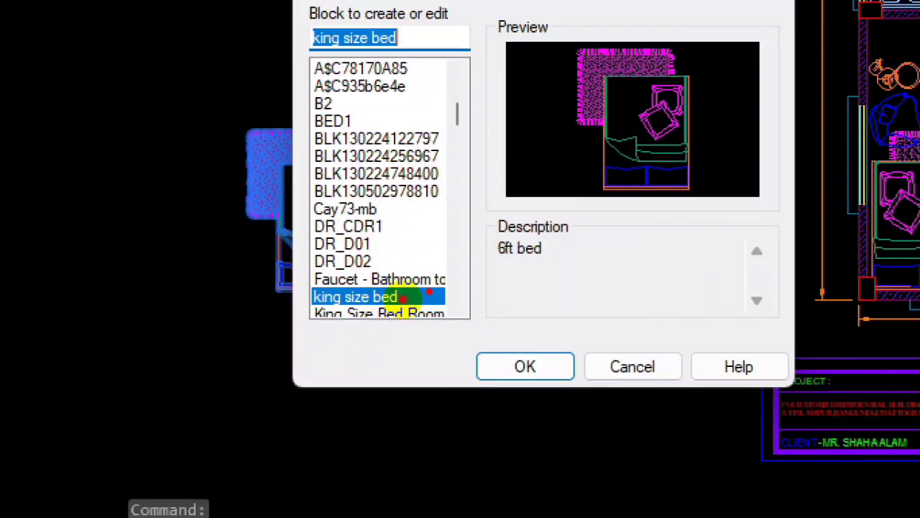
drag(405, 298, 347, 295)
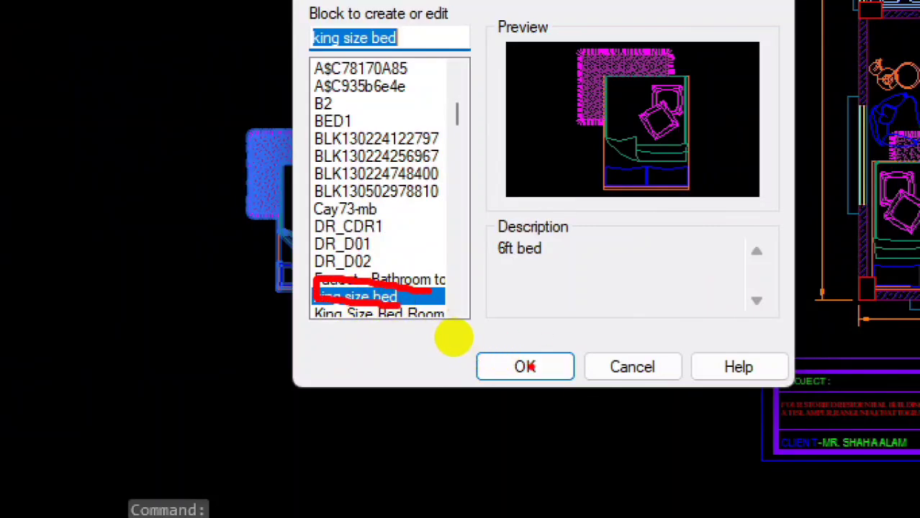
key(Escape)
click(452, 338)
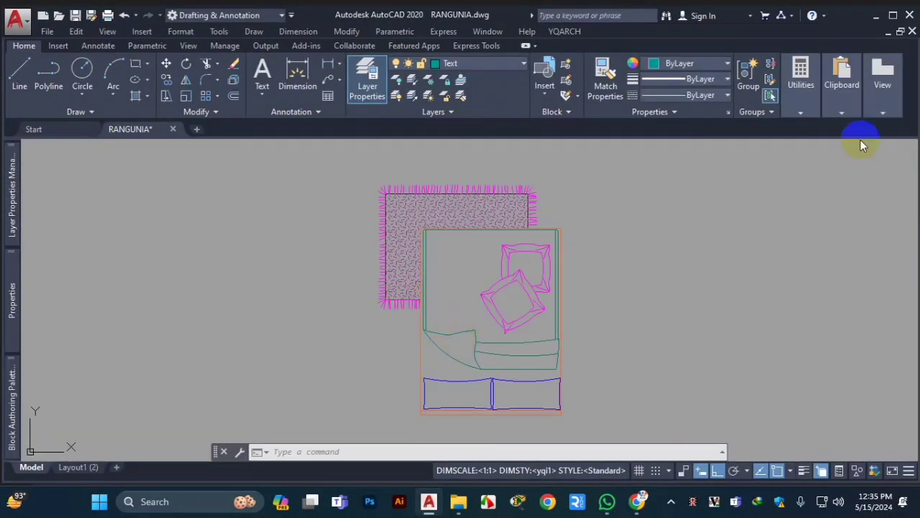
click(893, 78)
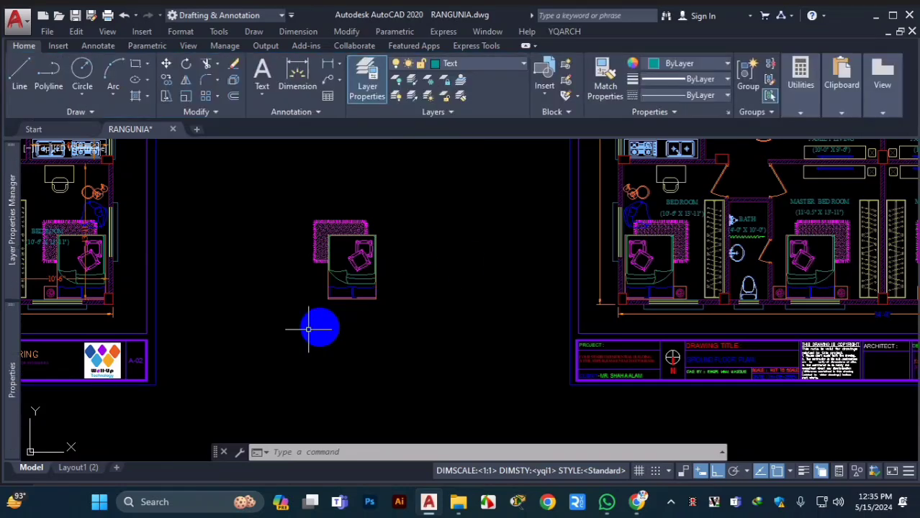
- Start the Write Block command and move its dialog clear of the bed block
scroll(359, 310, up, 5)
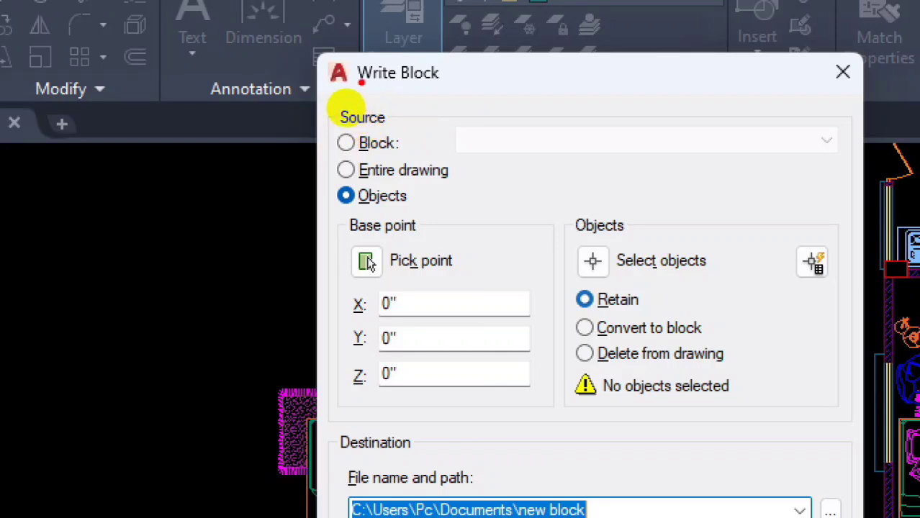
drag(357, 85, 461, 92)
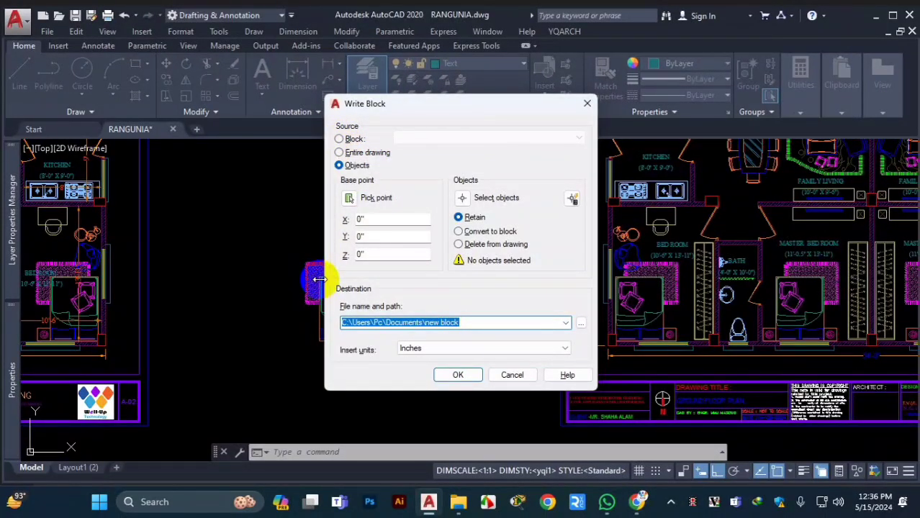
drag(504, 105, 661, 115)
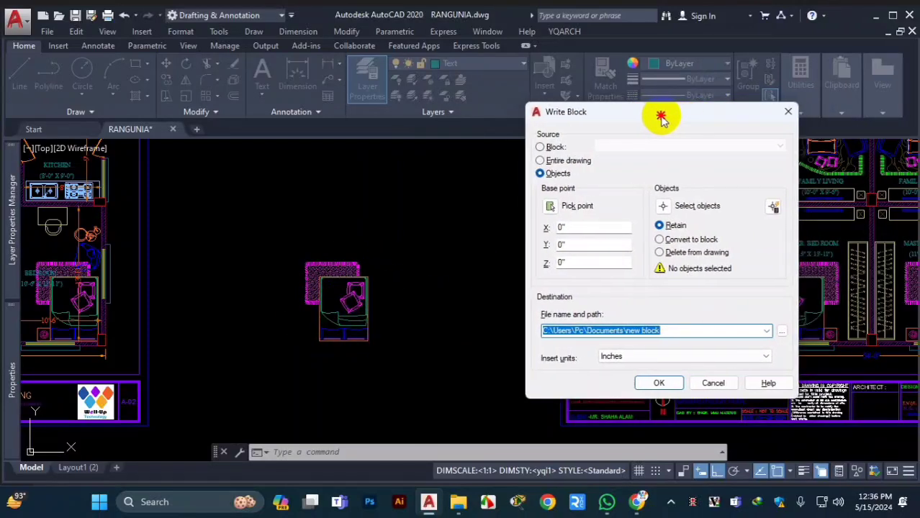
- Set the Write Block source to the existing block king size bed
click(541, 148)
click(656, 146)
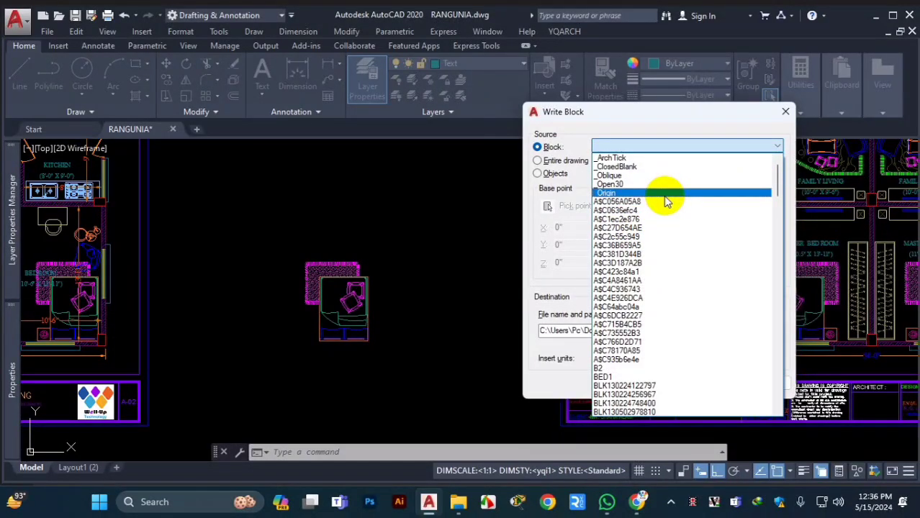
scroll(666, 201, down, 5)
click(663, 199)
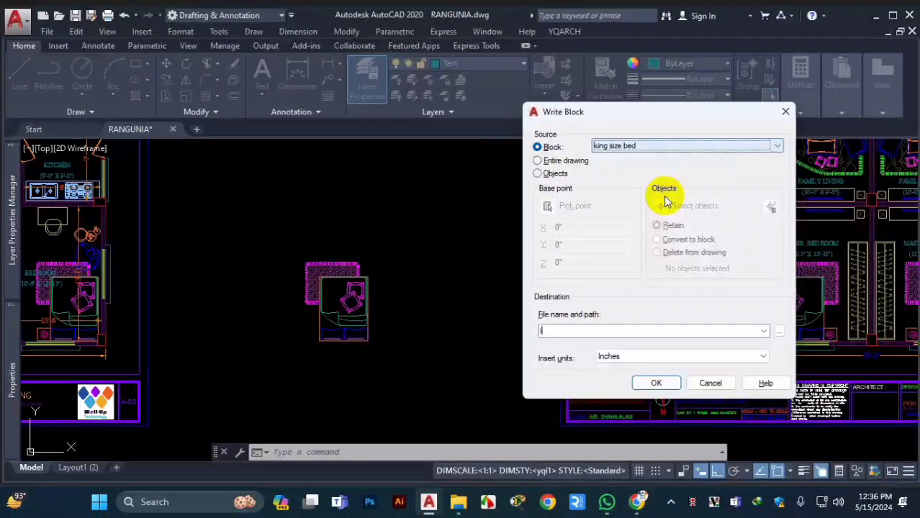
click(634, 147)
click(634, 147)
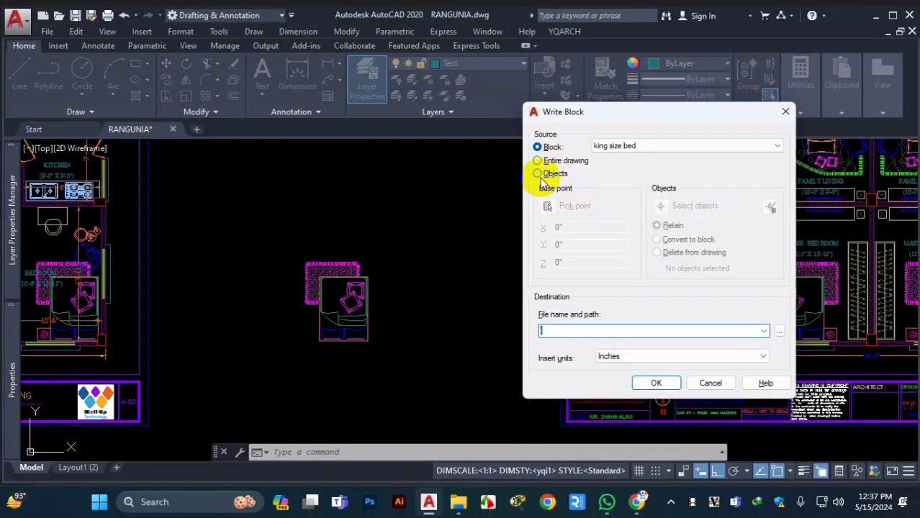
- Switch the Write Block source to Objects and name the destination file king size bed.dwg in the CCAD-21 folder under AutoCAD on drive D
click(512, 153)
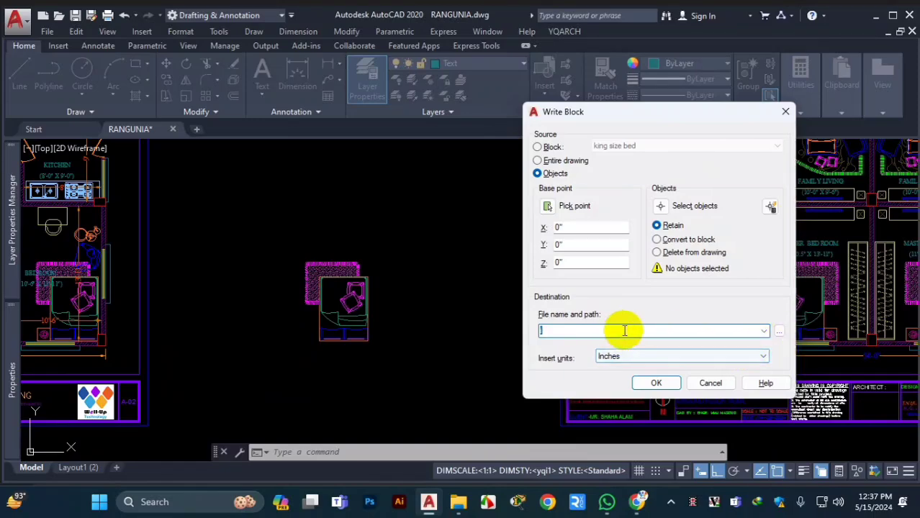
click(779, 331)
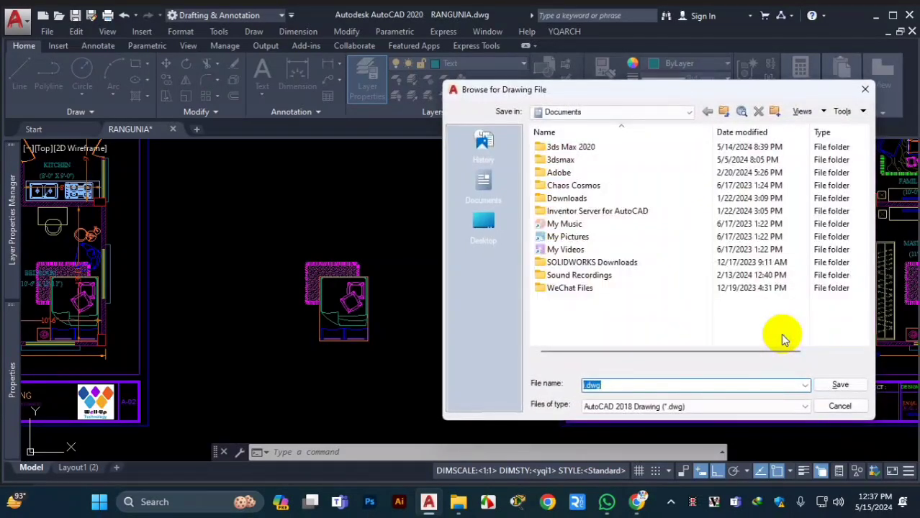
click(624, 112)
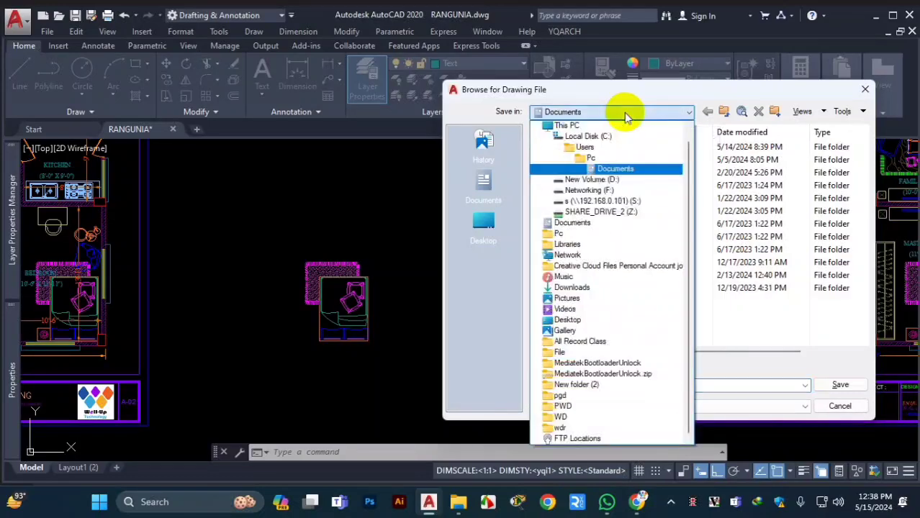
click(608, 179)
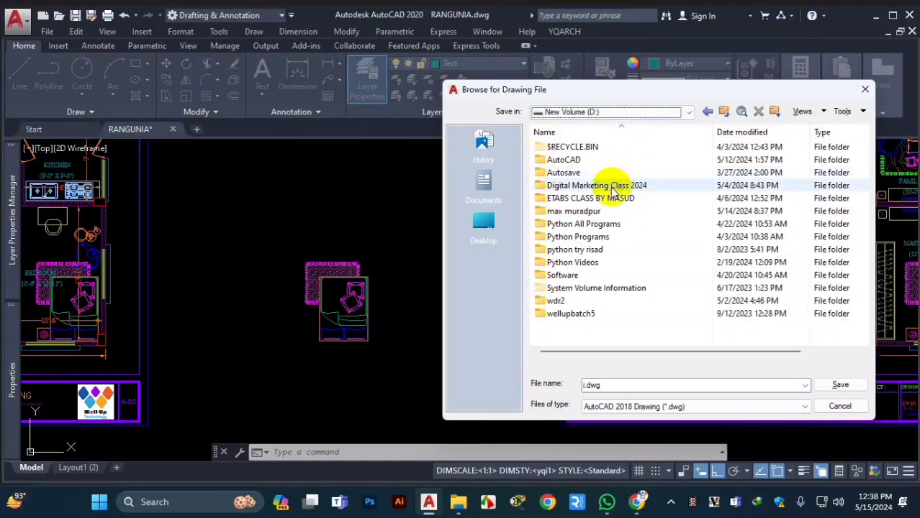
double_click(585, 157)
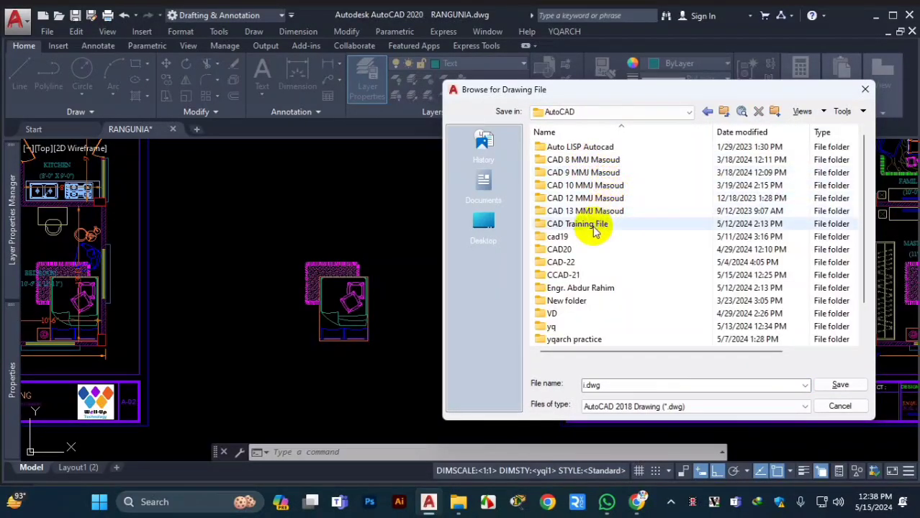
double_click(578, 275)
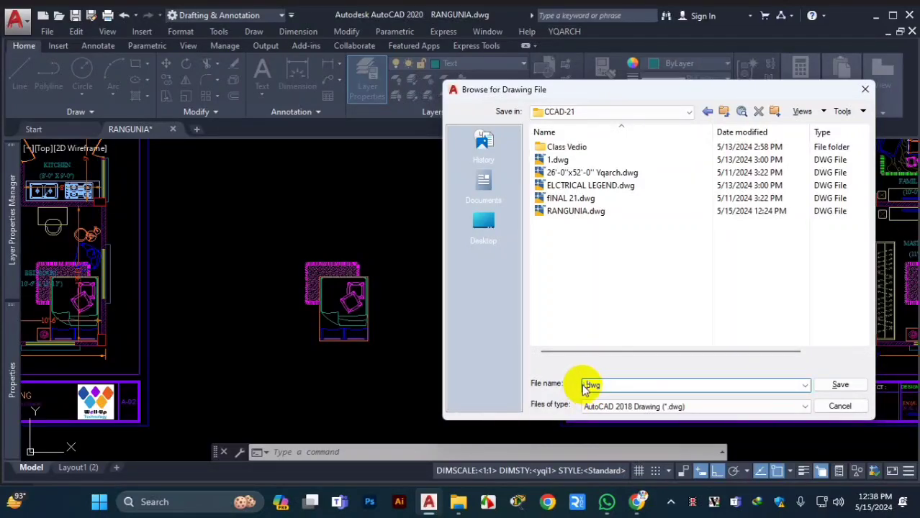
click(585, 386)
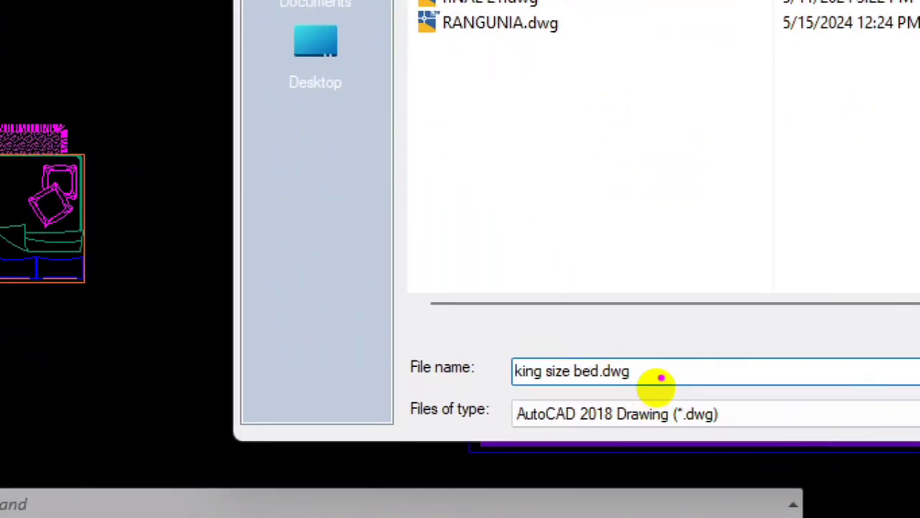
mouse_move(692, 411)
mouse_down()
mouse_move(645, 397)
mouse_move(684, 399)
mouse_up()
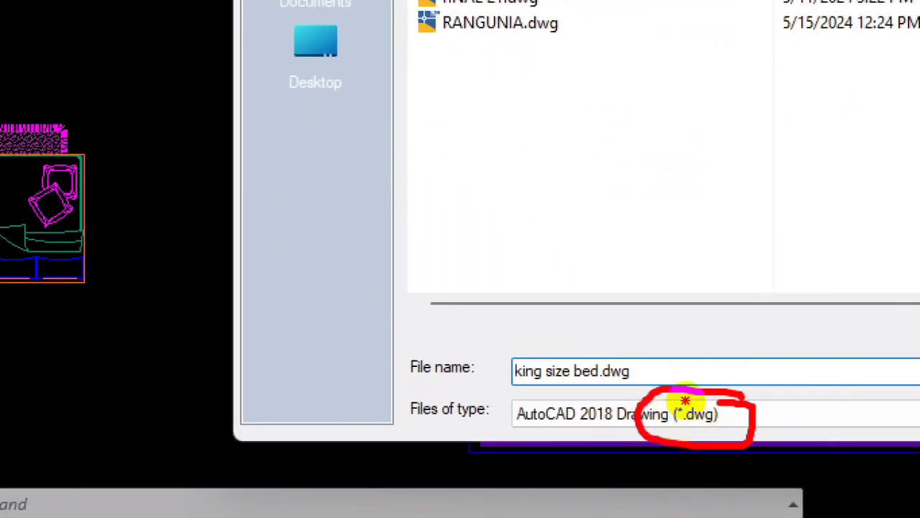
key(Escape)
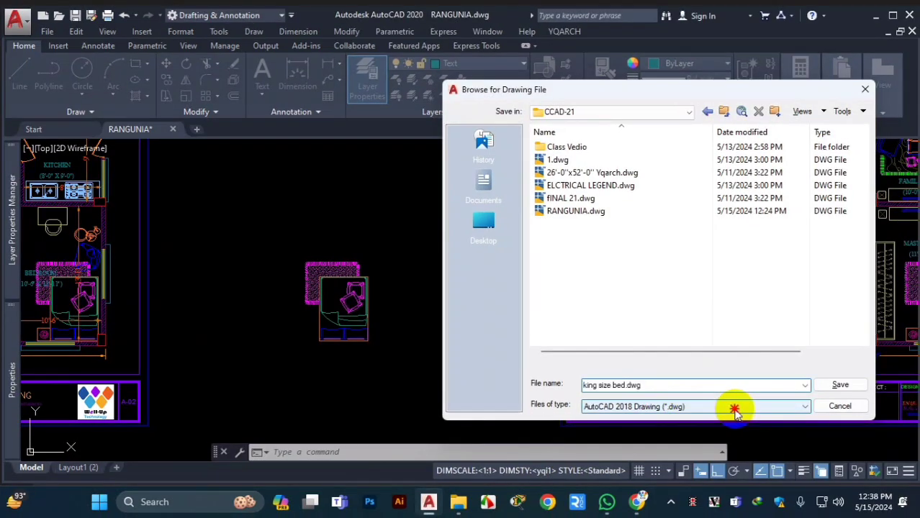
click(734, 408)
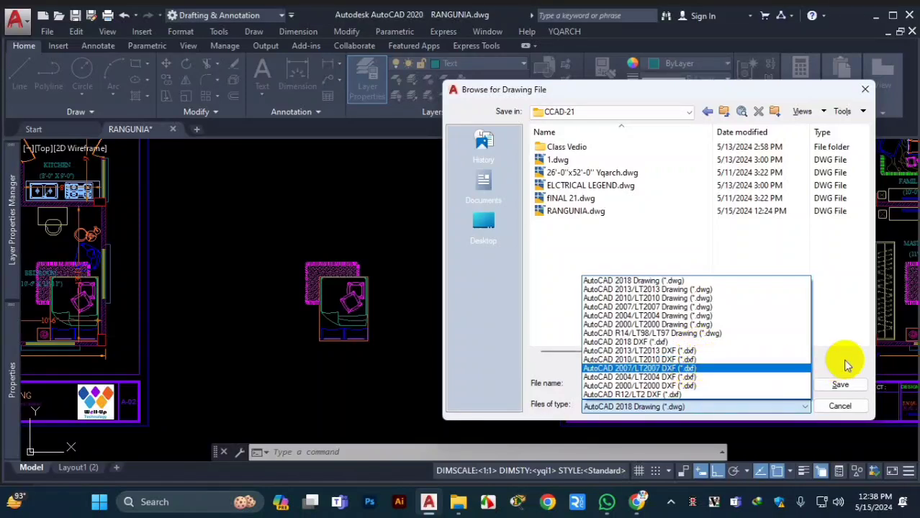
click(830, 321)
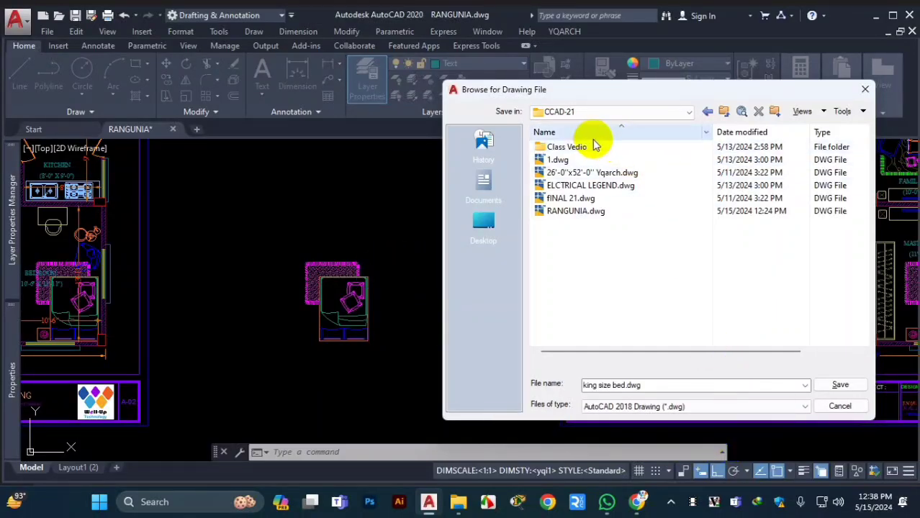
- Accept king size bed.dwg in the CCAD-21 folder as the Write Block destination and review its file path
click(851, 390)
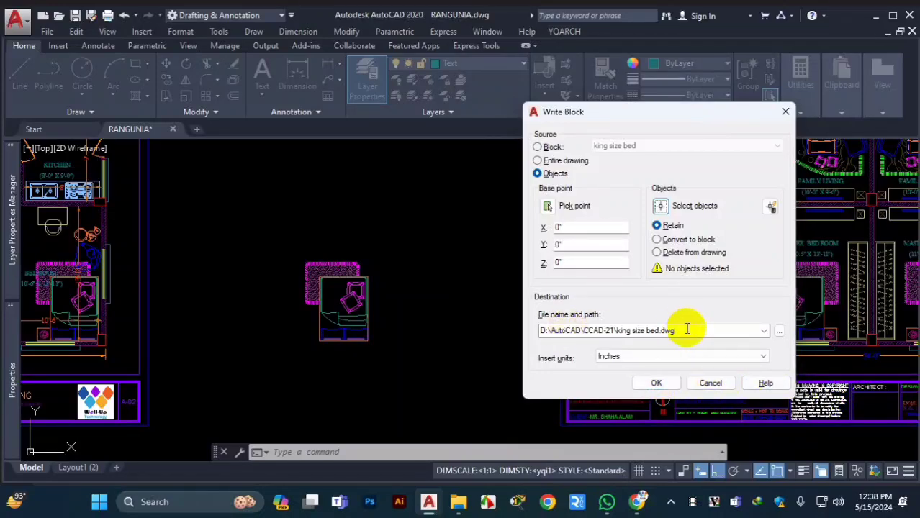
key(ctrl+1)
click(619, 340)
mouse_move(461, 340)
mouse_down()
mouse_move(674, 357)
mouse_move(754, 305)
mouse_move(696, 285)
mouse_up()
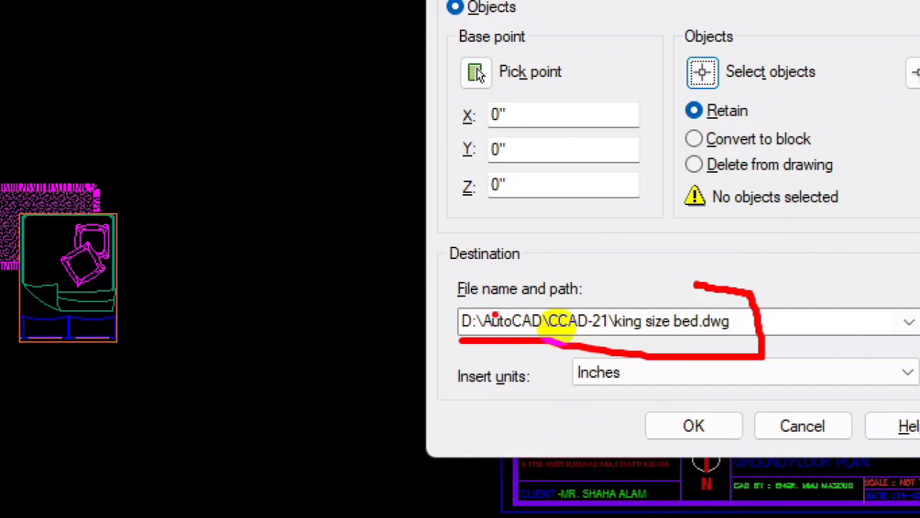
drag(467, 325, 496, 295)
drag(562, 311, 623, 256)
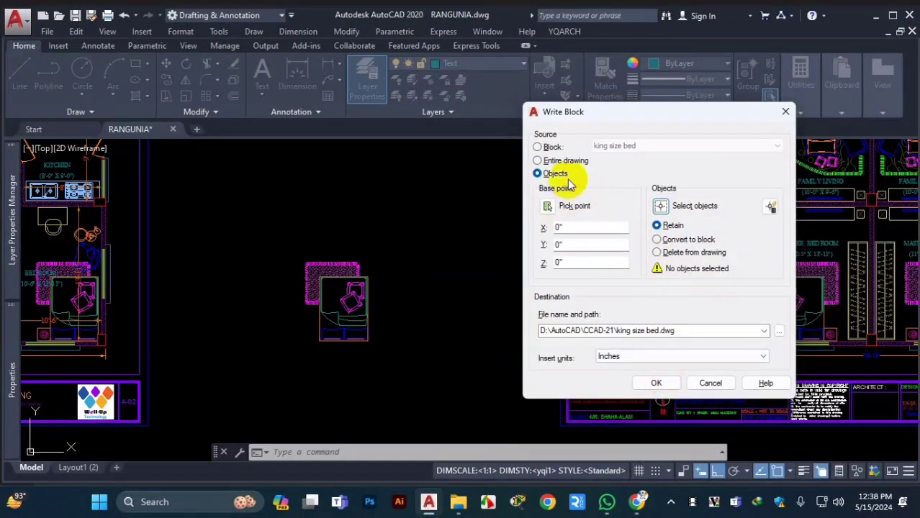
- Write the existing block king size bed out to D:\AutoCAD\CCAD-21\king size bed.dwg, using Block as the source
click(539, 147)
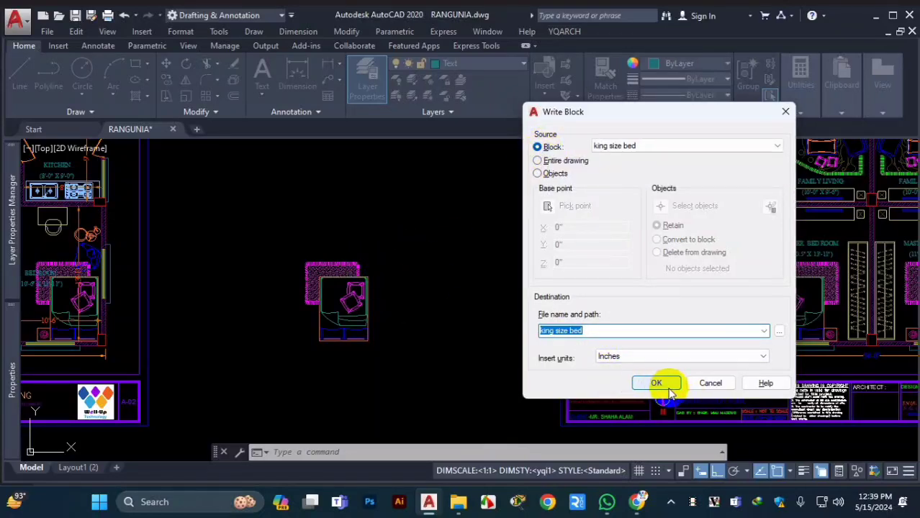
click(779, 330)
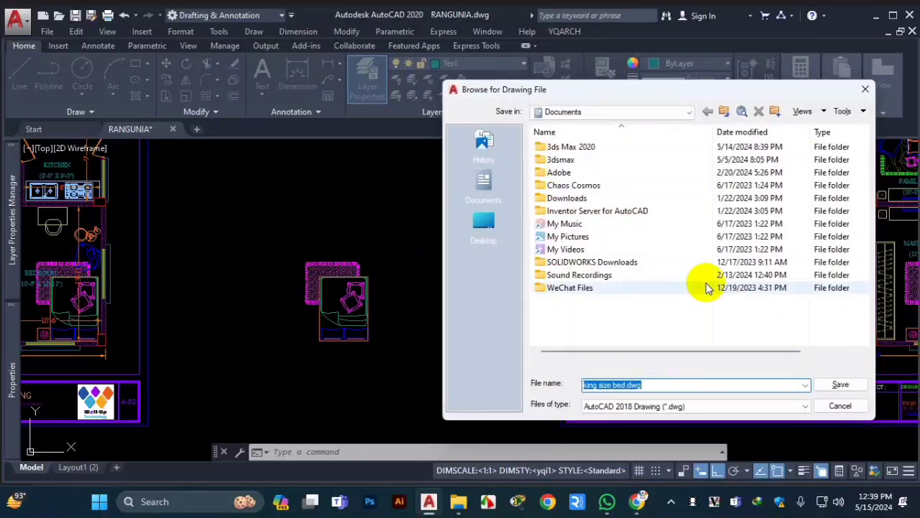
click(620, 117)
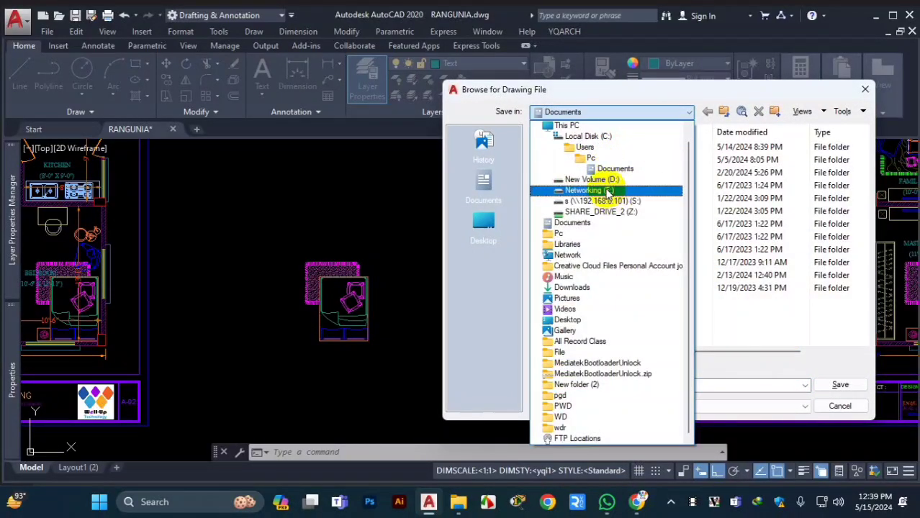
click(610, 185)
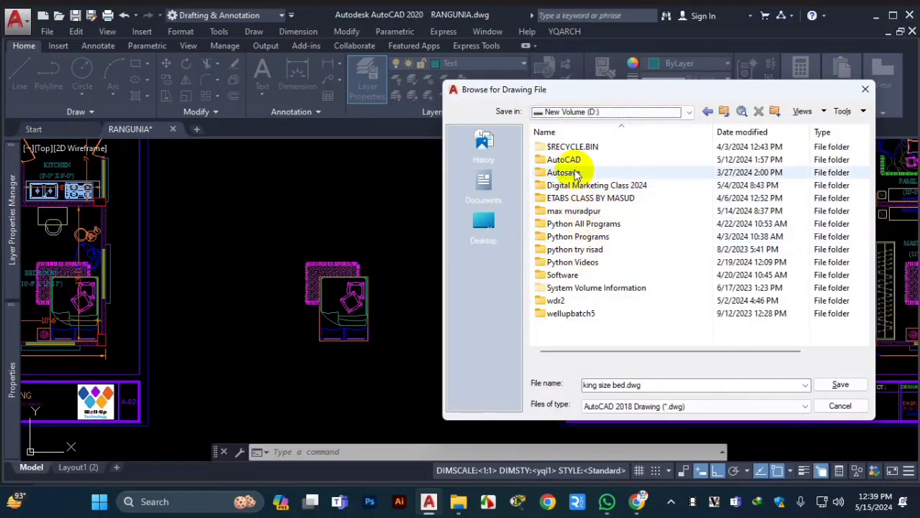
double_click(573, 160)
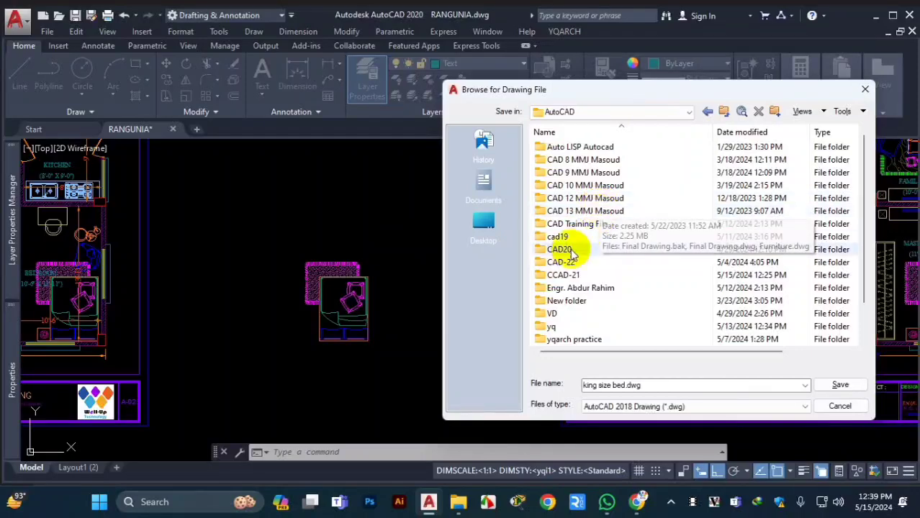
double_click(576, 273)
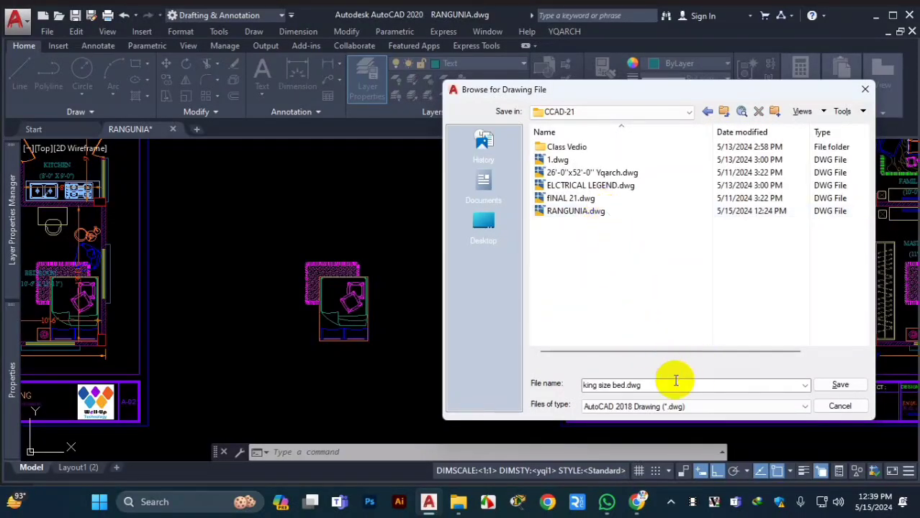
click(840, 387)
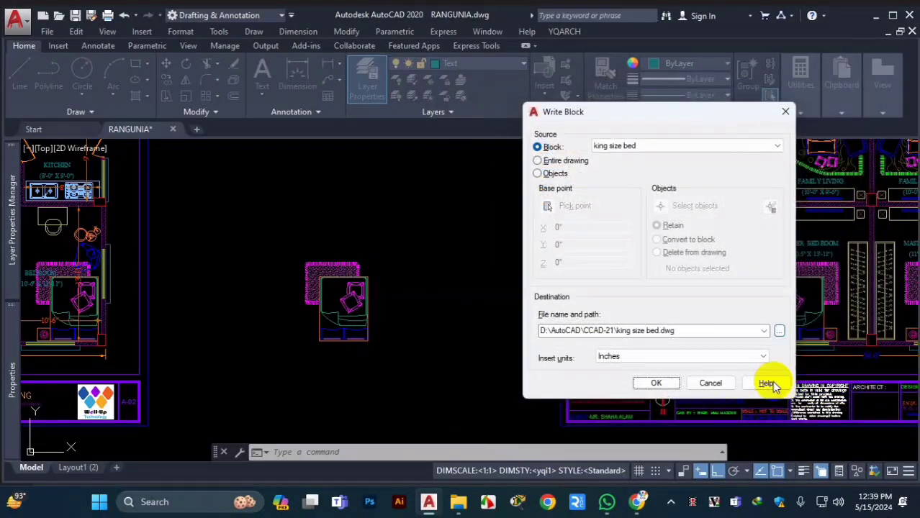
click(670, 389)
- Erase the loose king size bed block between the two floor plan sheets
scroll(466, 311, down, 5)
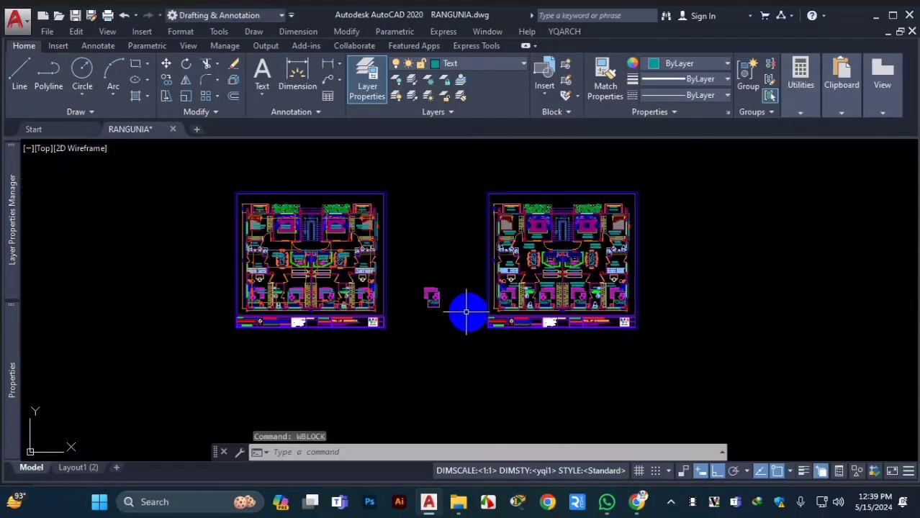
scroll(467, 306, up, 4)
click(466, 237)
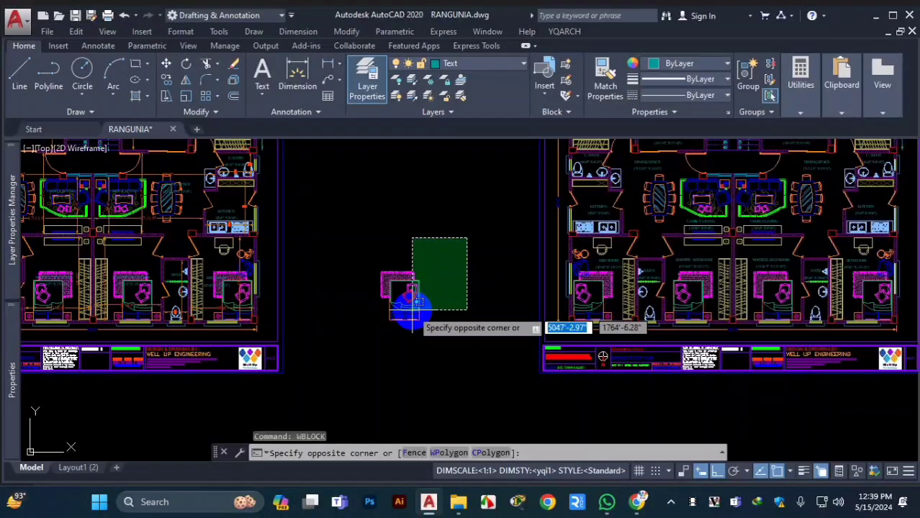
click(352, 353)
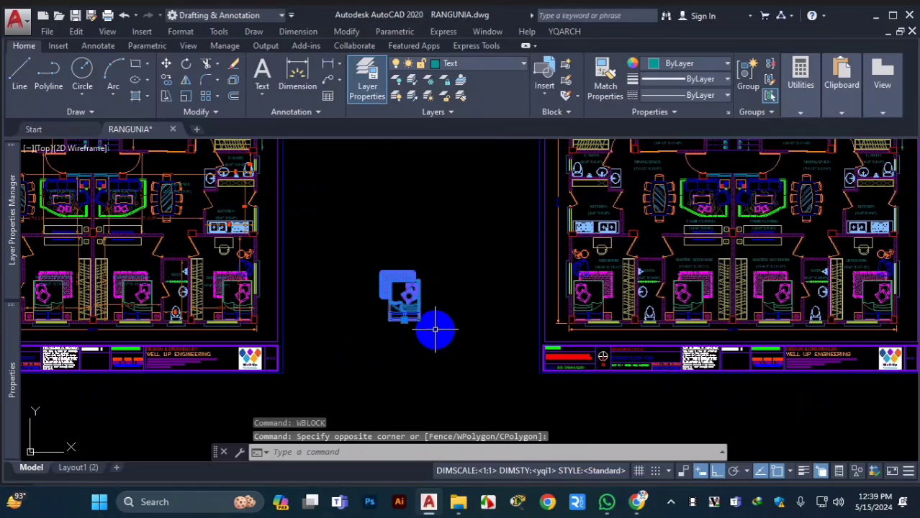
key(Delete)
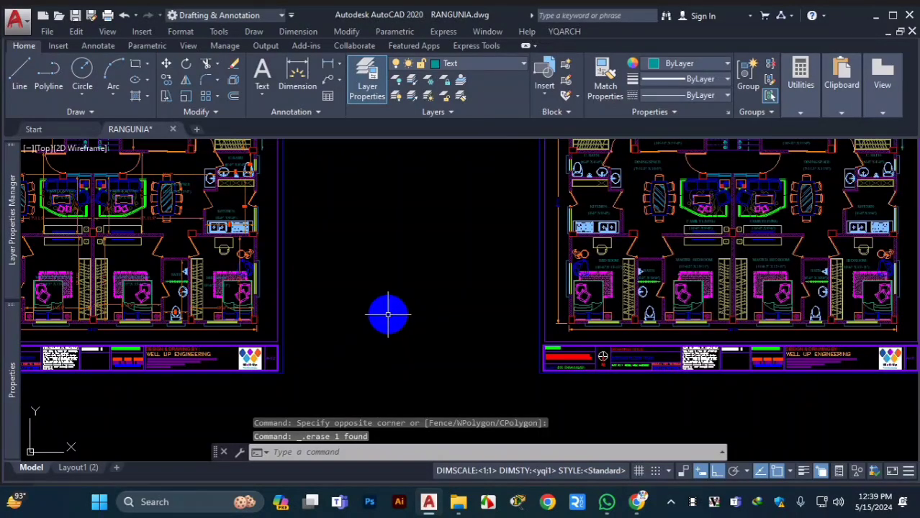
scroll(389, 315, down, 2)
scroll(432, 321, down, 4)
scroll(455, 284, up, 2)
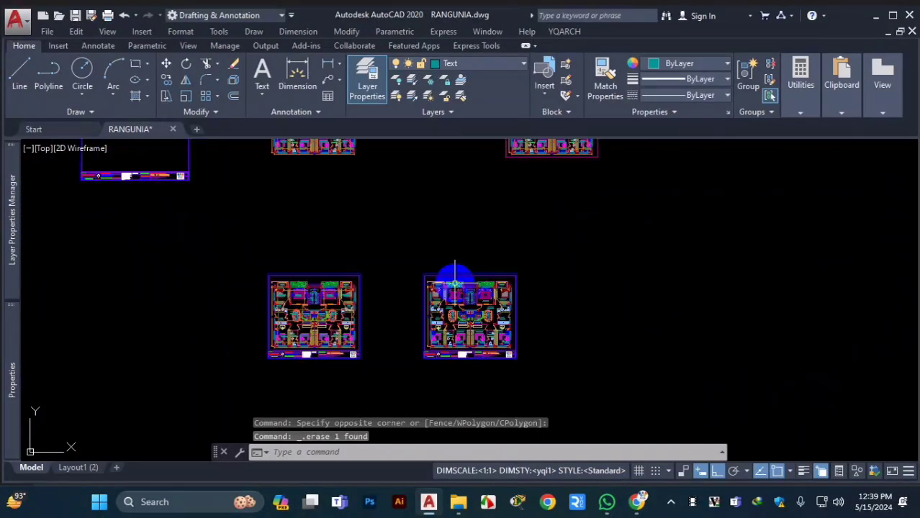
scroll(455, 284, up, 2)
scroll(467, 253, down, 4)
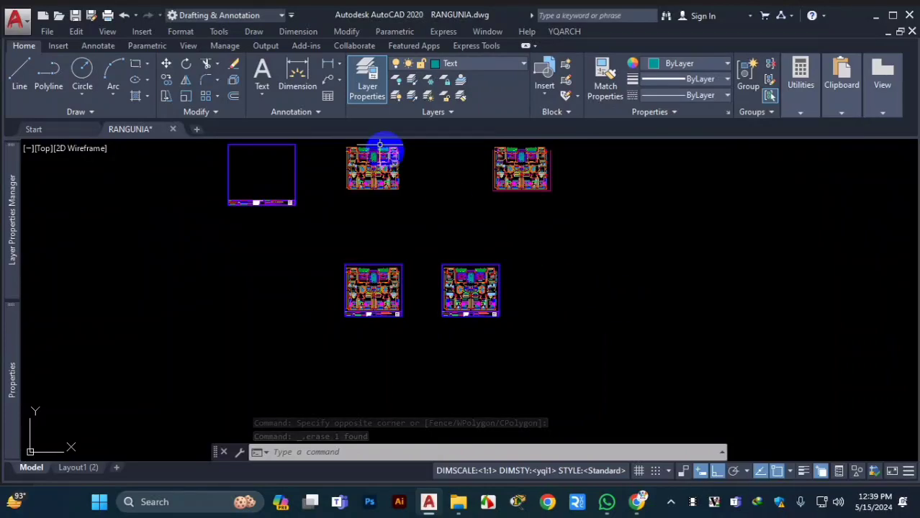
- Create a new drawing, start the Insert command and check the recent, other-drawing and current-drawing block lists
click(197, 130)
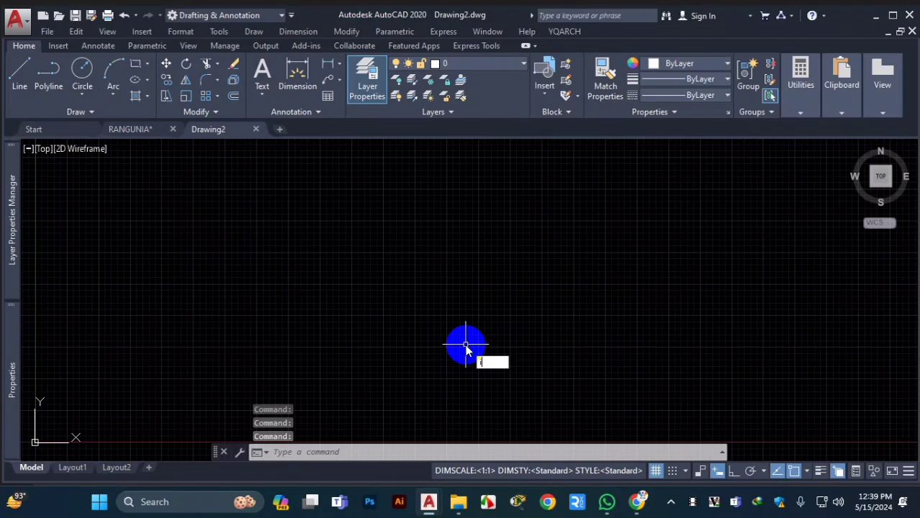
key(Return)
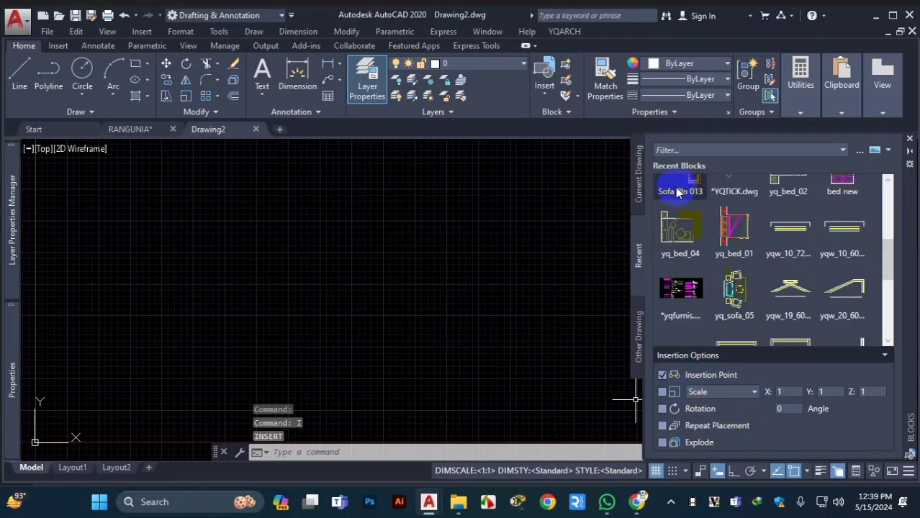
scroll(723, 259, up, 6)
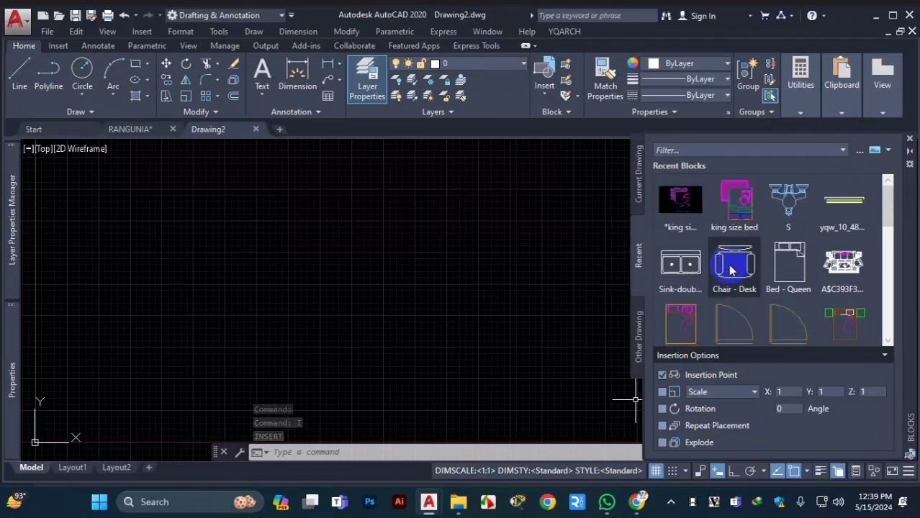
click(640, 335)
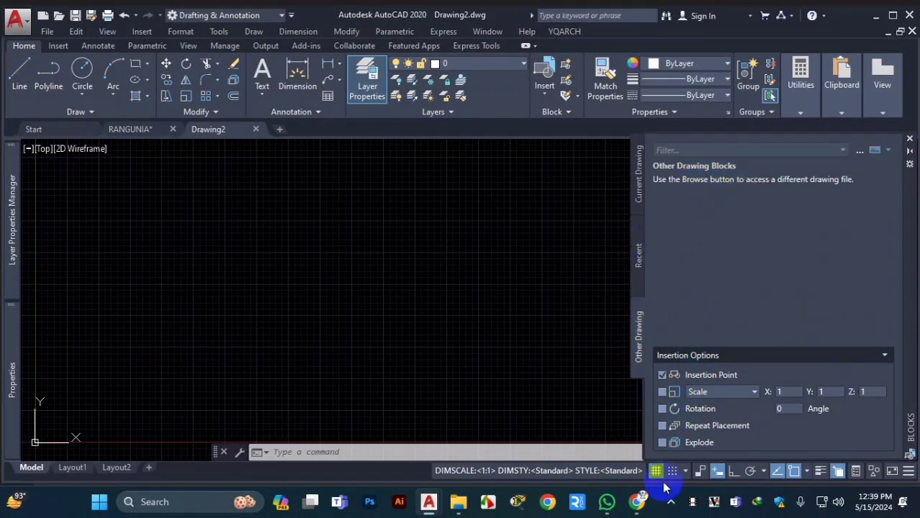
click(640, 189)
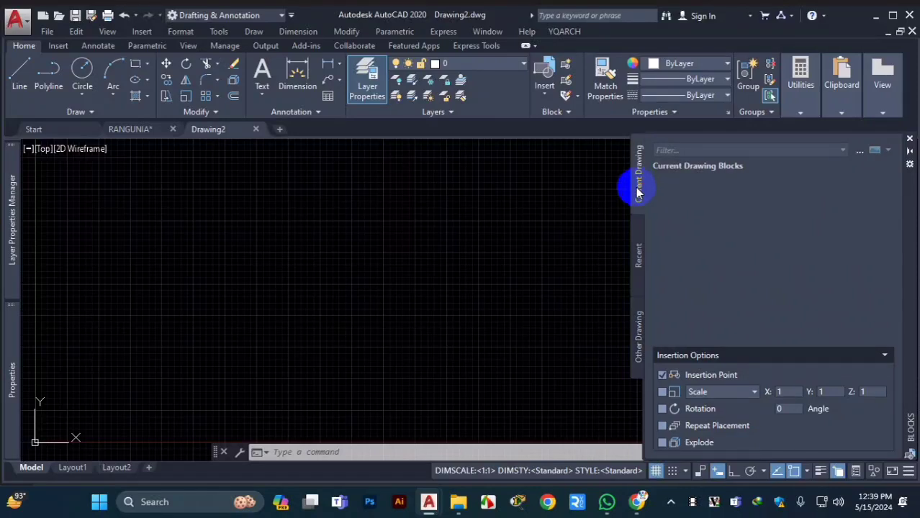
- Load king size bed.dwg from the CCAD-21 folder under AutoCAD on drive D as the block source
click(862, 152)
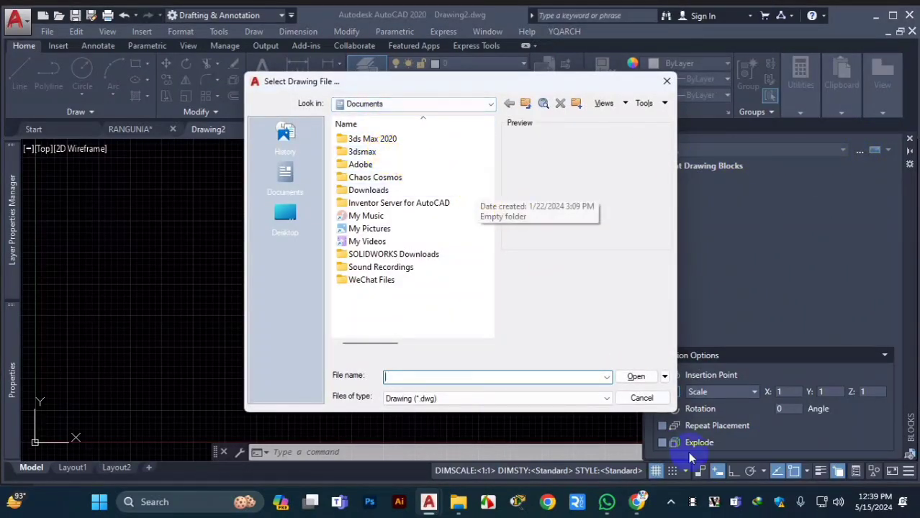
click(484, 106)
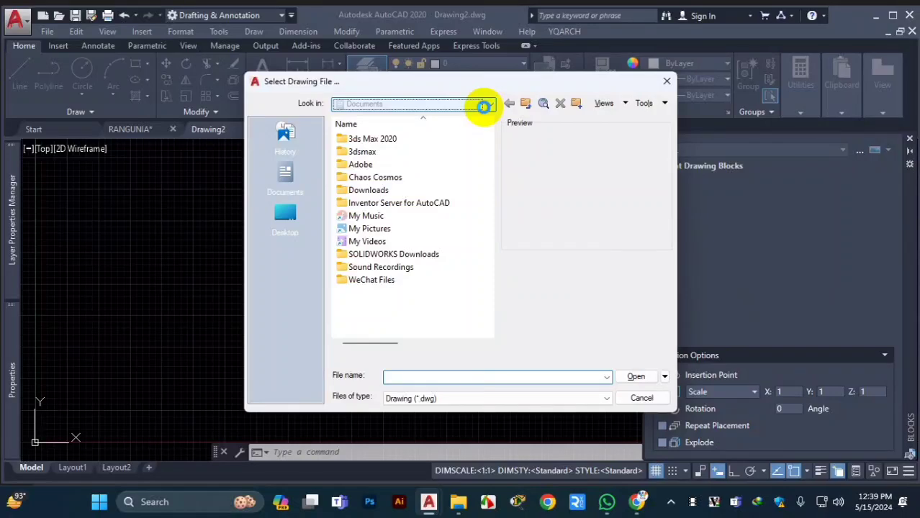
click(412, 184)
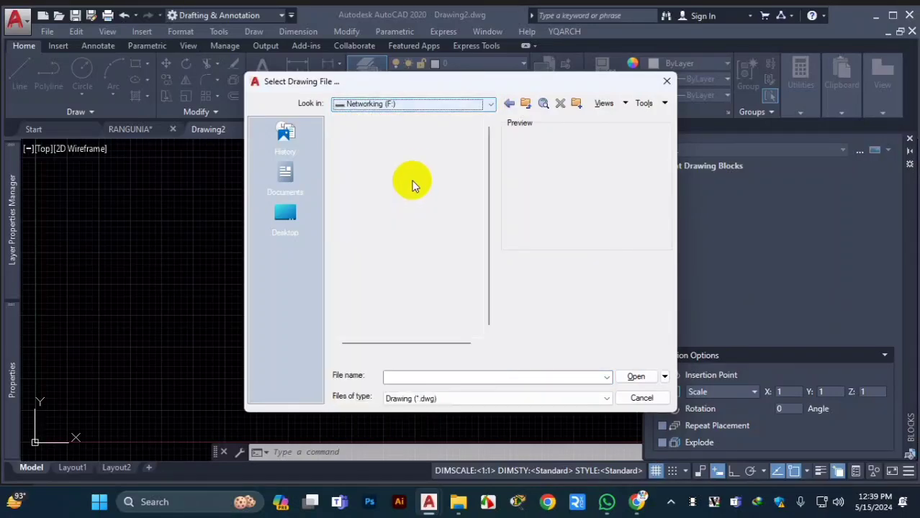
click(430, 104)
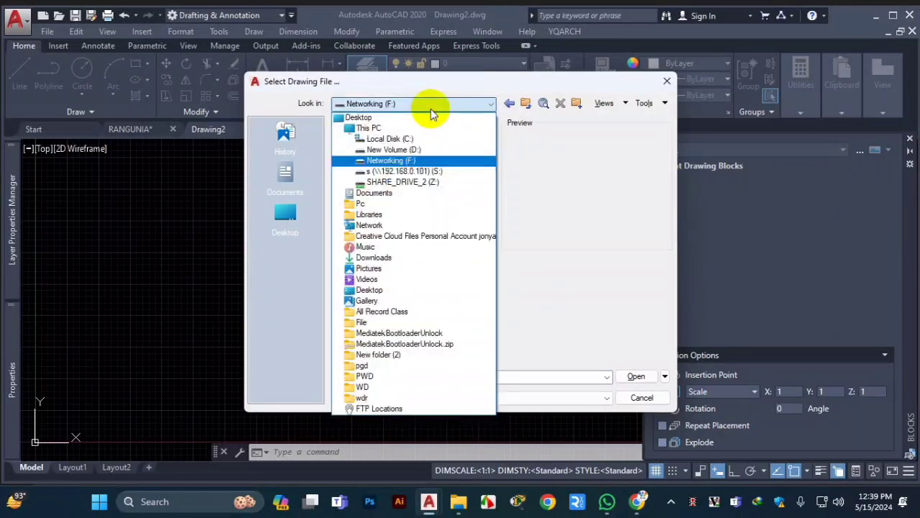
click(401, 151)
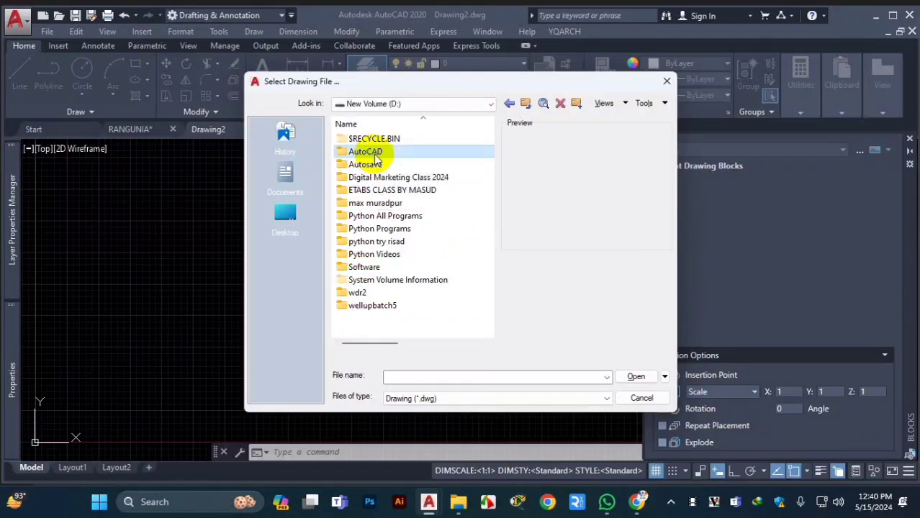
double_click(374, 152)
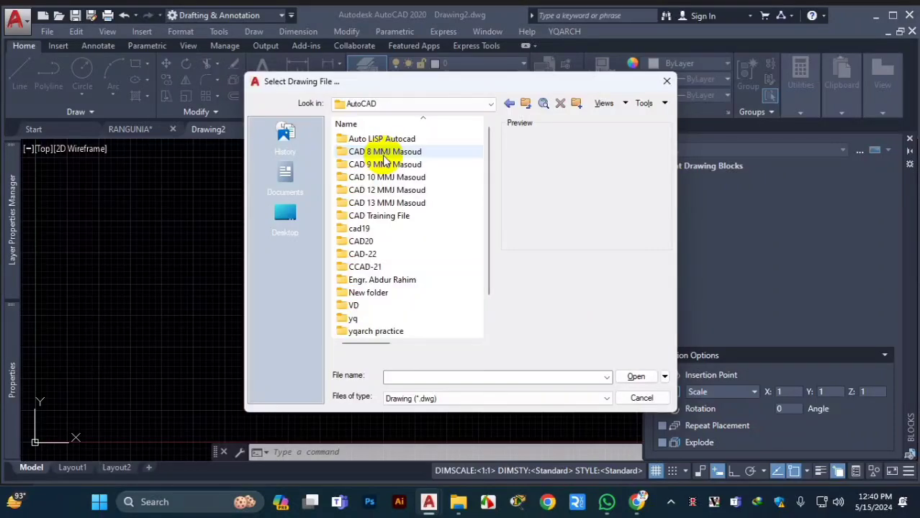
double_click(365, 267)
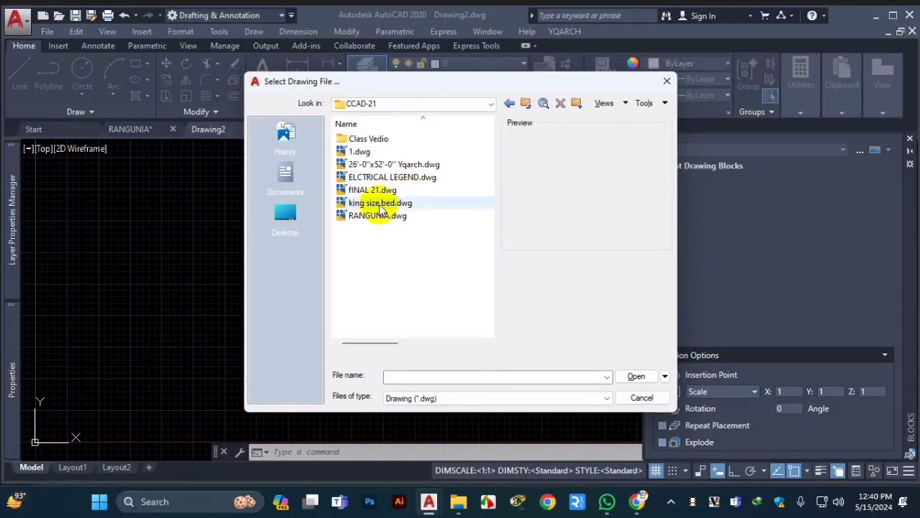
click(381, 205)
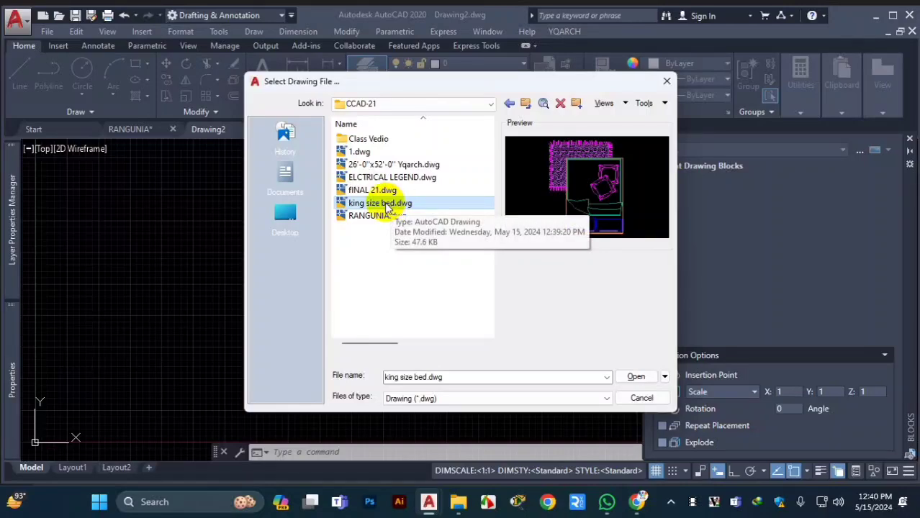
click(636, 376)
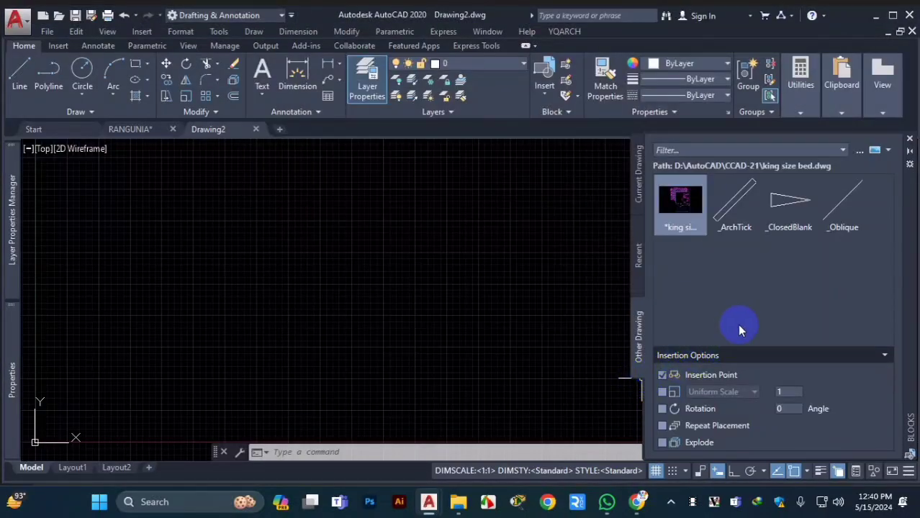
- Insert the king size bed drawing as a block into the empty new drawing
click(671, 213)
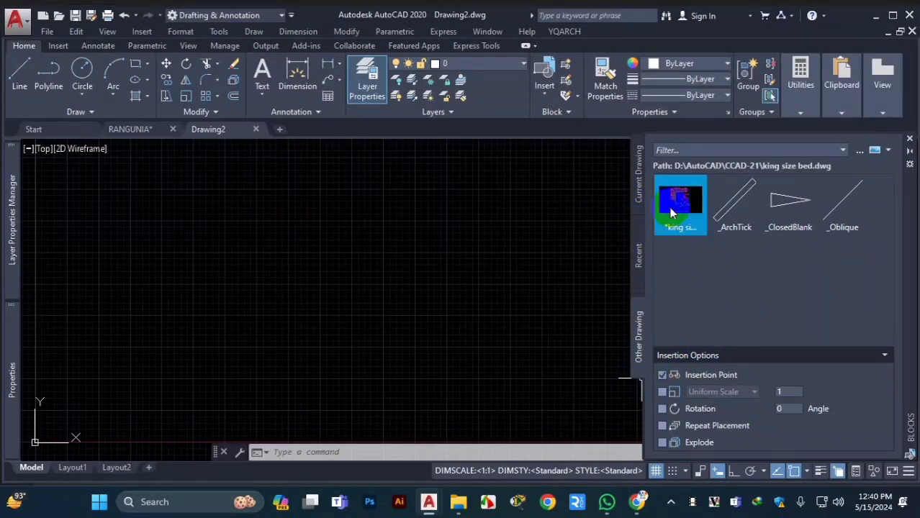
drag(680, 207, 447, 300)
scroll(448, 300, down, 10)
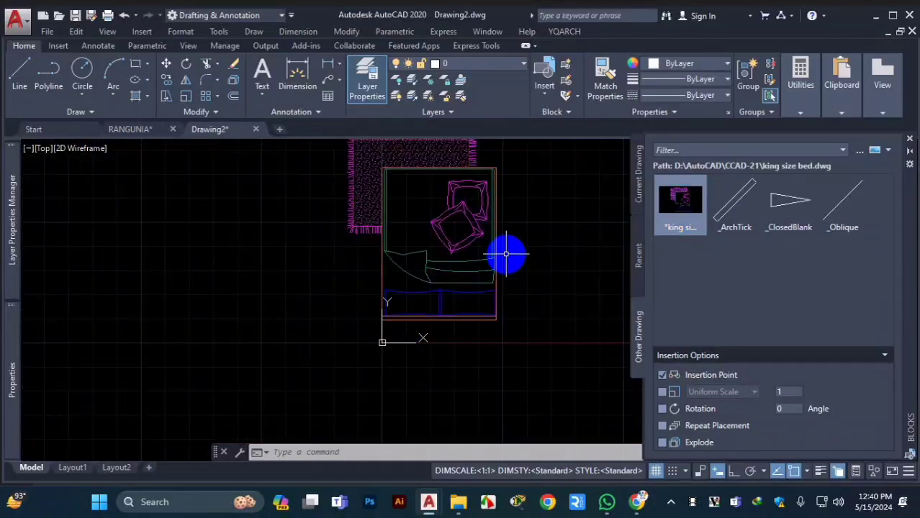
scroll(472, 212, up, 5)
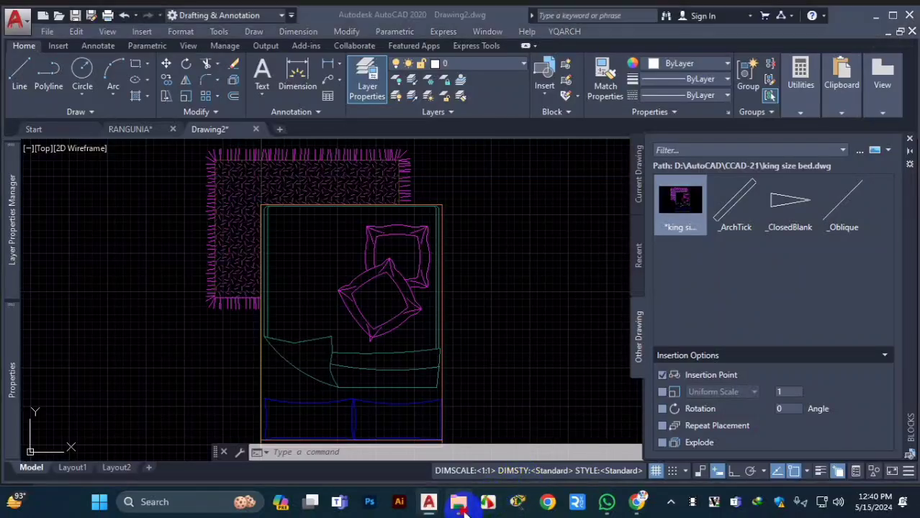
- Switch to File Explorer and look for king size bed.dwg in the CCAD-21 folder
click(458, 502)
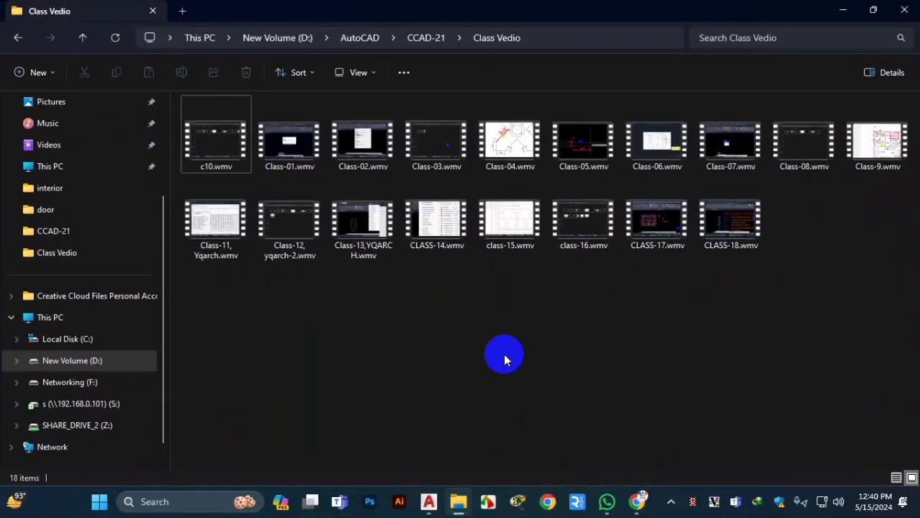
click(82, 37)
scroll(316, 286, down, 1)
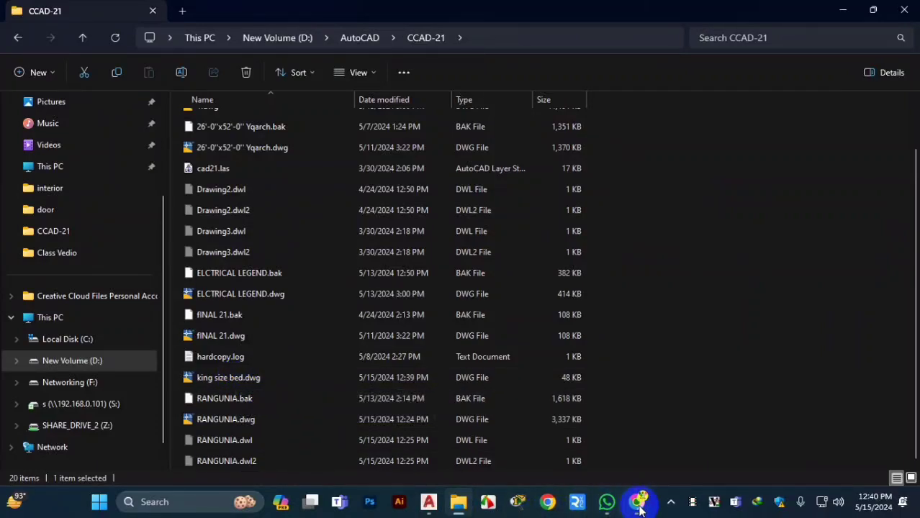
- Switch back to Drawing2 in AutoCAD and review the inserted king size bed block
mouse_move(646, 507)
mouse_move(428, 501)
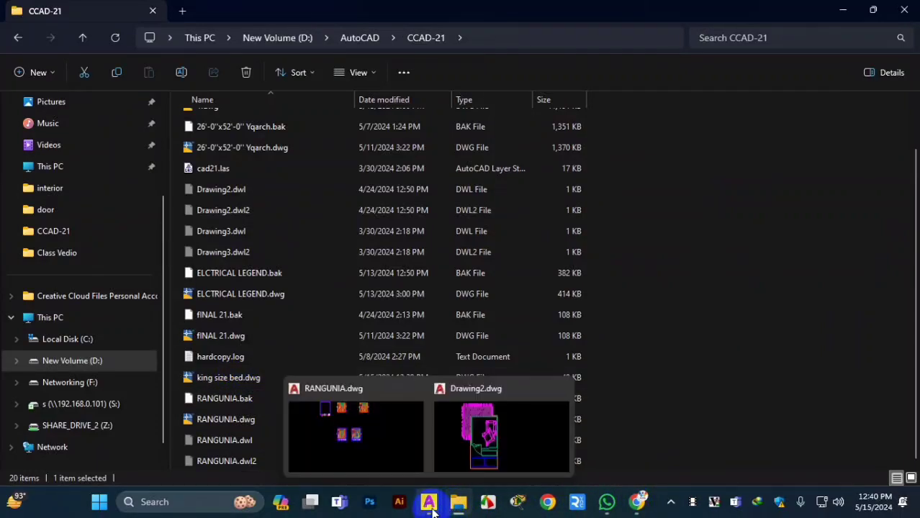
click(489, 439)
scroll(524, 278, down, 5)
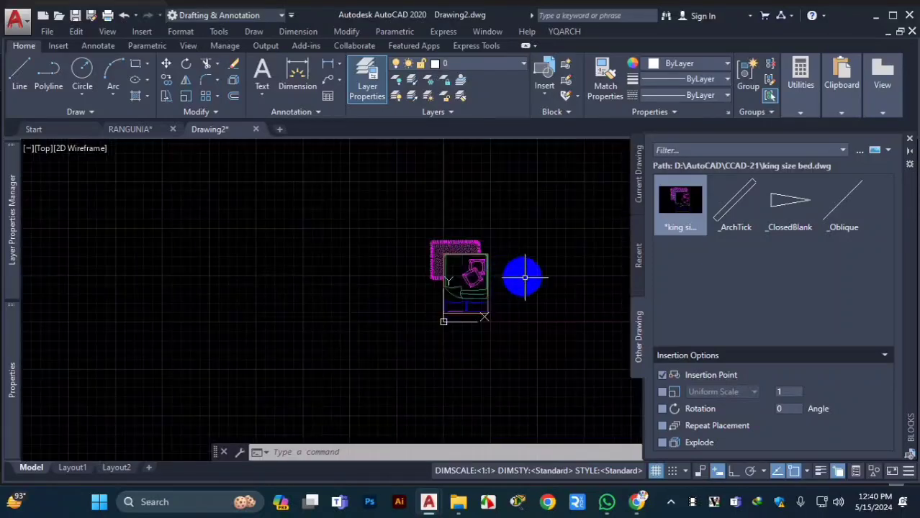
drag(688, 206, 694, 248)
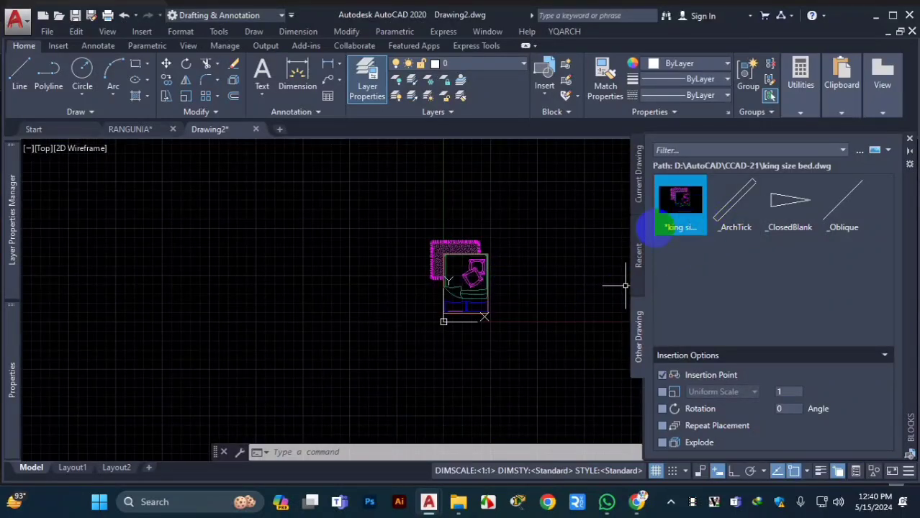
scroll(461, 269, down, 2)
scroll(504, 247, up, 2)
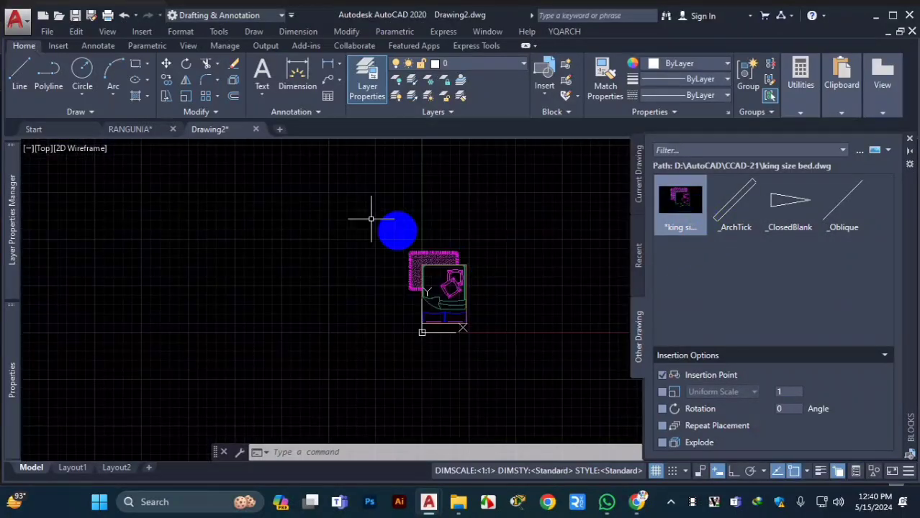
- Switch to the RANGUNIA drawing, restart the Insert command and show the blocks defined in the current drawing
click(128, 129)
scroll(240, 285, down, 3)
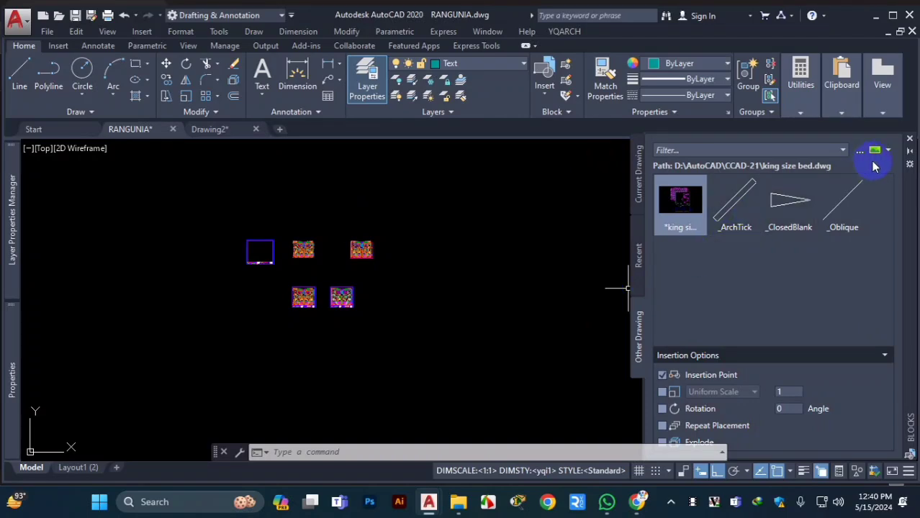
click(908, 140)
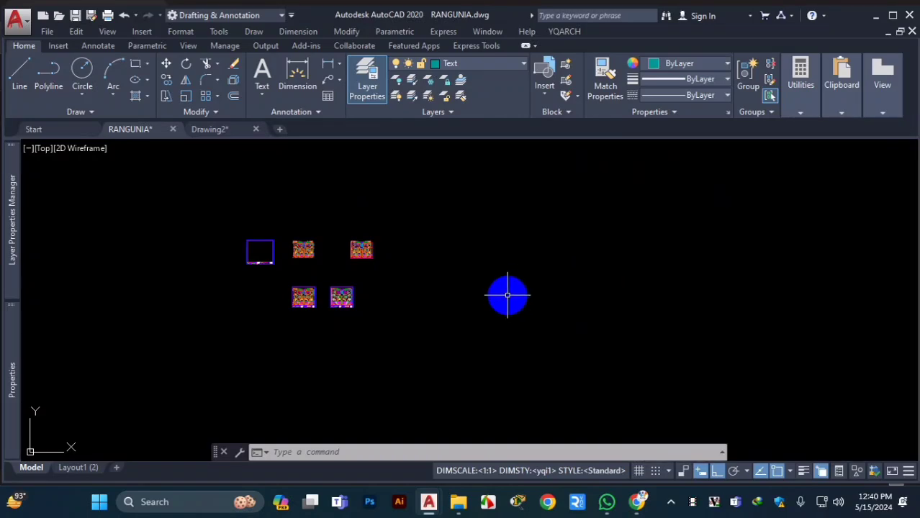
key(Return)
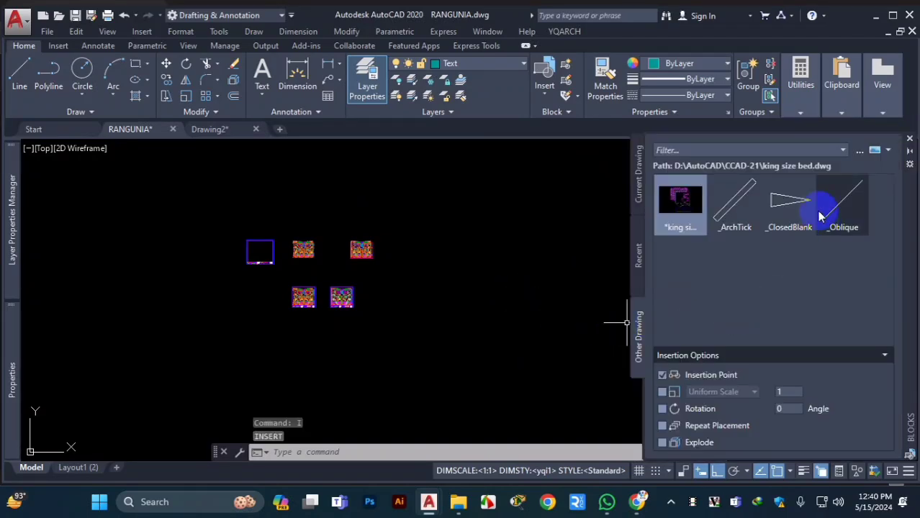
click(640, 184)
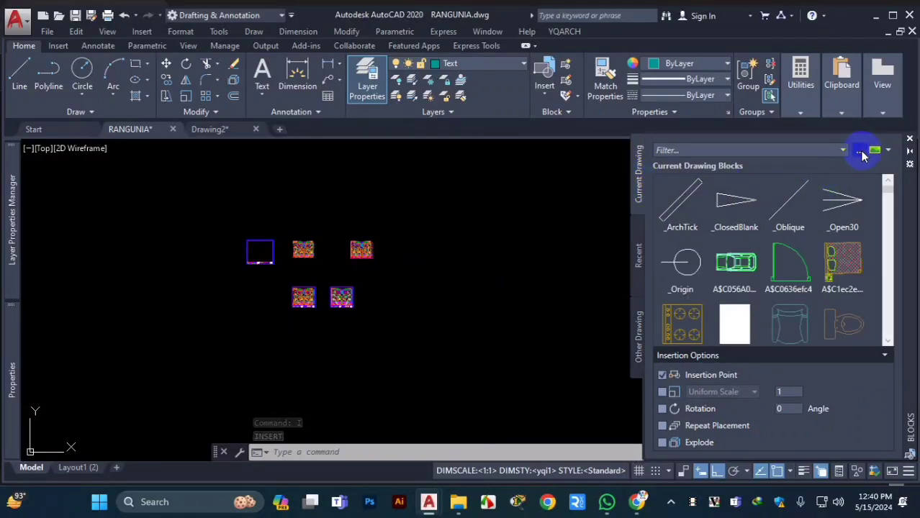
click(862, 153)
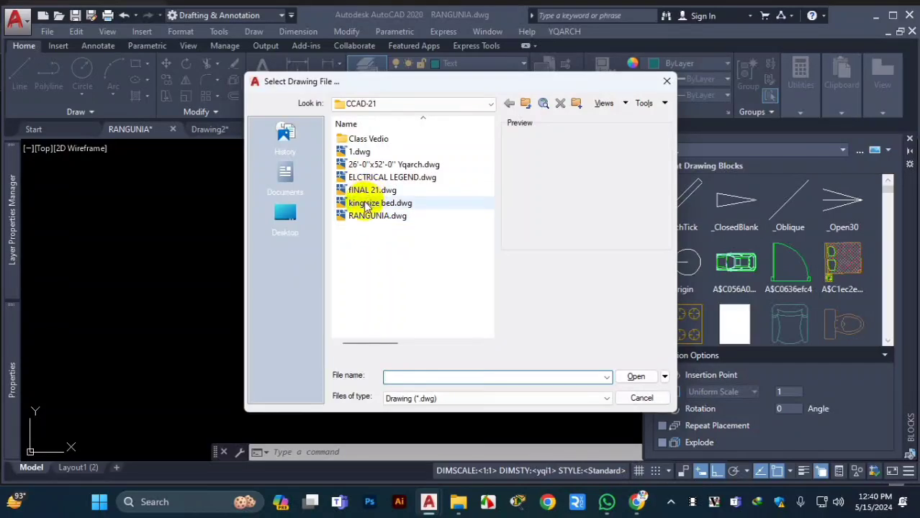
click(668, 82)
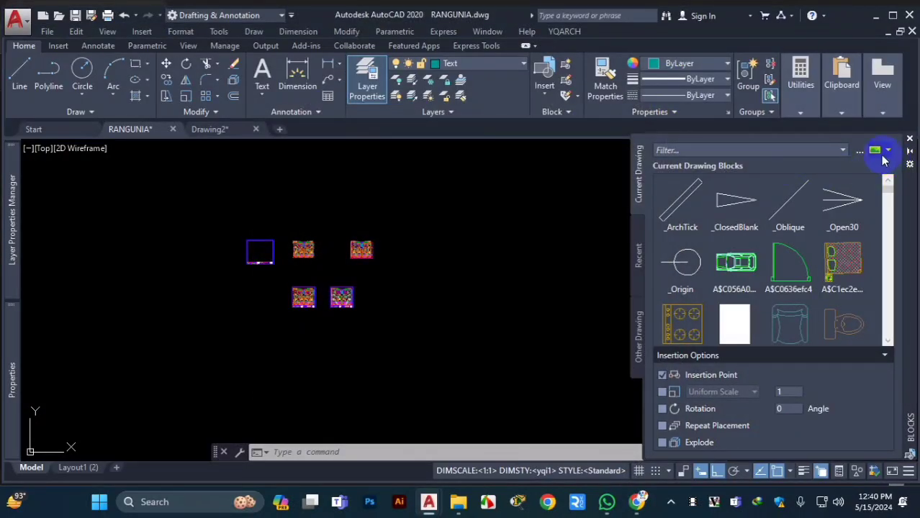
click(860, 150)
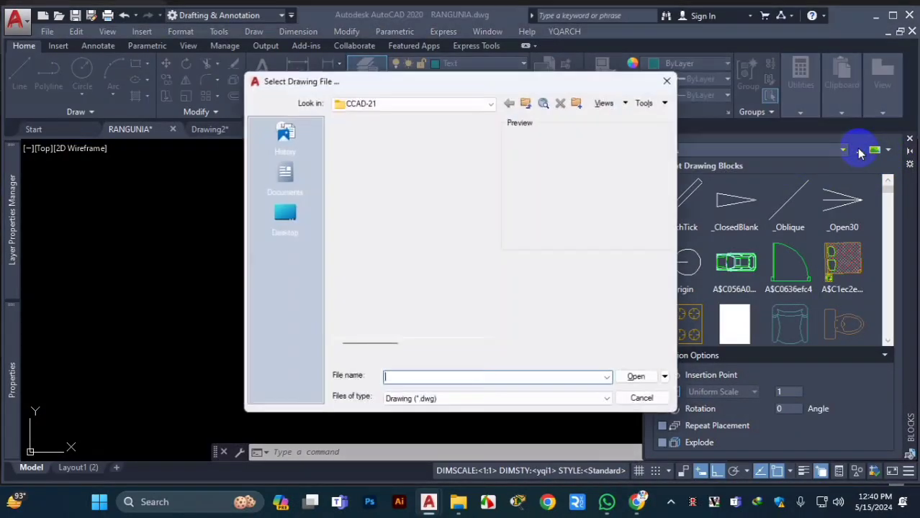
click(665, 83)
- Try to insert the king size bed drawing file from the recent blocks, then cancel redefining the existing block
drag(682, 324, 416, 280)
scroll(341, 293, up, 8)
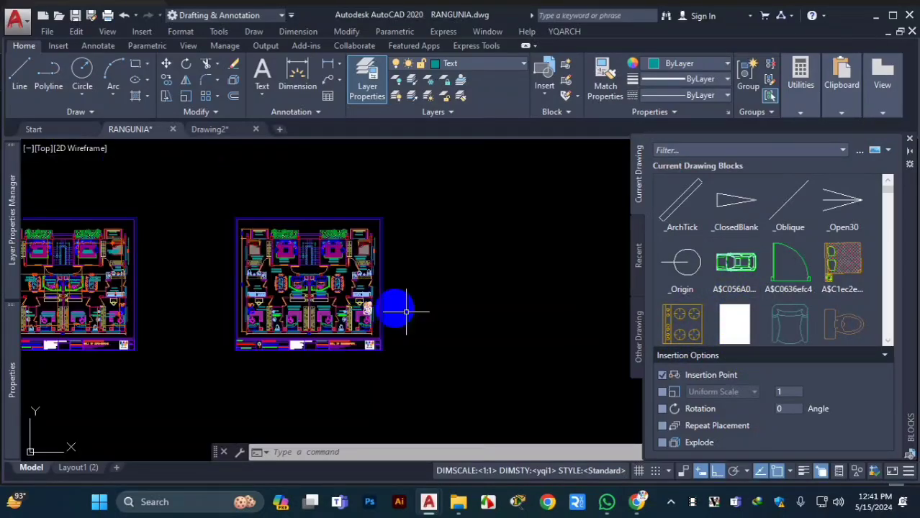
click(638, 248)
click(687, 213)
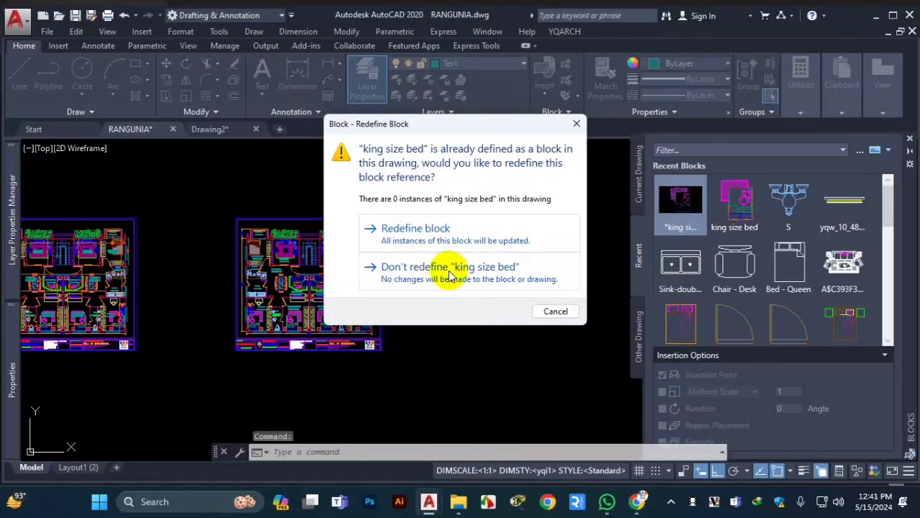
click(573, 125)
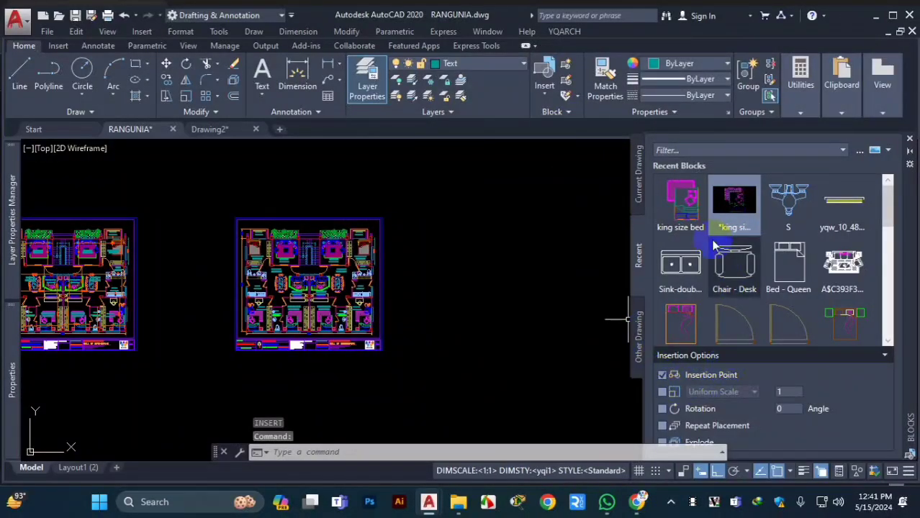
- Insert the recent king size bed block in the empty area to the right of the lower floor plan sheets and close the block palette
click(680, 203)
scroll(647, 301, down, 1)
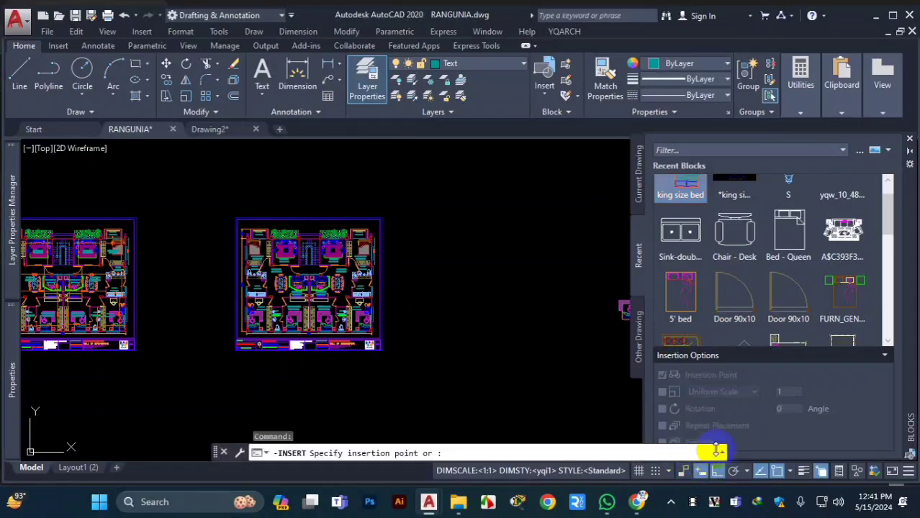
click(910, 140)
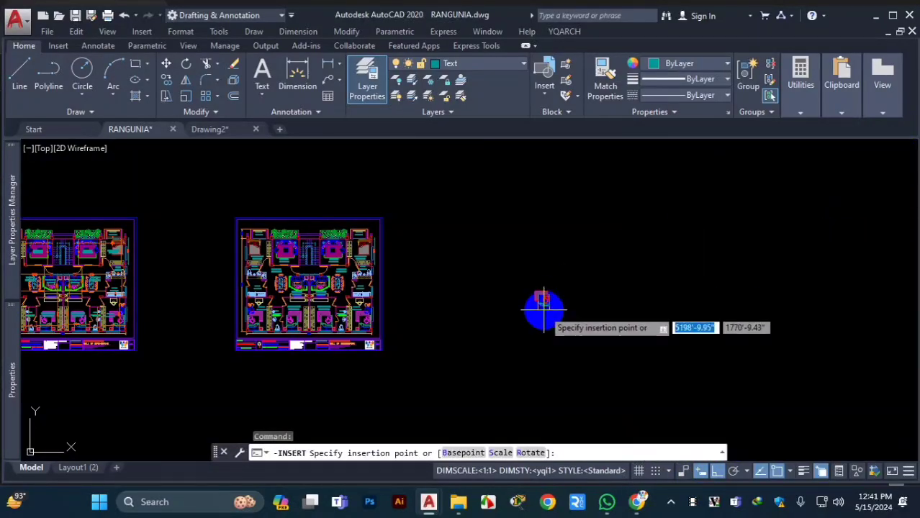
click(544, 309)
scroll(554, 308, up, 4)
scroll(511, 290, down, 3)
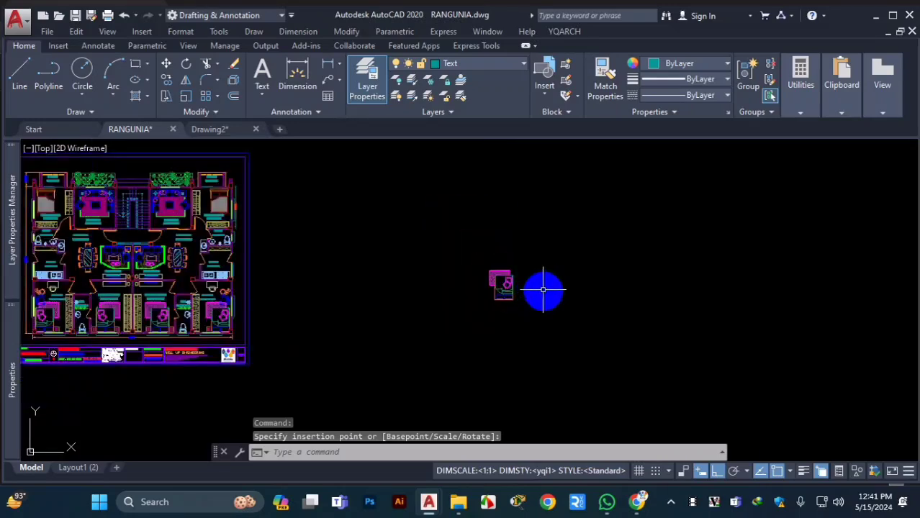
scroll(538, 290, up, 6)
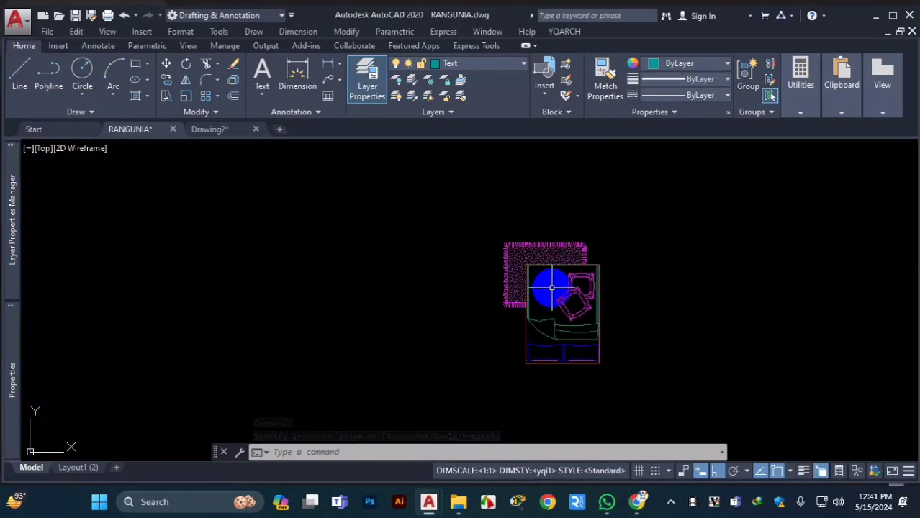
scroll(544, 299, down, 4)
scroll(554, 295, up, 4)
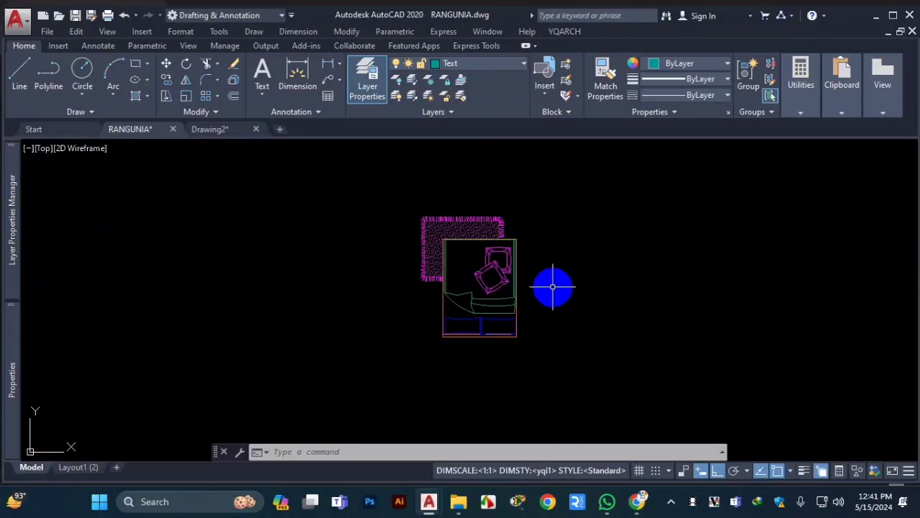
scroll(553, 287, down, 2)
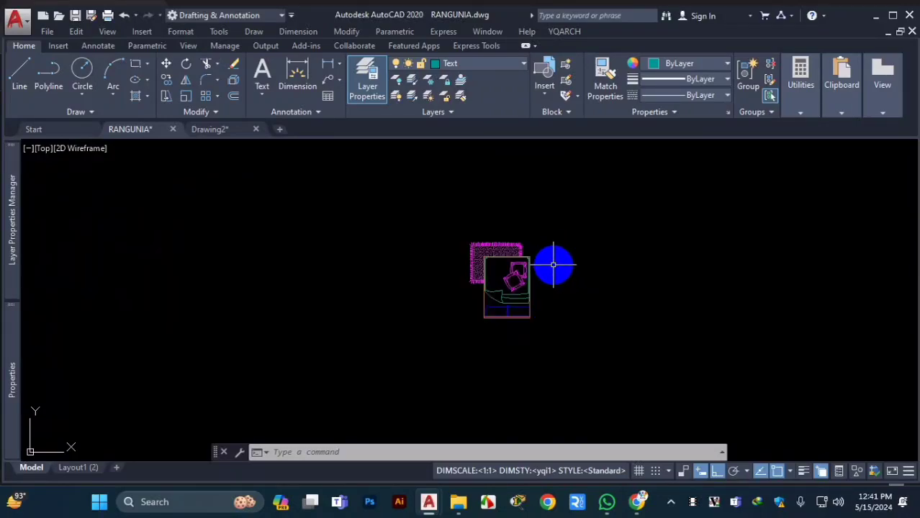
scroll(553, 265, up, 4)
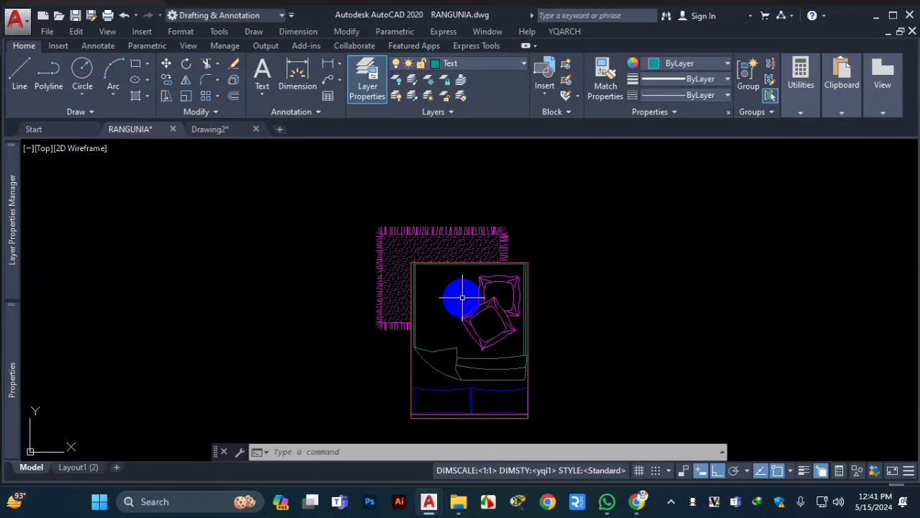
- Examine the RANGUNIA floor plan sheets and their furnished room layouts alongside the inserted bed
scroll(492, 288, down, 14)
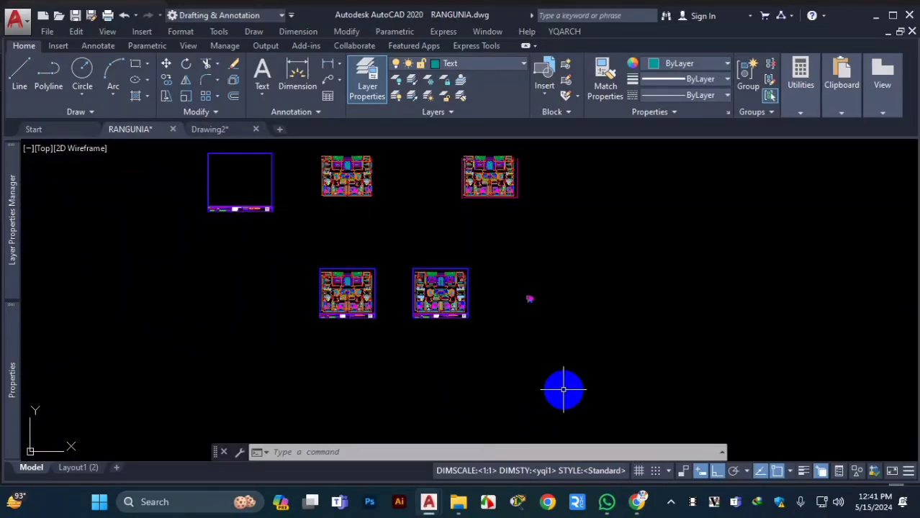
scroll(380, 263, up, 4)
scroll(354, 298, down, 2)
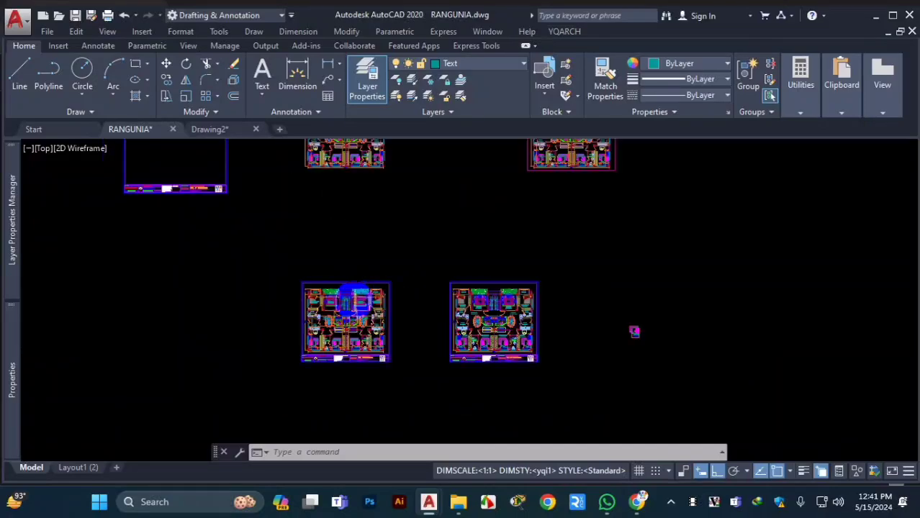
scroll(346, 296, up, 7)
scroll(370, 308, down, 5)
scroll(421, 298, up, 2)
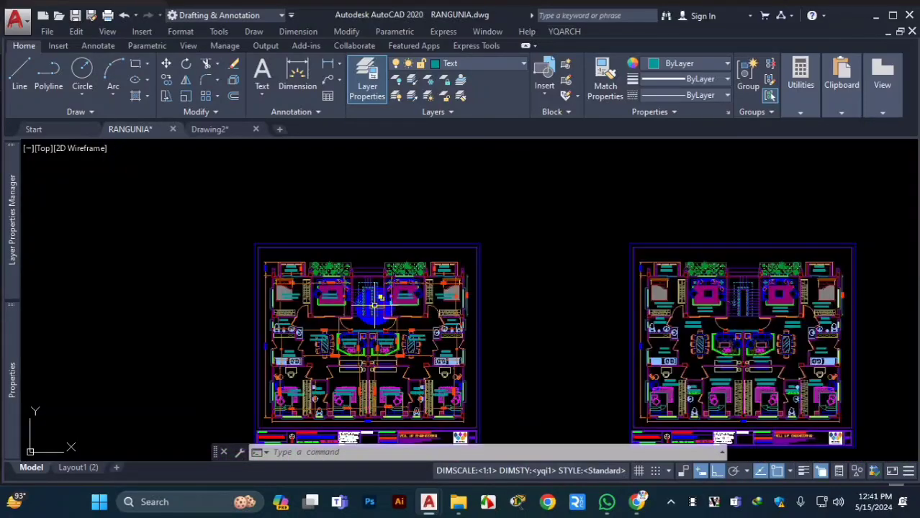
scroll(374, 306, up, 7)
scroll(403, 301, down, 10)
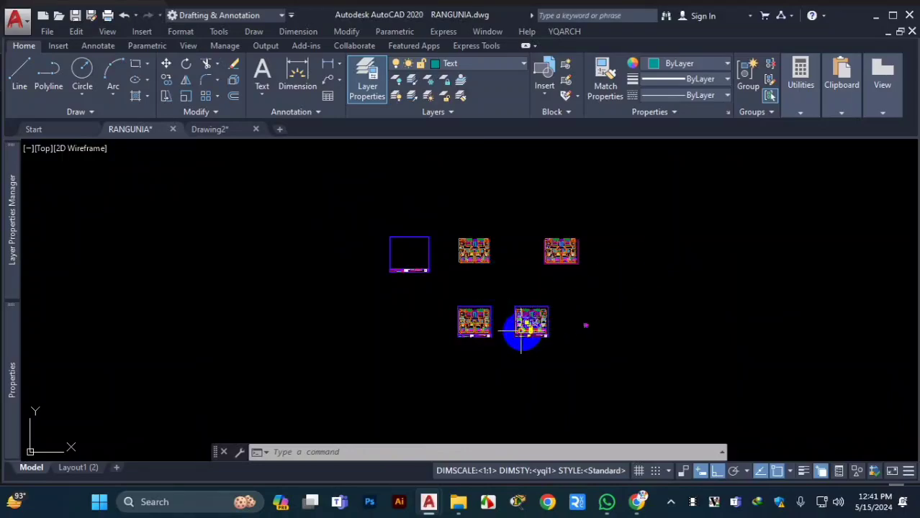
scroll(523, 328, up, 4)
scroll(512, 322, down, 2)
scroll(493, 287, down, 4)
scroll(477, 298, up, 8)
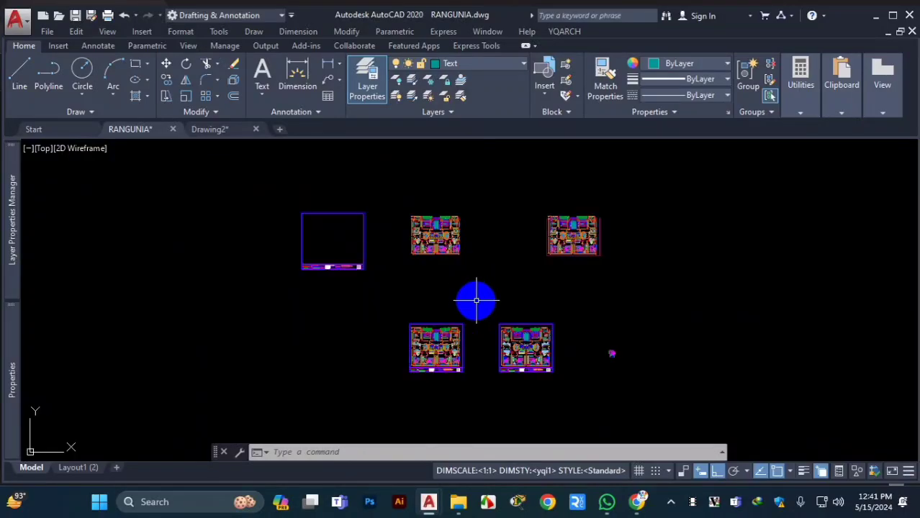
scroll(477, 290, down, 4)
scroll(481, 293, down, 2)
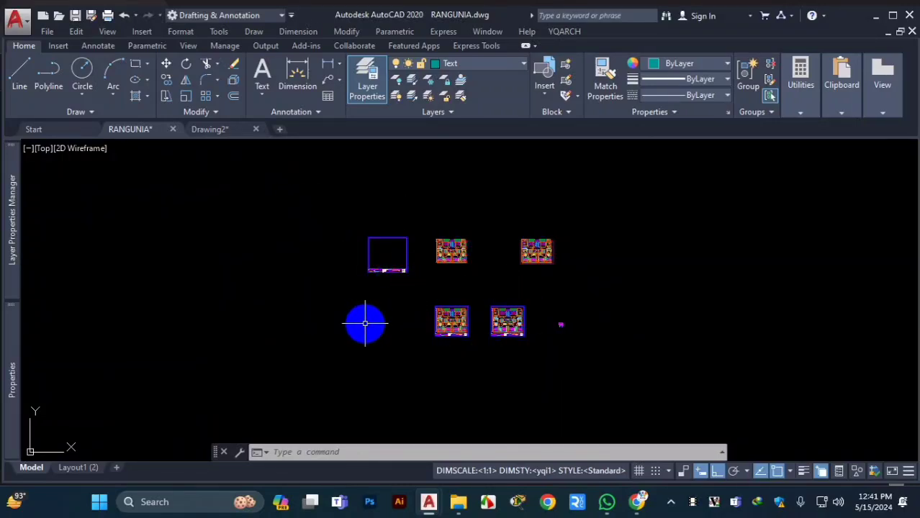
scroll(464, 328, up, 2)
scroll(477, 263, up, 3)
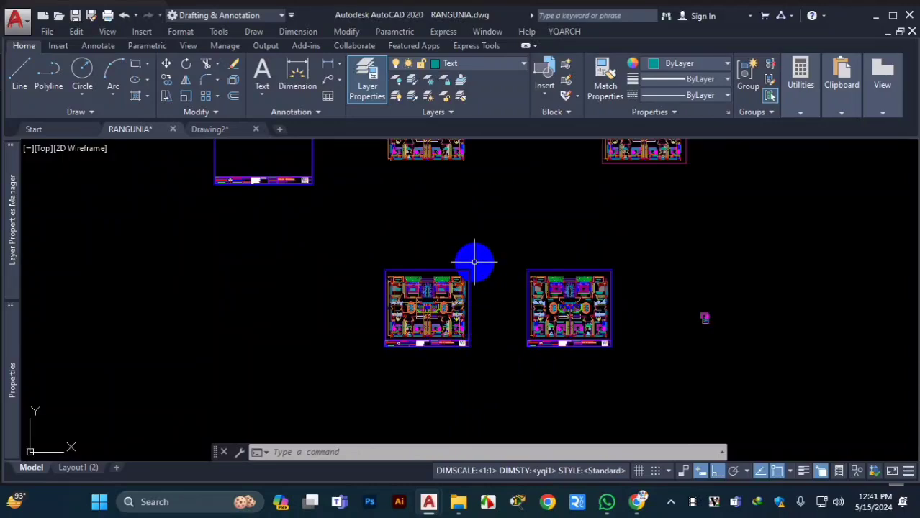
scroll(358, 289, up, 2)
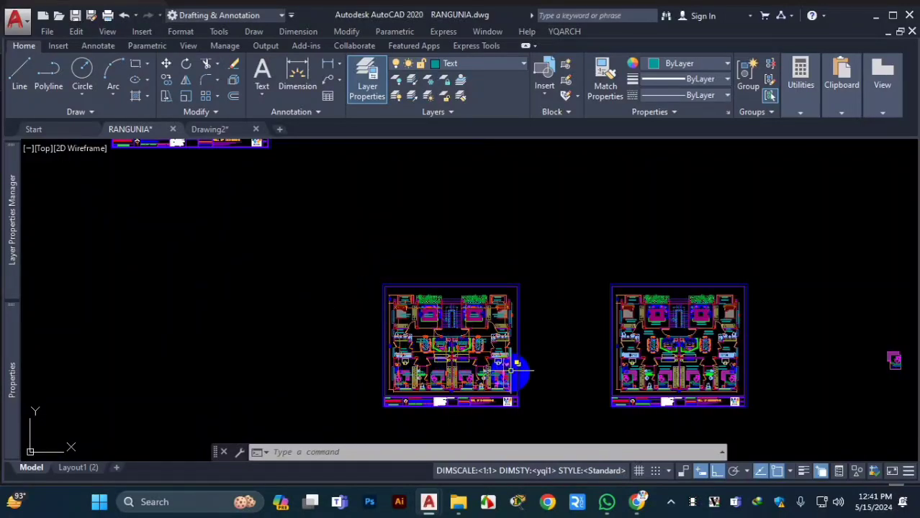
scroll(516, 372, down, 3)
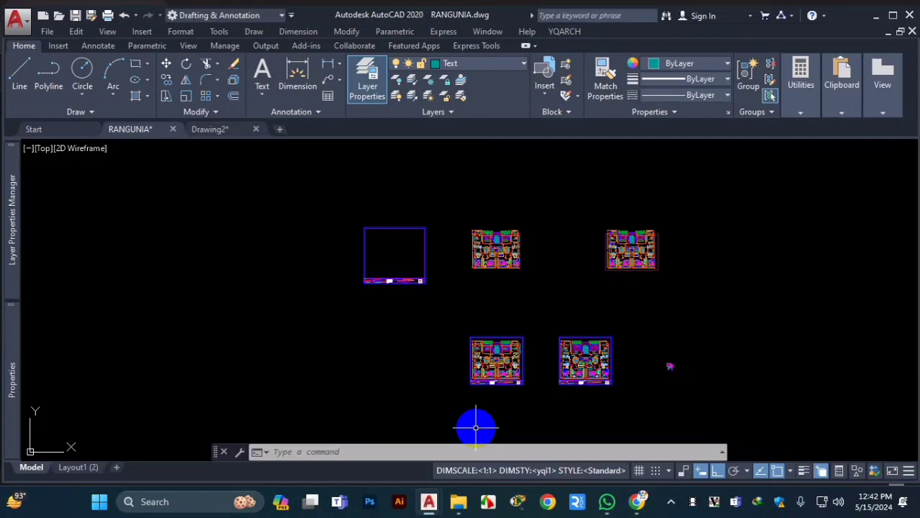
scroll(454, 407, down, 4)
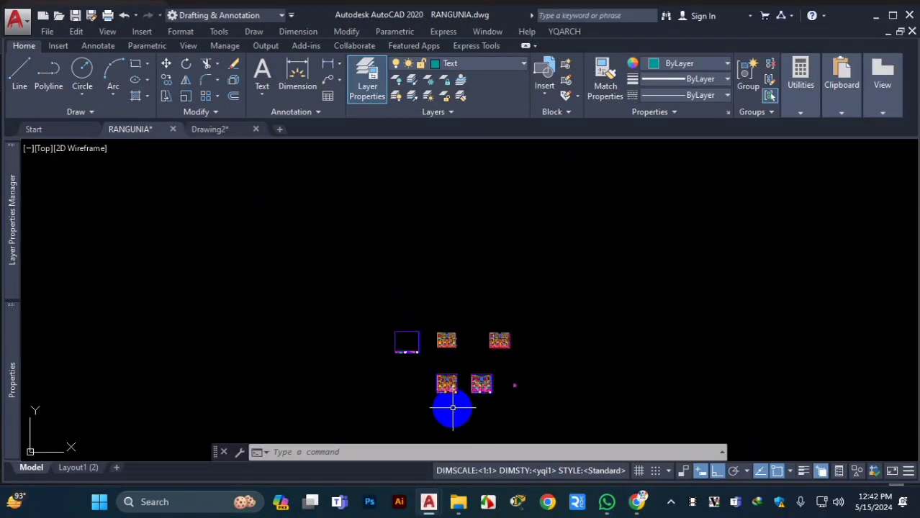
scroll(455, 394, up, 5)
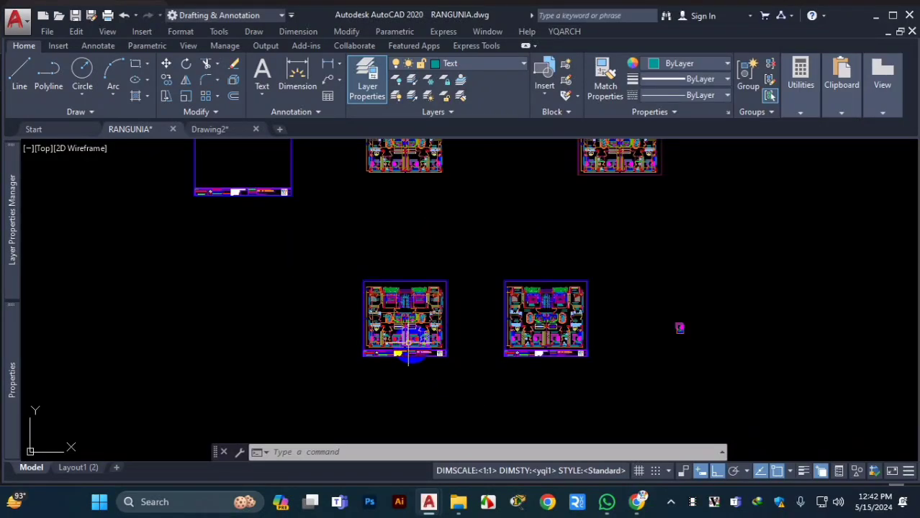
scroll(403, 324, down, 2)
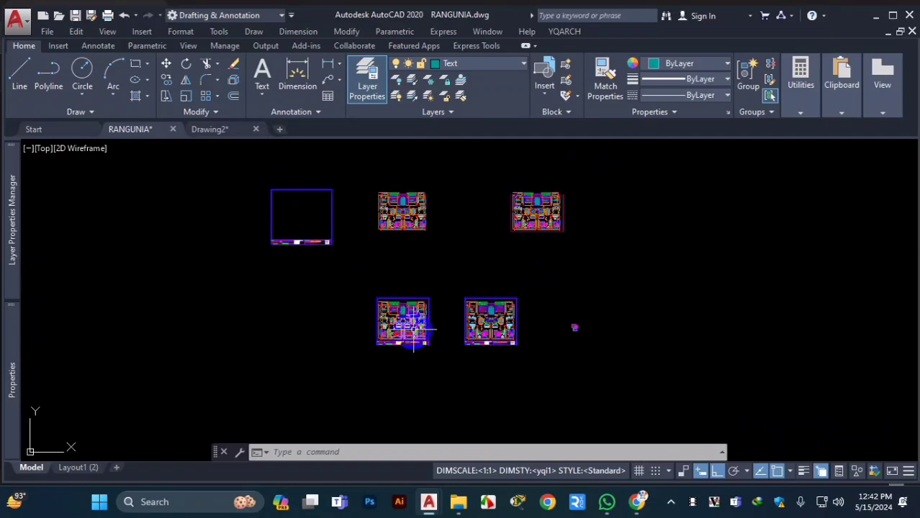
scroll(424, 288, up, 4)
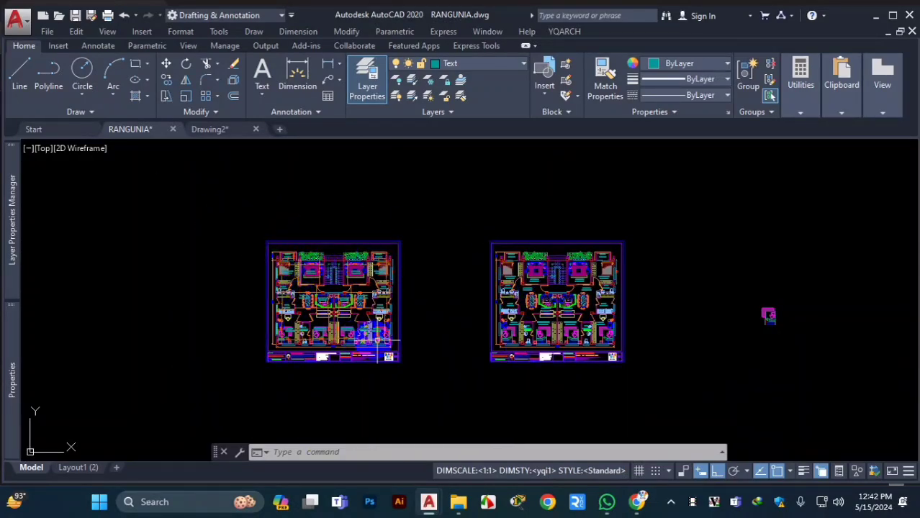
scroll(385, 285, down, 2)
scroll(351, 286, up, 5)
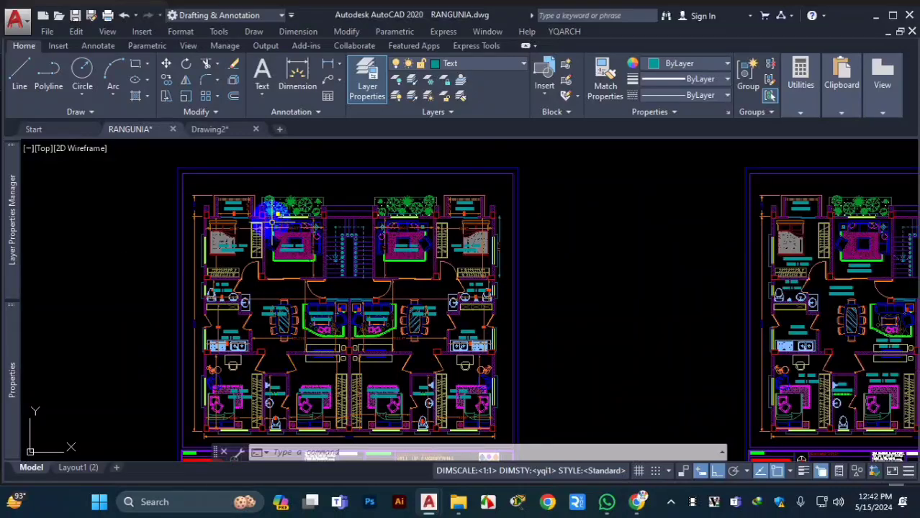
- Start Write Block with objects as the source and set the base point at the lower-left outer corner of the ground floor plan sheet
scroll(461, 236, down, 3)
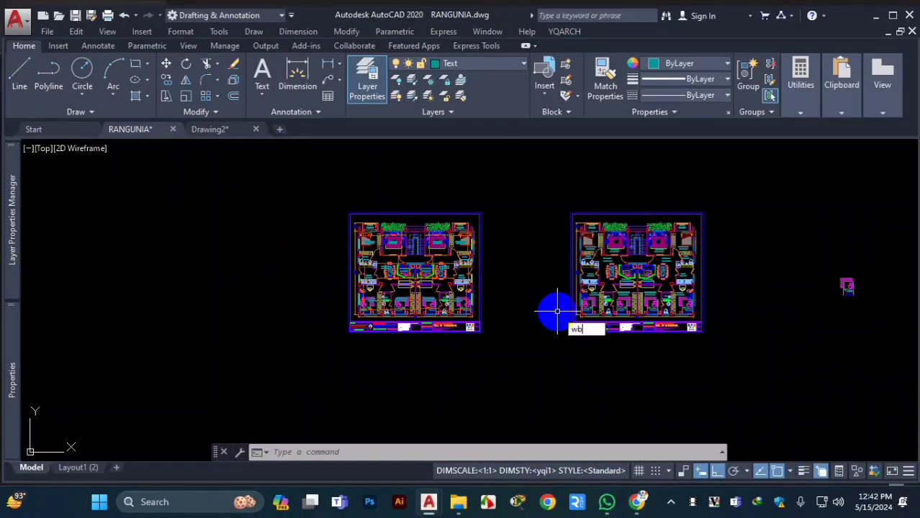
text(w)
key(Return)
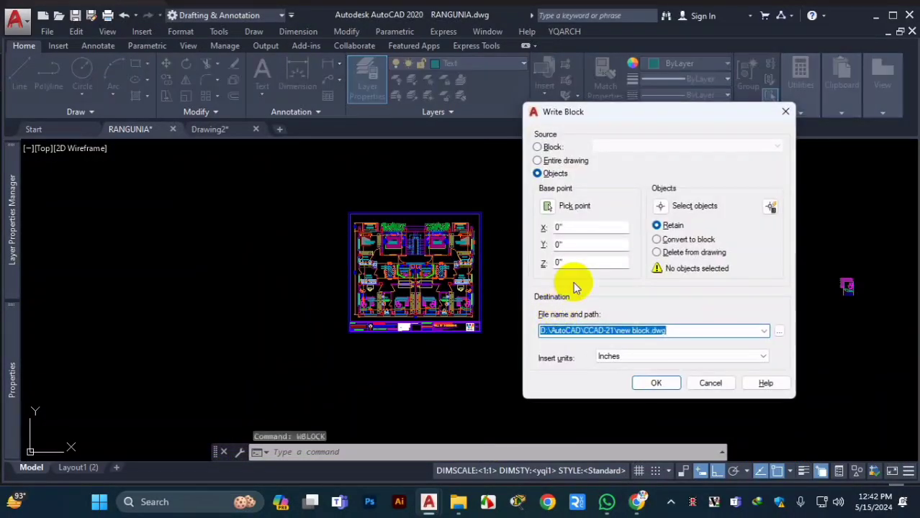
click(547, 207)
scroll(335, 323, up, 5)
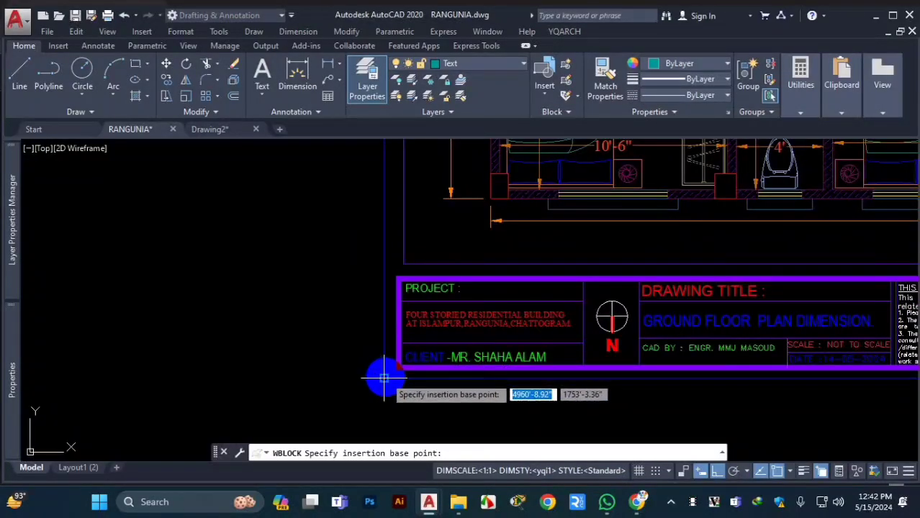
click(383, 377)
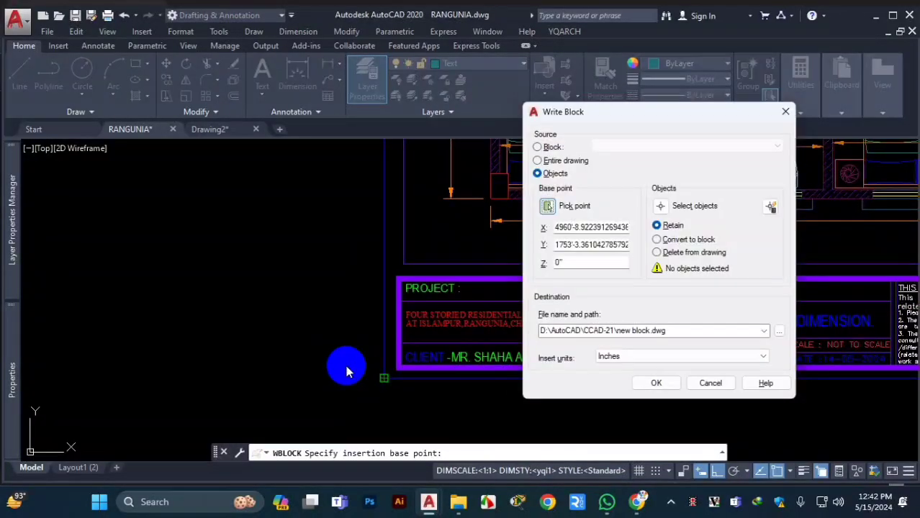
- Write the whole lower-left ground floor plan sheet to D:\AutoCAD\CCAD-21\new block.dwg in inches, converting the selected objects to a block
click(673, 241)
click(661, 206)
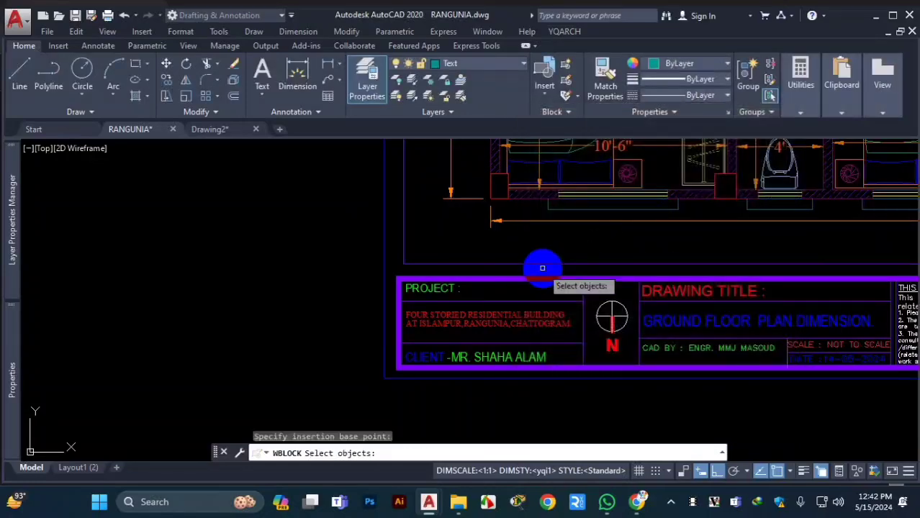
scroll(538, 262, down, 6)
click(374, 243)
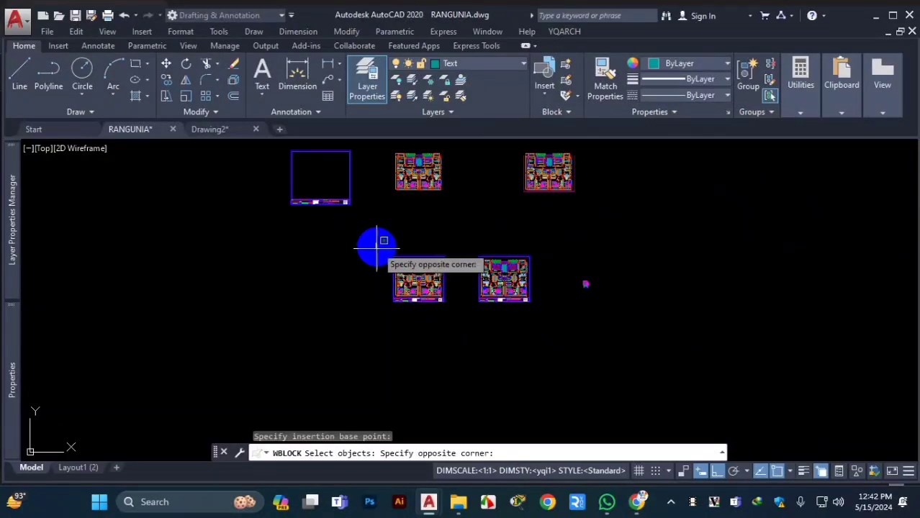
click(470, 325)
right_click(473, 392)
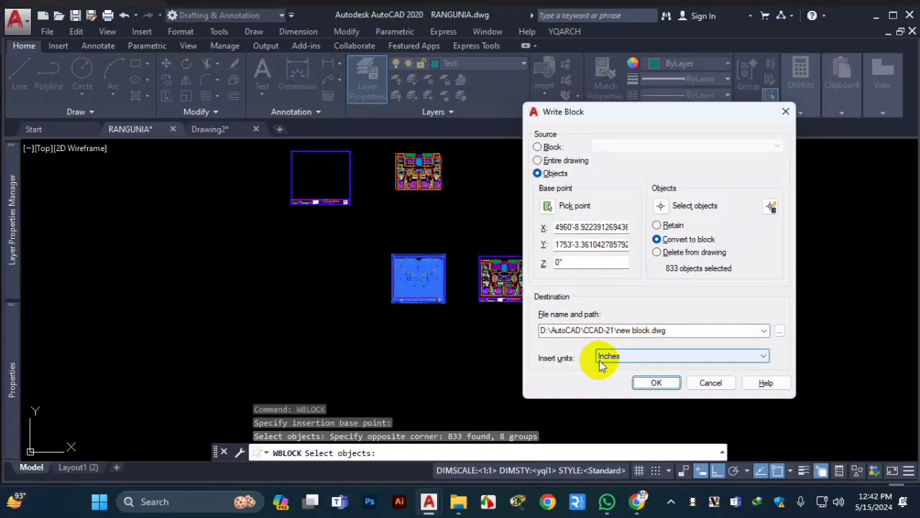
click(667, 383)
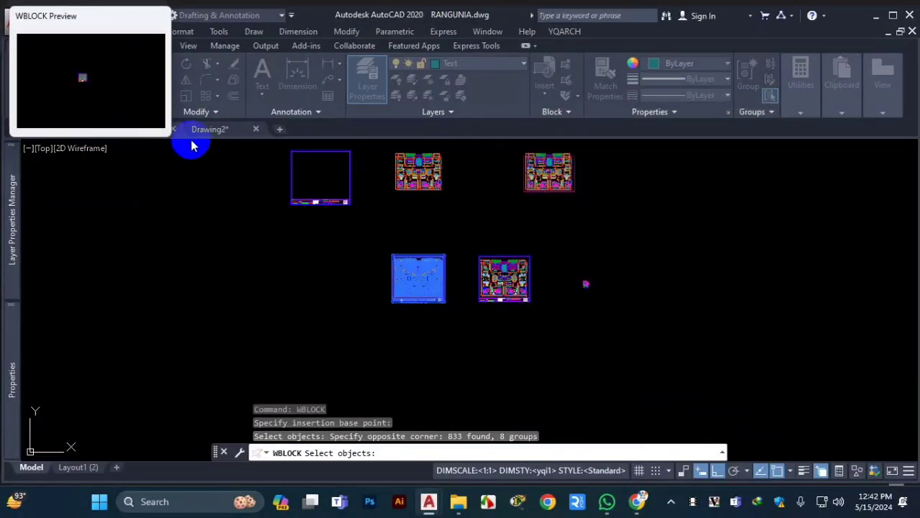
- Select the lower-left floor plan sheet to check that it behaves as a single block
scroll(404, 272, down, 4)
scroll(444, 285, up, 6)
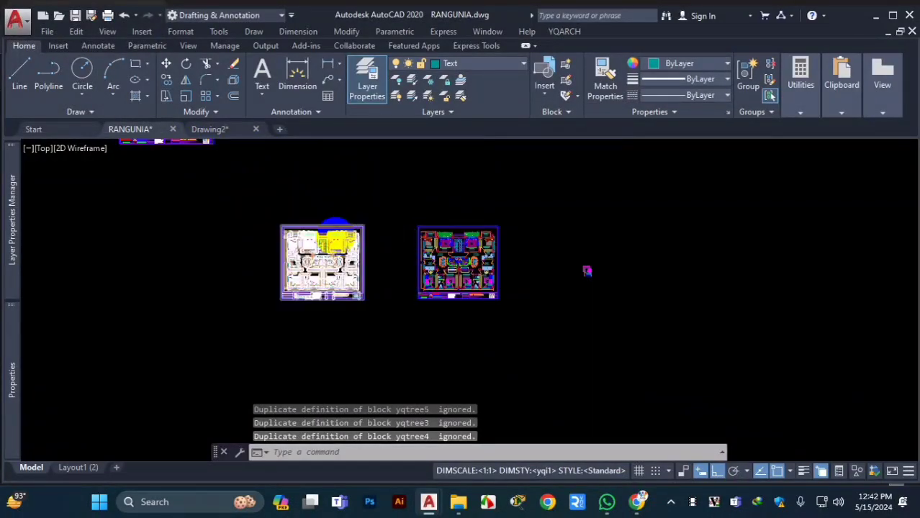
scroll(380, 240, down, 2)
scroll(380, 240, up, 1)
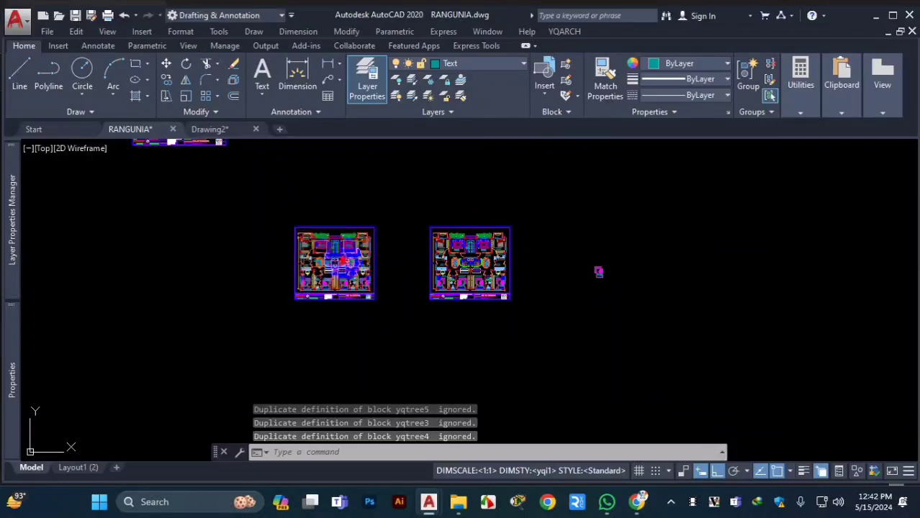
click(325, 271)
scroll(369, 273, up, 2)
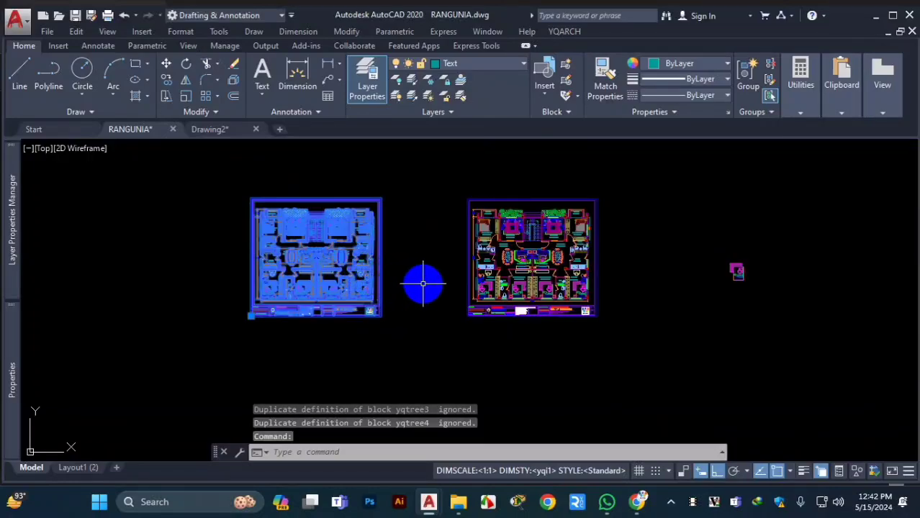
scroll(407, 283, down, 4)
- Switch to File Explorer and open new block.dwg from the CCAD-21 folder
click(458, 504)
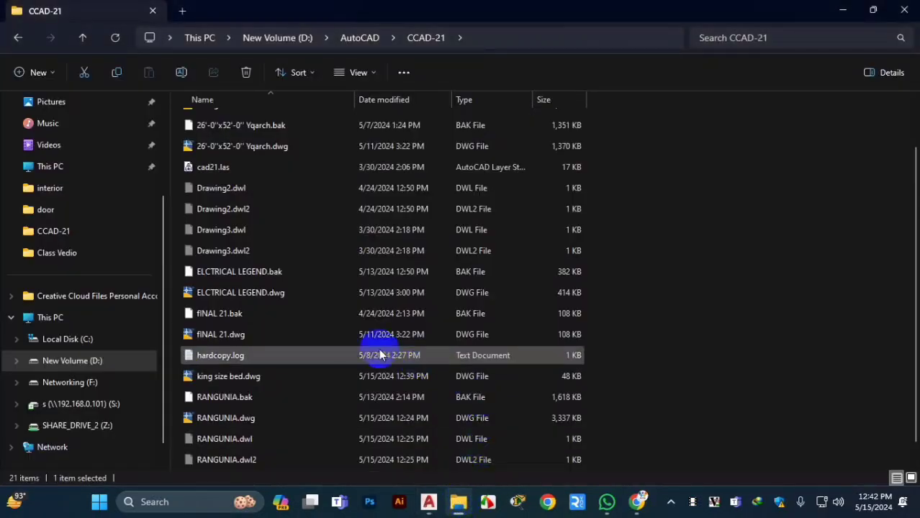
scroll(281, 288, down, 1)
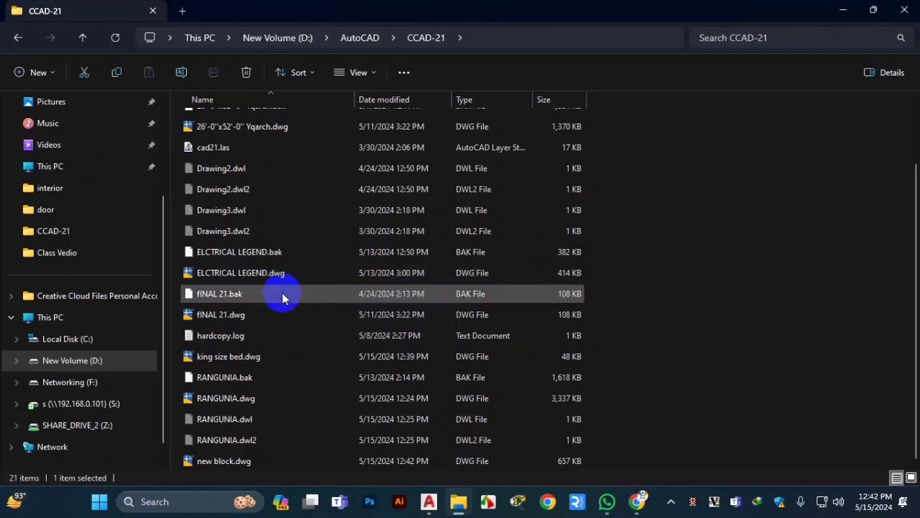
double_click(224, 462)
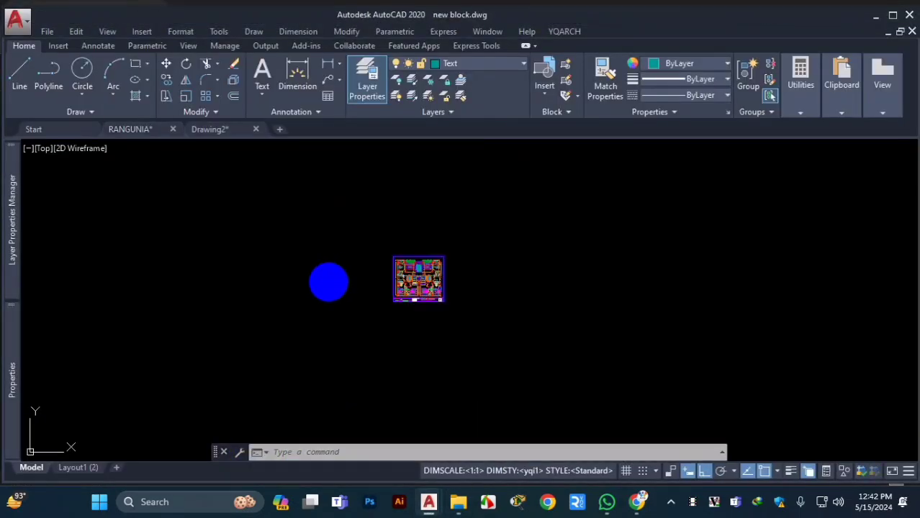
- Examine the contents of the new block drawing, checking the exported floor plan sheet and the space around it
scroll(450, 288, up, 9)
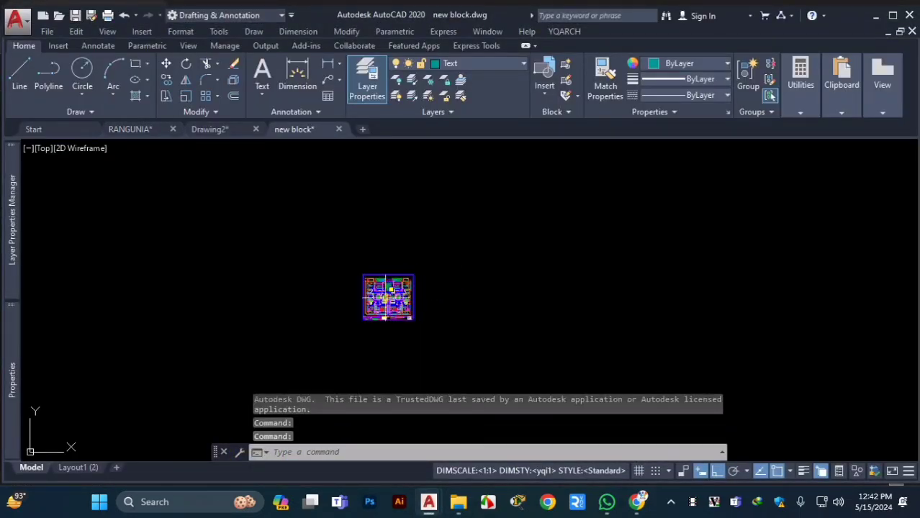
scroll(360, 260, down, 4)
scroll(370, 246, down, 5)
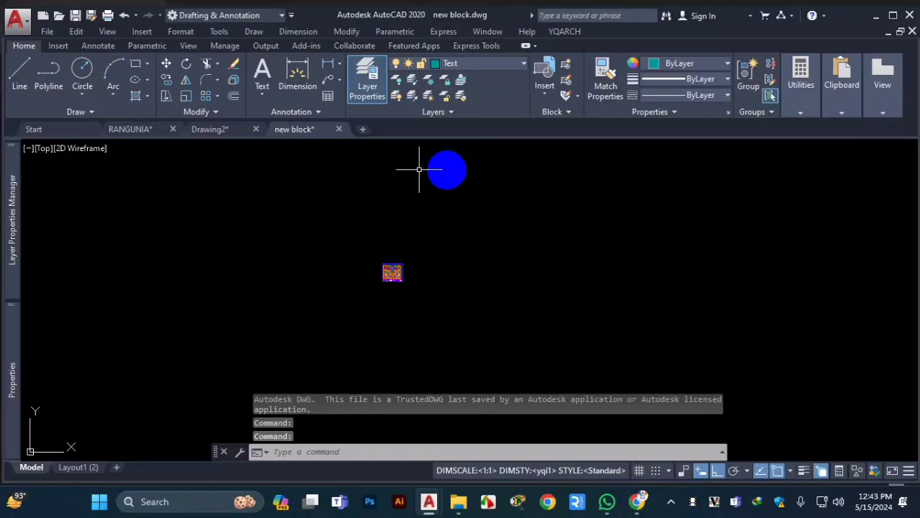
scroll(404, 288, up, 7)
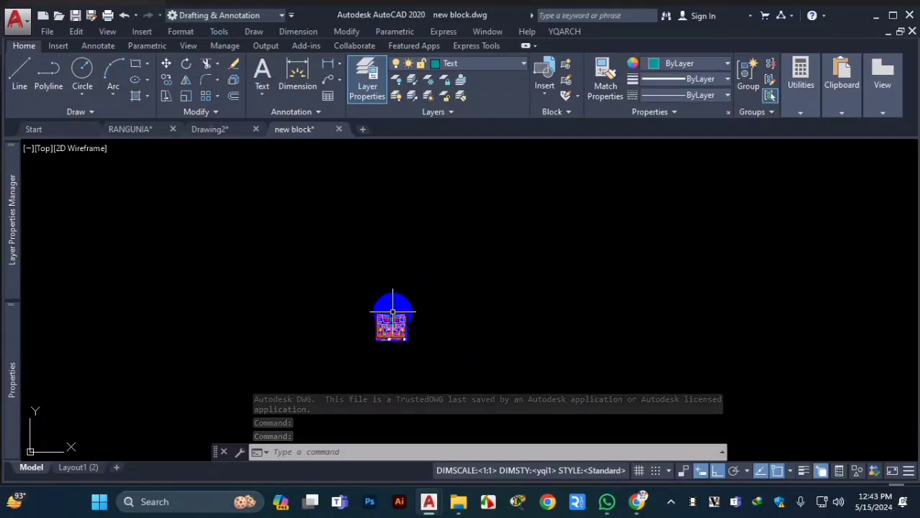
scroll(407, 263, down, 6)
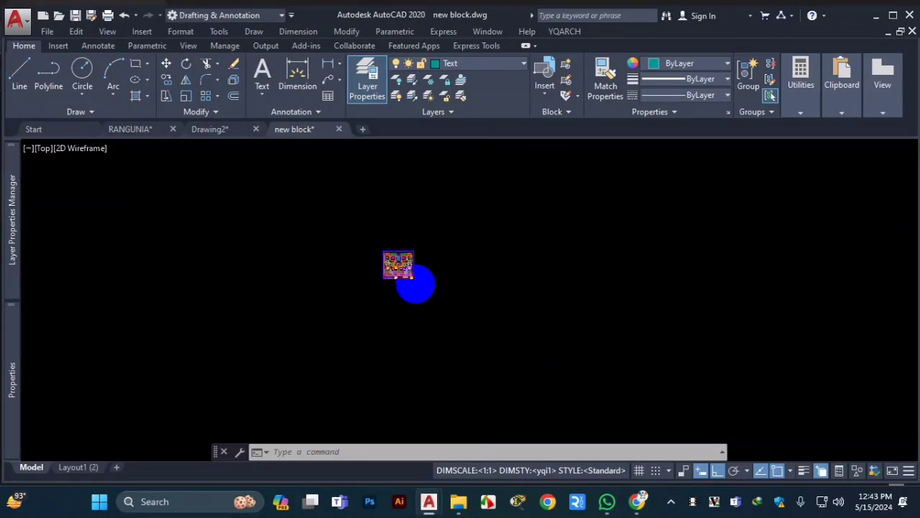
scroll(374, 209, up, 8)
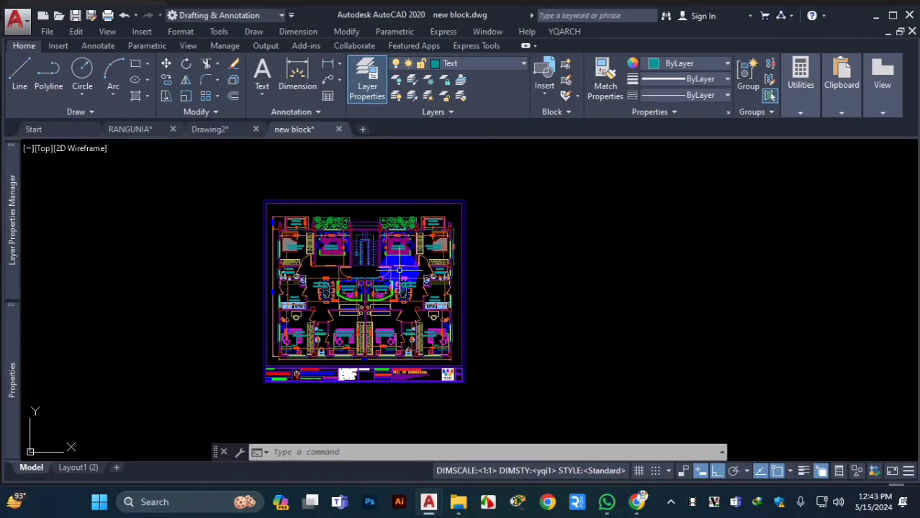
scroll(399, 271, down, 8)
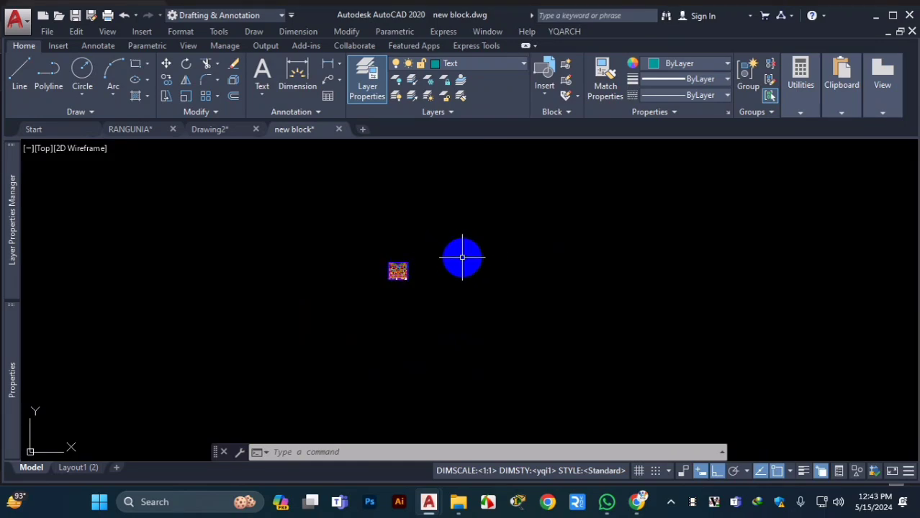
- Return to the RANGUNIA drawing and compare the converted floor plan sheet with the neighbouring sheets and the inserted bed
scroll(389, 258, up, 4)
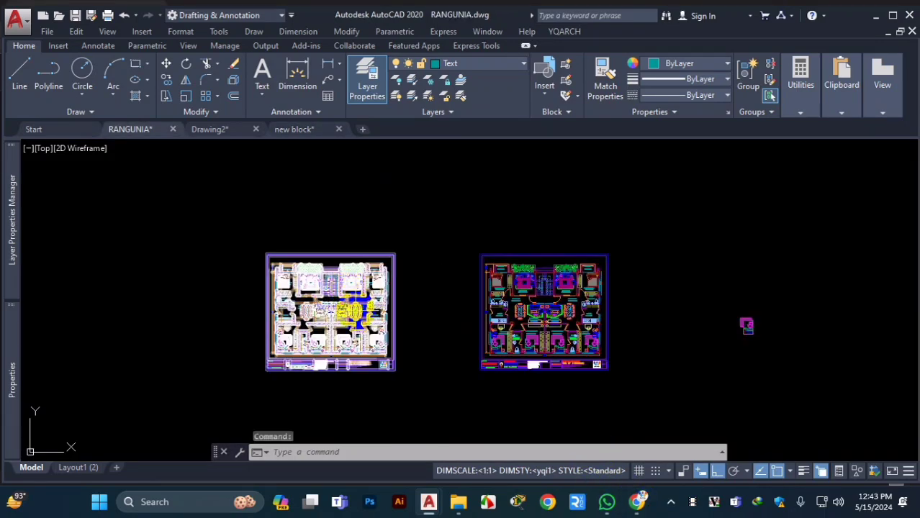
scroll(355, 311, down, 4)
scroll(372, 310, up, 2)
scroll(355, 311, up, 4)
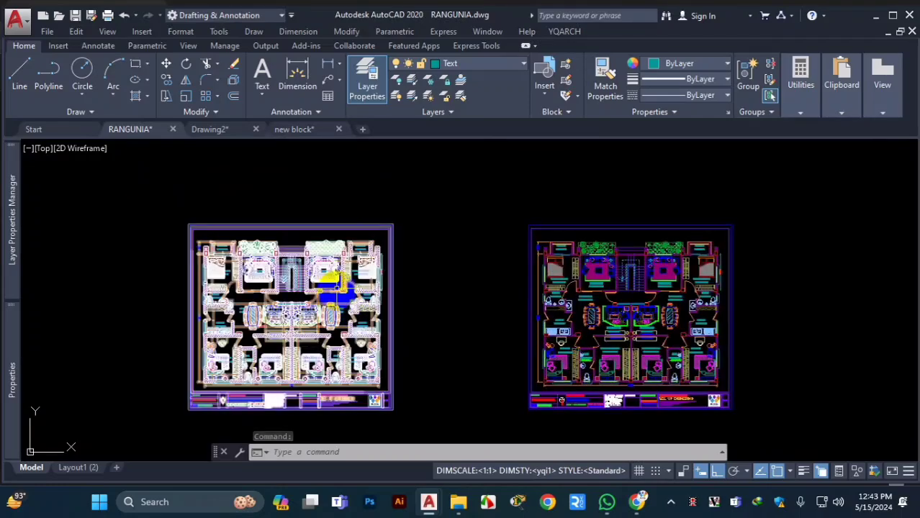
scroll(331, 295, down, 3)
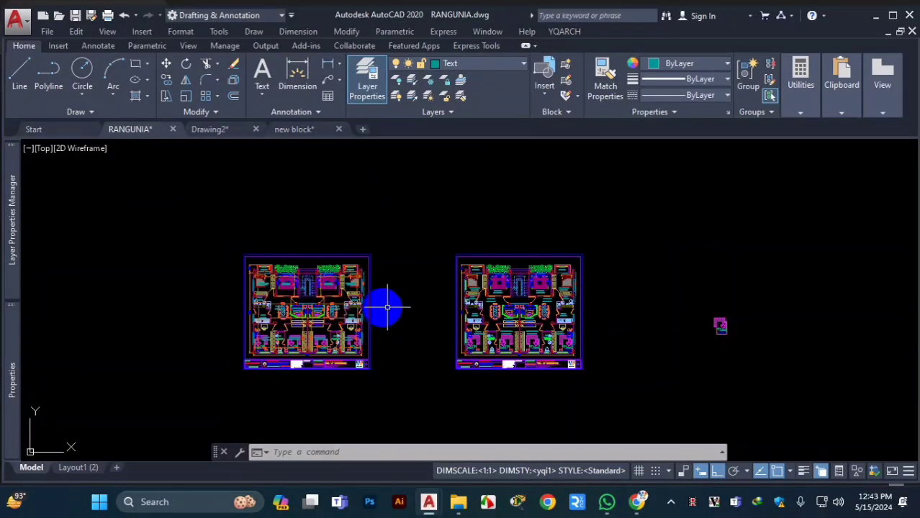
scroll(544, 287, up, 2)
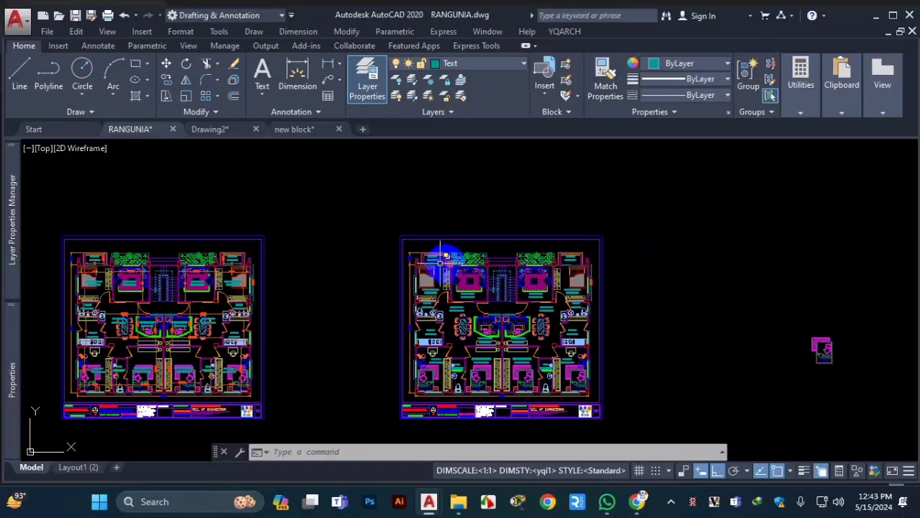
scroll(442, 259, down, 3)
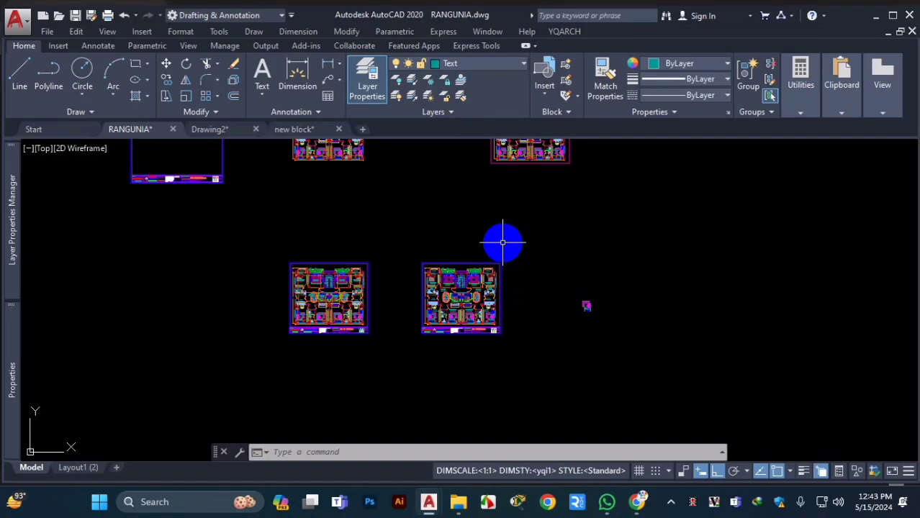
scroll(384, 273, down, 2)
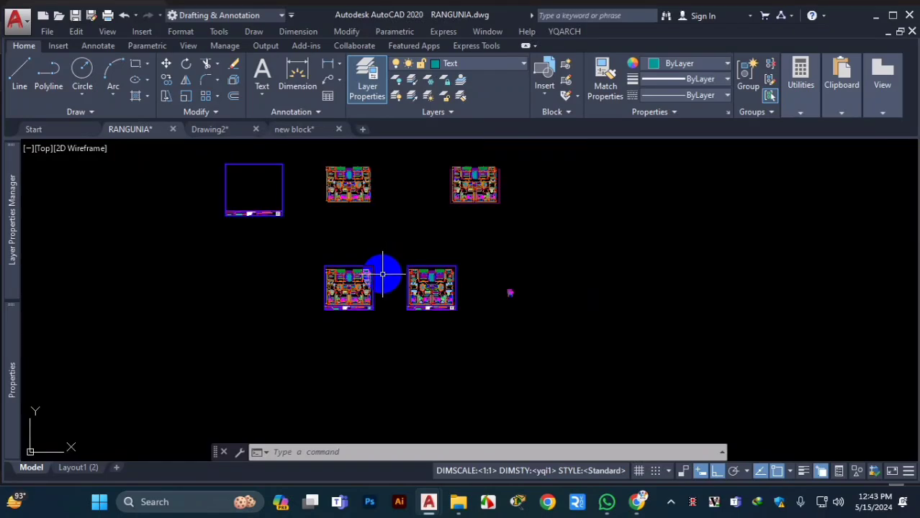
scroll(465, 288, up, 2)
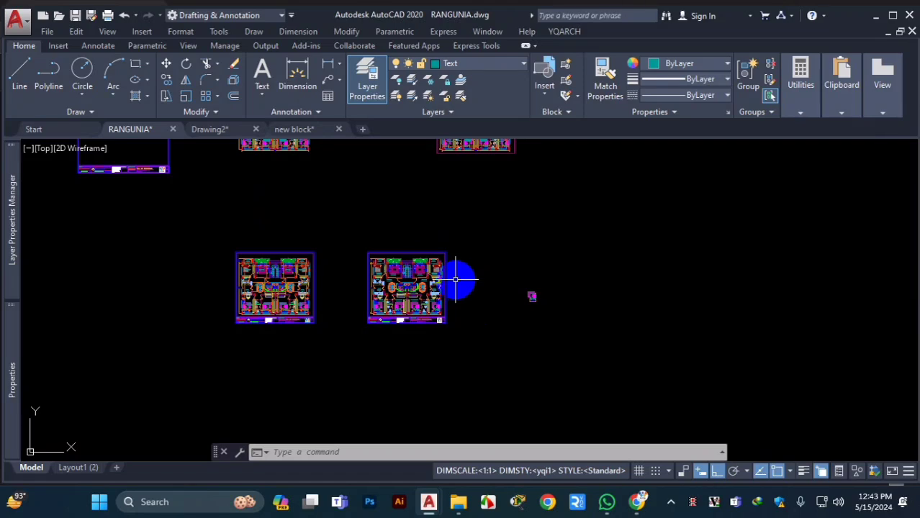
scroll(423, 311, down, 2)
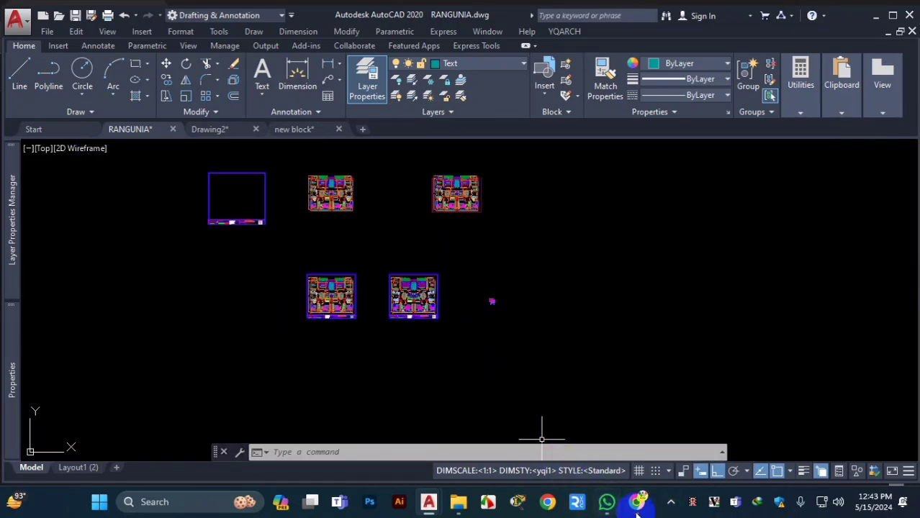
scroll(390, 308, down, 2)
scroll(432, 322, up, 5)
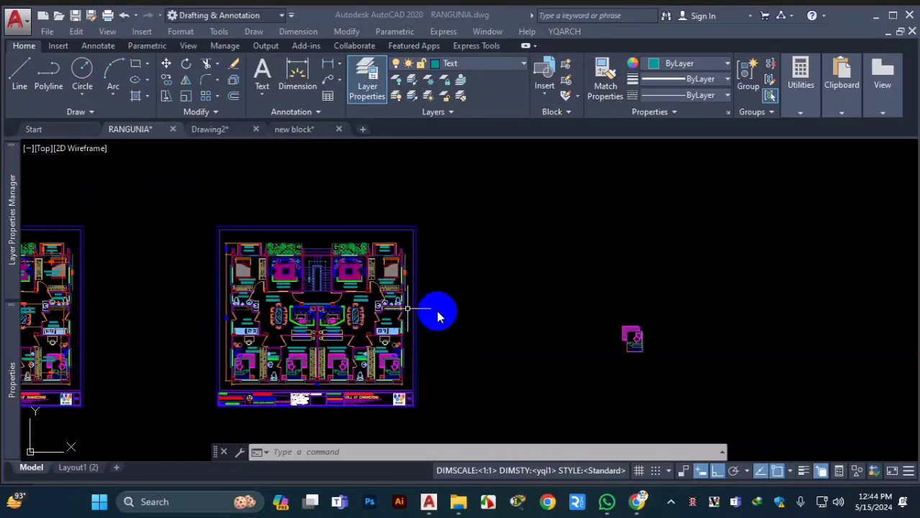
scroll(465, 288, down, 2)
scroll(448, 269, up, 2)
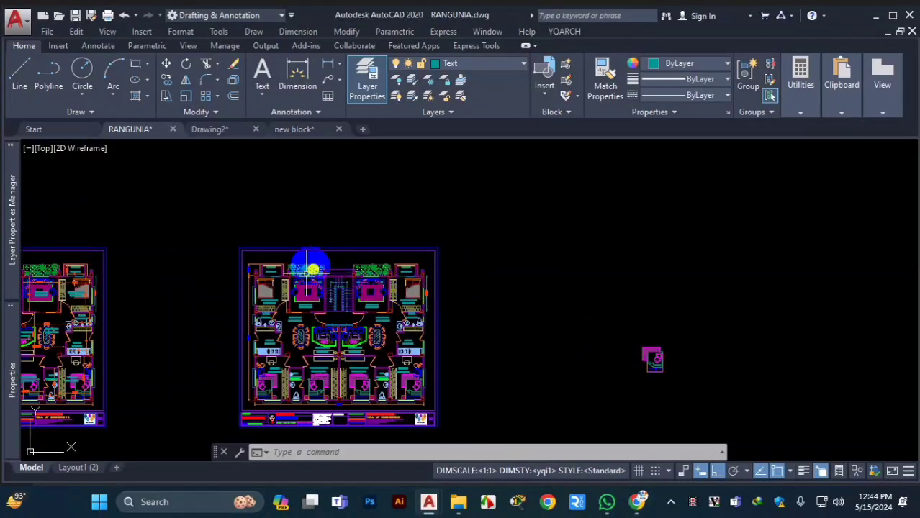
scroll(457, 314, down, 3)
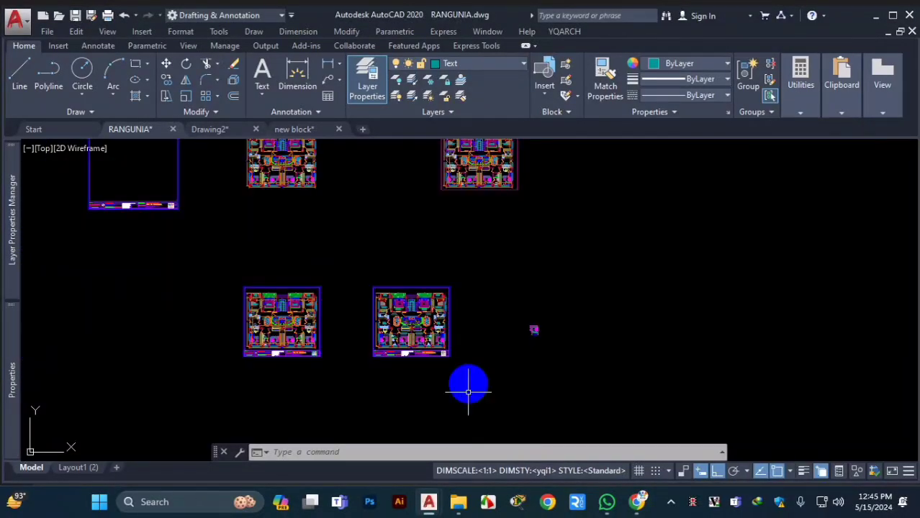
scroll(542, 374, up, 5)
scroll(545, 375, down, 5)
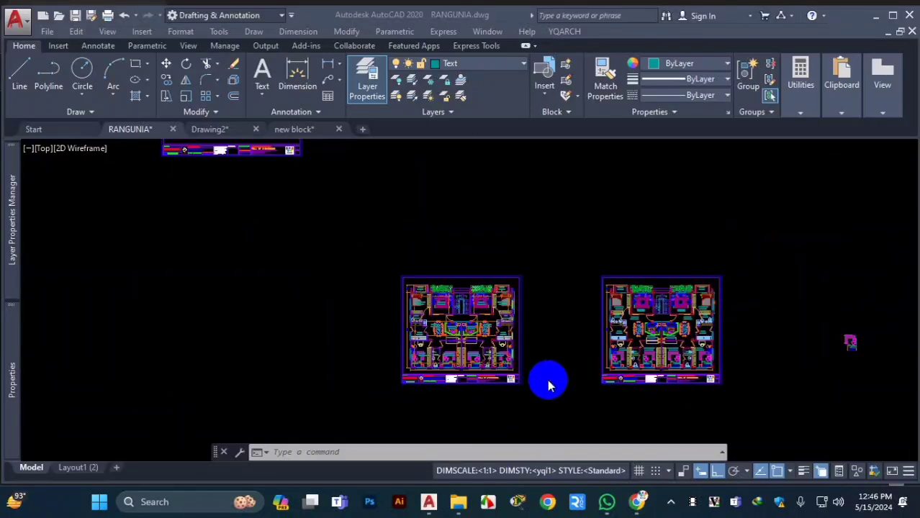
scroll(547, 375, up, 4)
scroll(556, 282, down, 2)
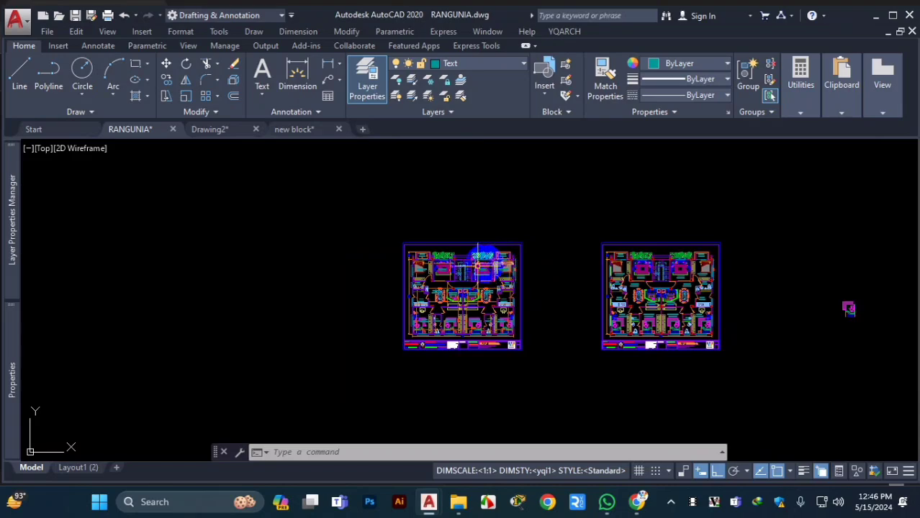
scroll(530, 252, up, 3)
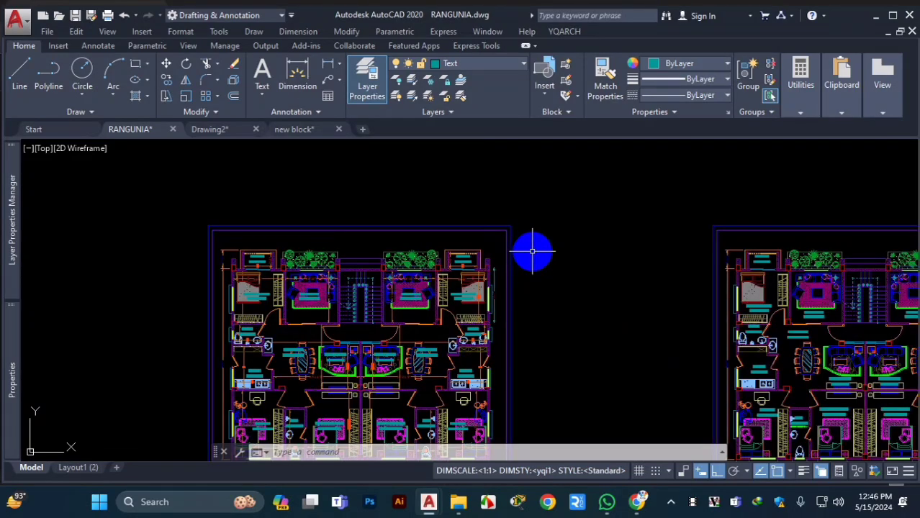
scroll(435, 257, down, 3)
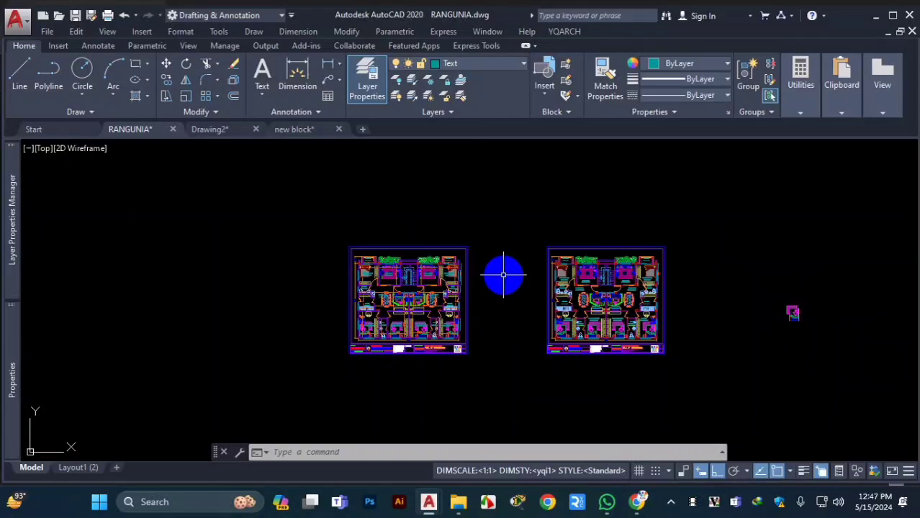
key(ctrl+shift+c)
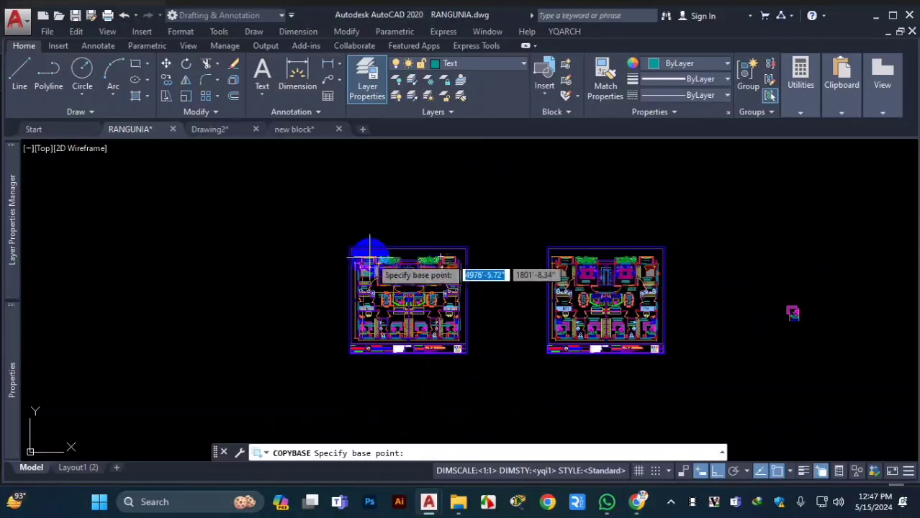
key(Escape)
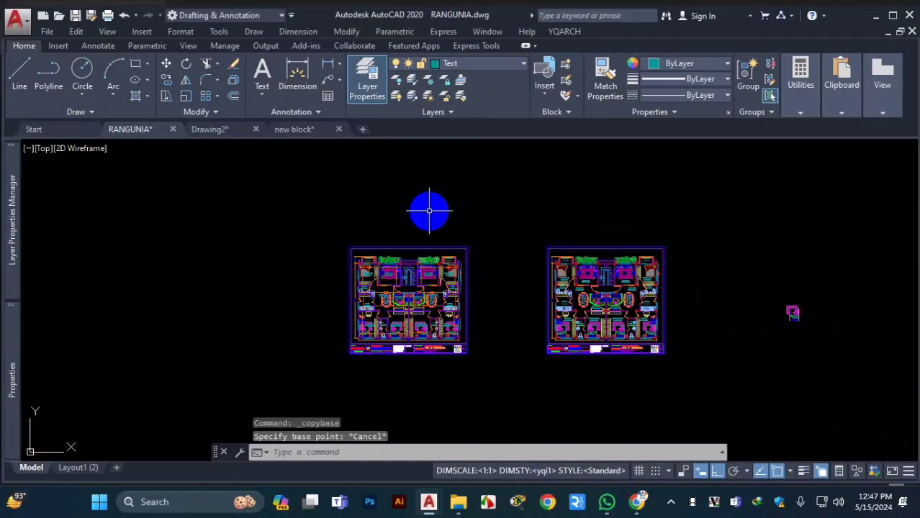
key(ctrl+c)
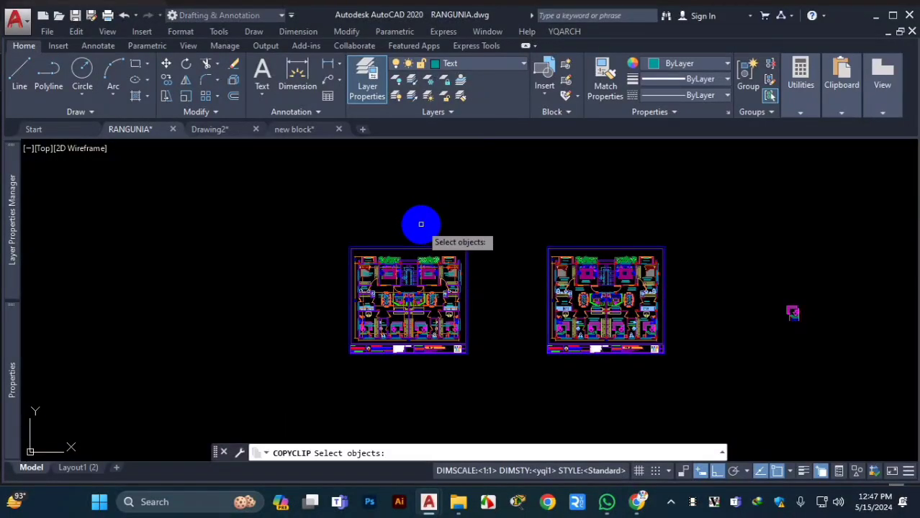
key(ctrl+1)
click(453, 213)
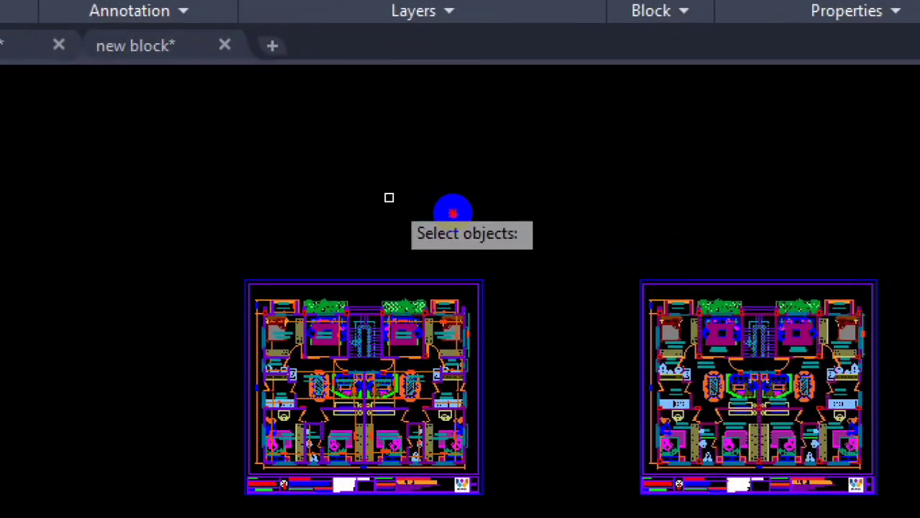
mouse_move(396, 209)
mouse_down()
mouse_move(400, 256)
mouse_move(569, 214)
mouse_move(412, 196)
mouse_up()
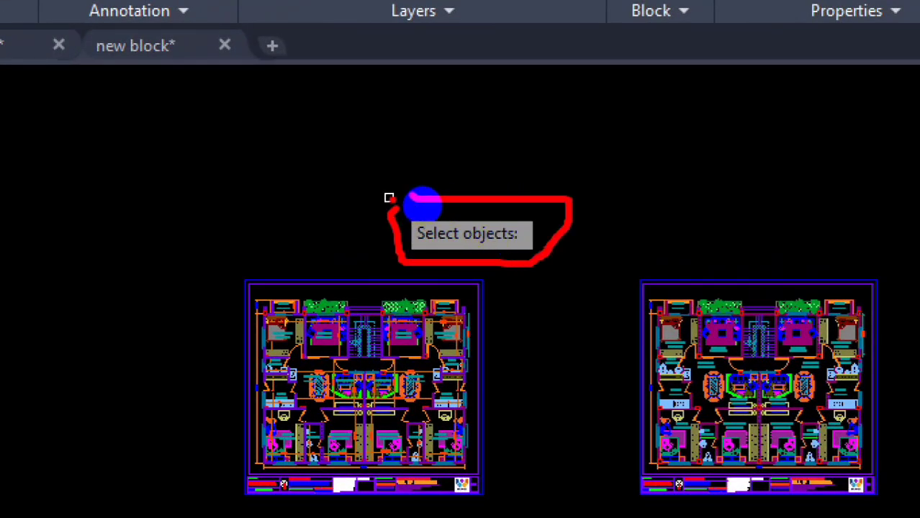
key(Escape)
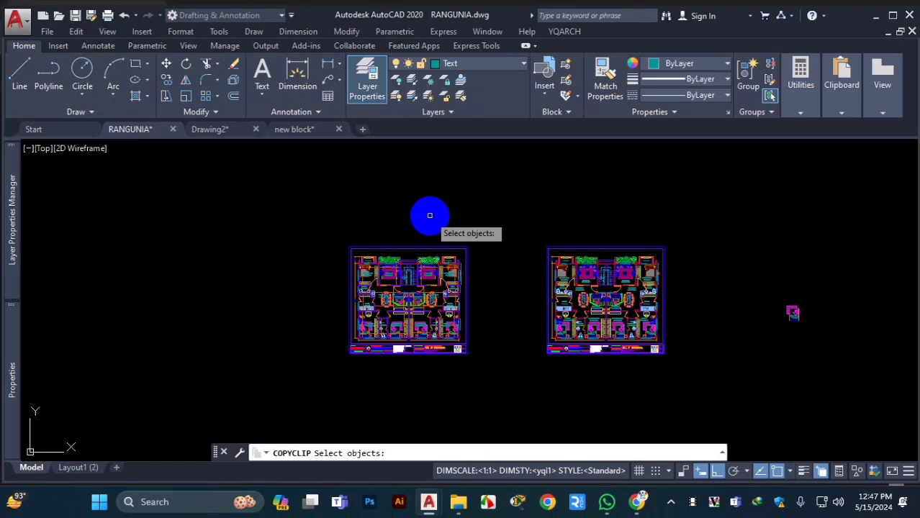
- Copy the lower-left floor plan sheet to the clipboard, using the lower-left corner of its outer frame as the base point
key(ctrl+shift+c)
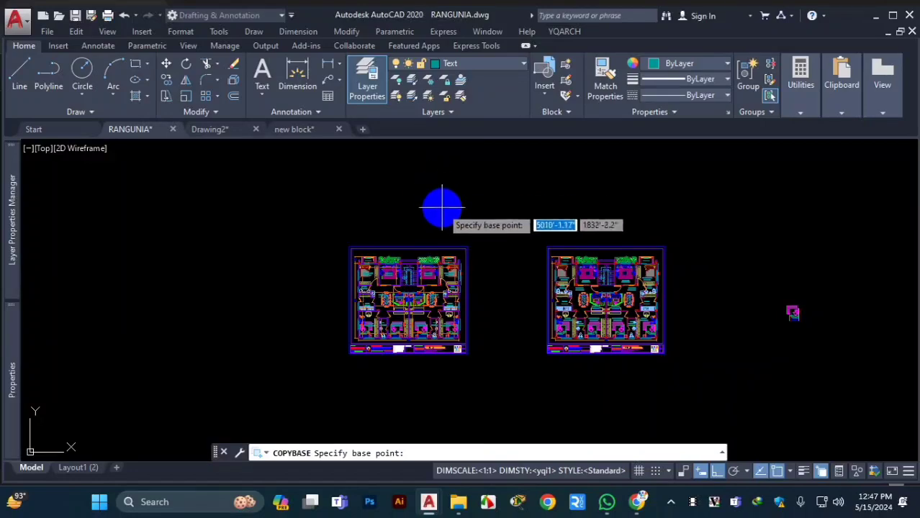
scroll(351, 360, up, 4)
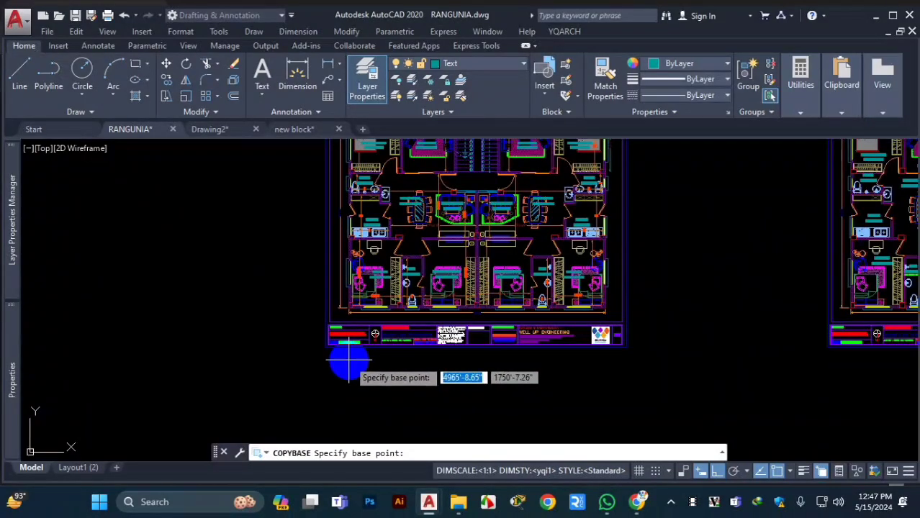
scroll(341, 360, down, 2)
scroll(337, 357, up, 6)
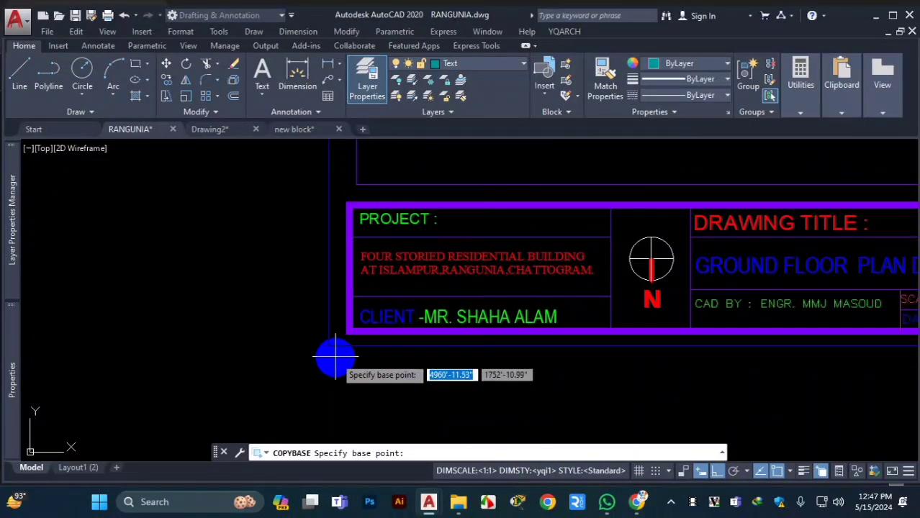
click(328, 346)
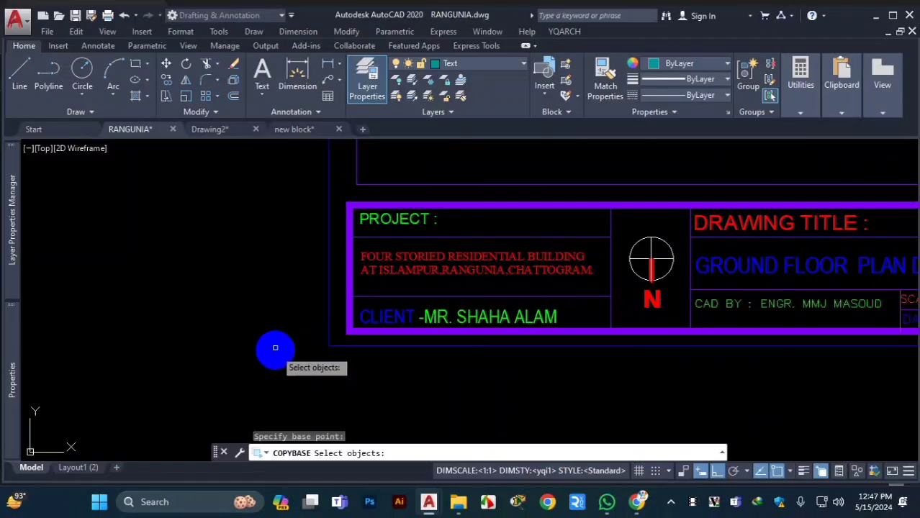
scroll(323, 354, down, 3)
scroll(329, 364, down, 3)
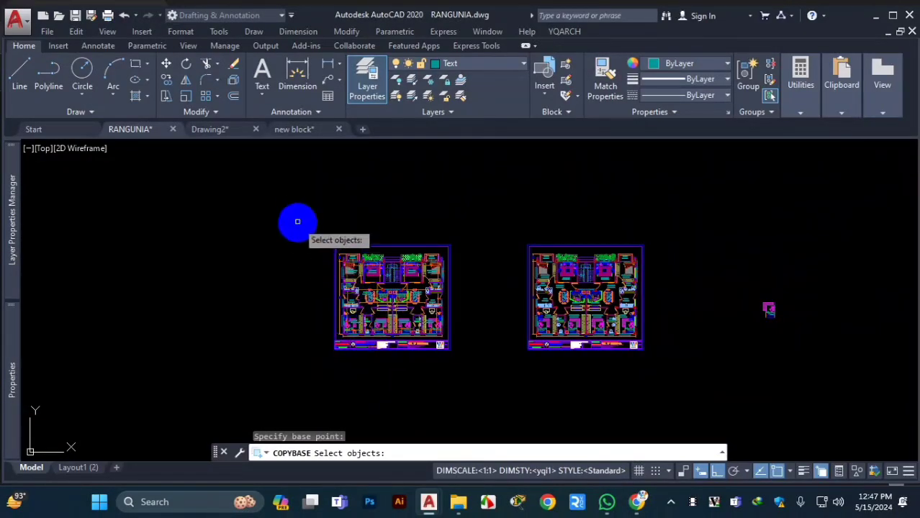
click(298, 211)
click(485, 378)
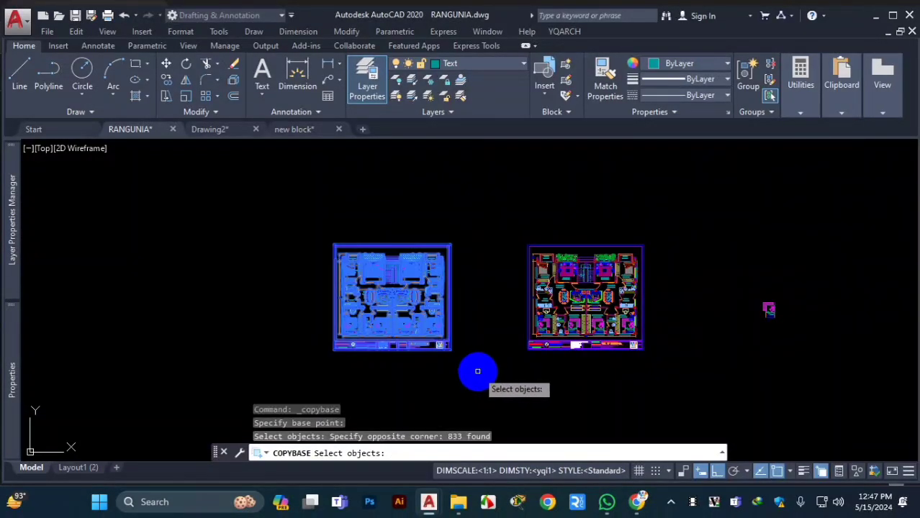
key(Return)
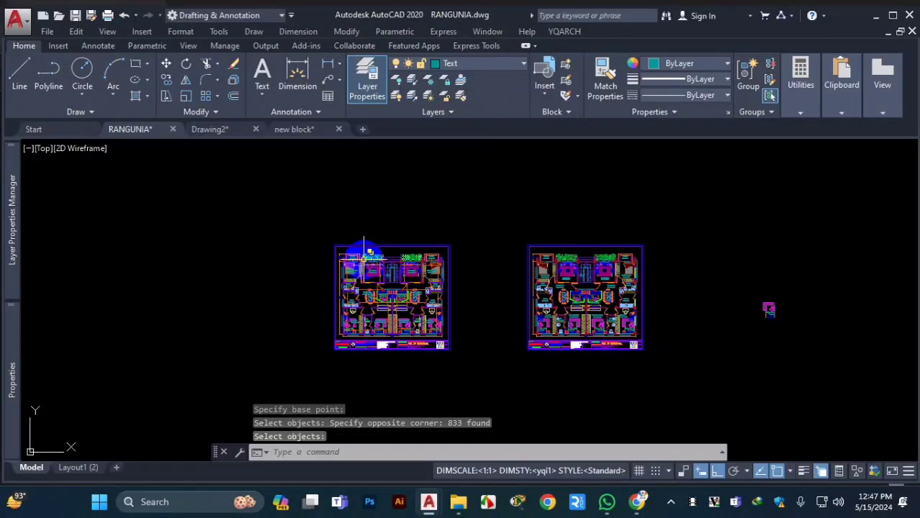
- Paste the copied floor plan sheet as ordinary objects into an empty area of Drawing2, away from the bed
scroll(246, 262, down, 4)
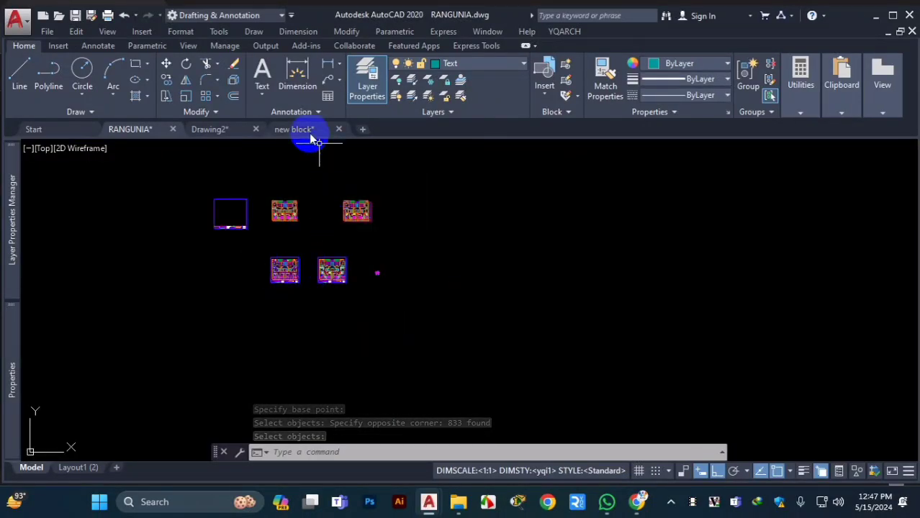
click(214, 130)
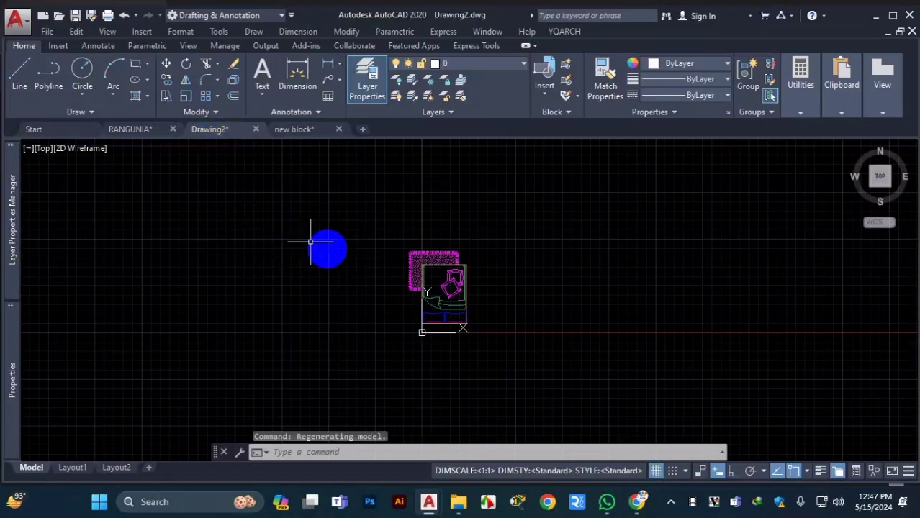
scroll(310, 241, down, 4)
scroll(343, 273, down, 2)
scroll(365, 242, down, 2)
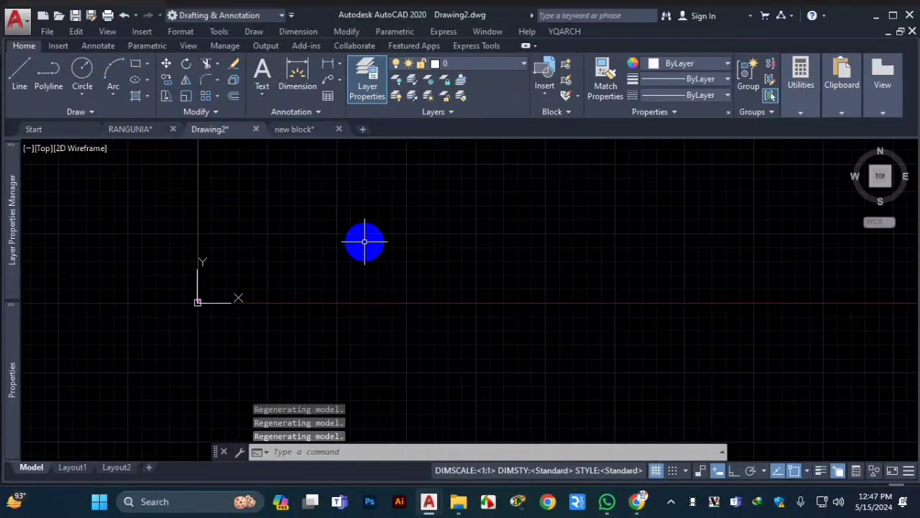
scroll(382, 247, up, 3)
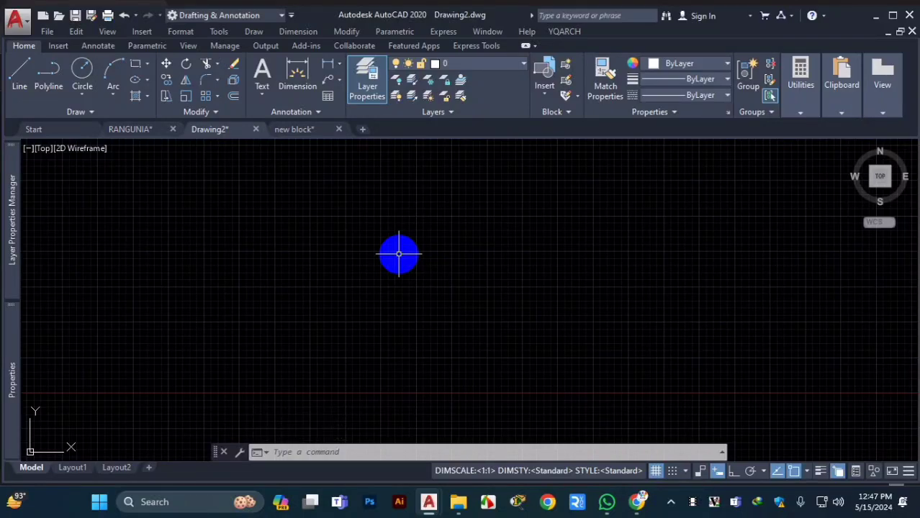
key(ctrl+v)
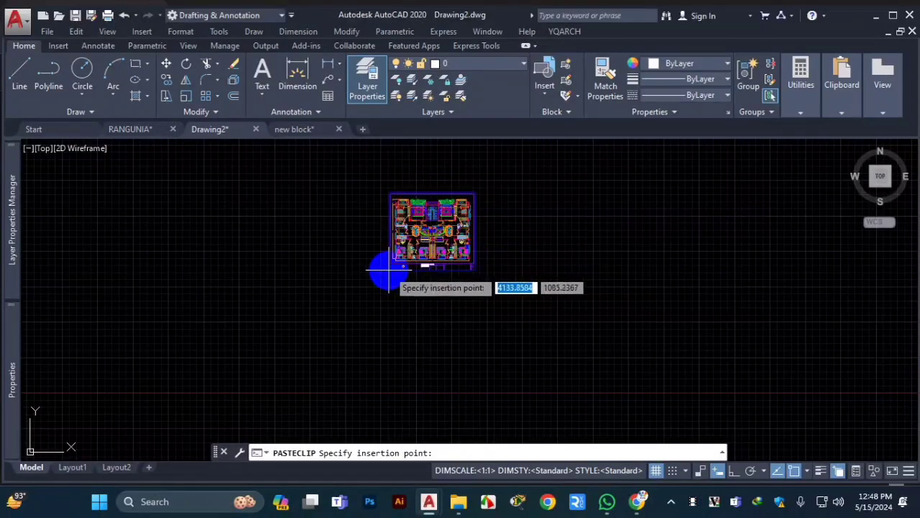
scroll(389, 272, up, 2)
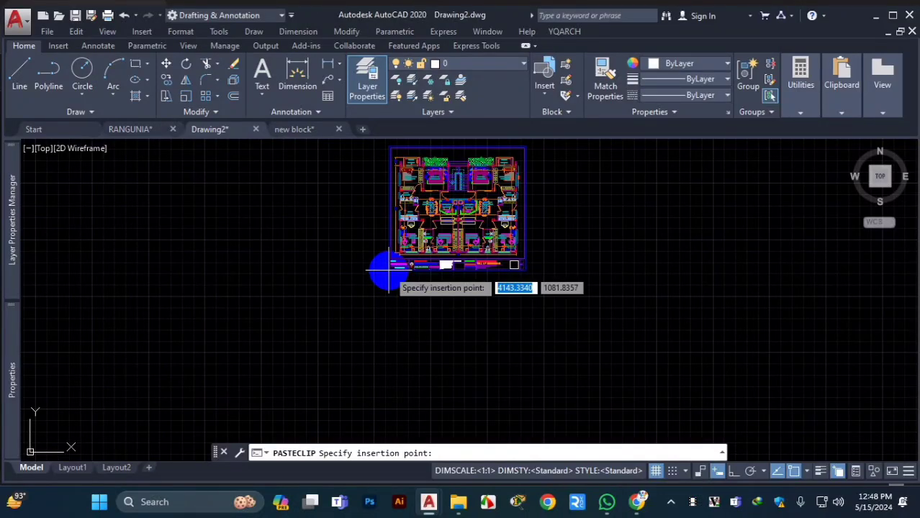
click(389, 272)
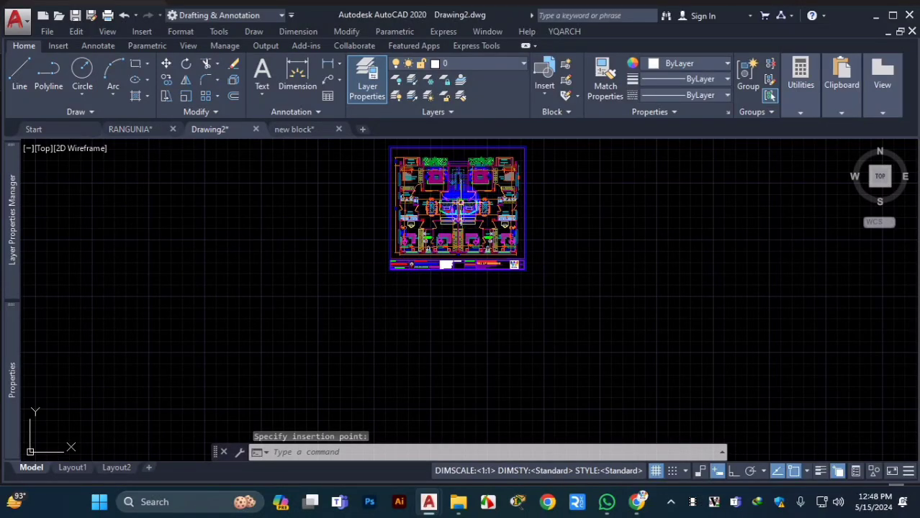
- Paste the copied floor plan sheet again as a block, placing it to the right of the first pasted sheet in Drawing2
scroll(456, 188, up, 5)
scroll(472, 243, down, 5)
scroll(472, 242, up, 5)
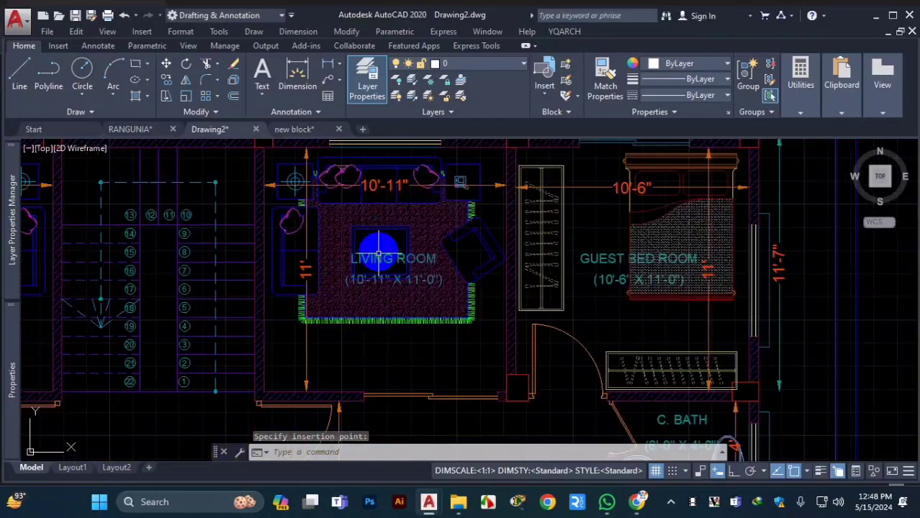
scroll(378, 253, down, 6)
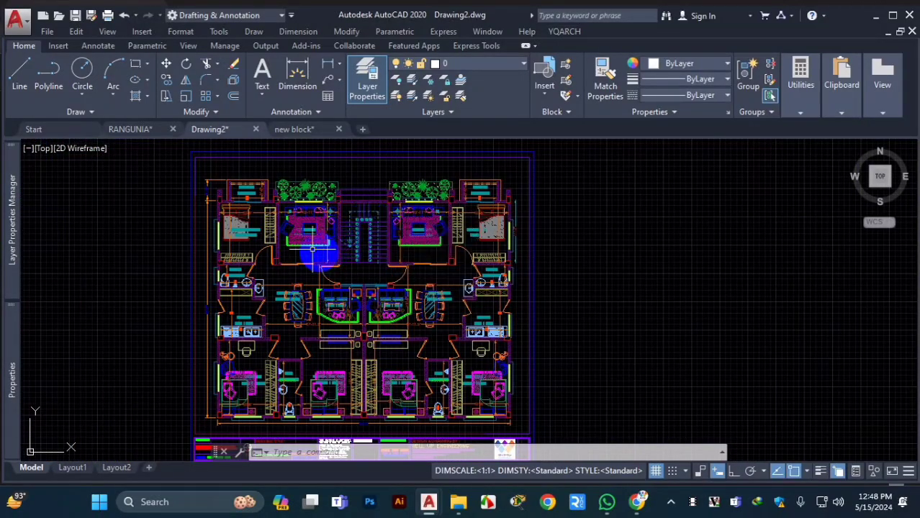
scroll(312, 252, down, 6)
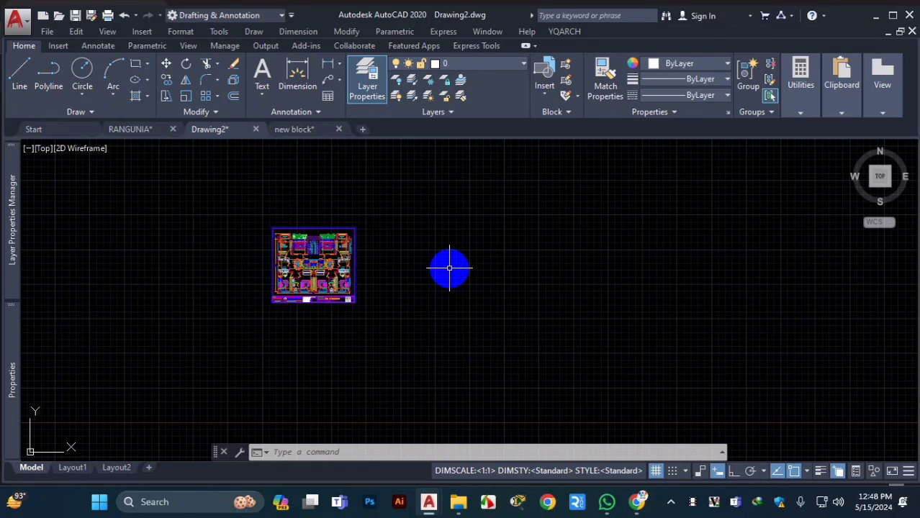
key(ctrl+shift+v)
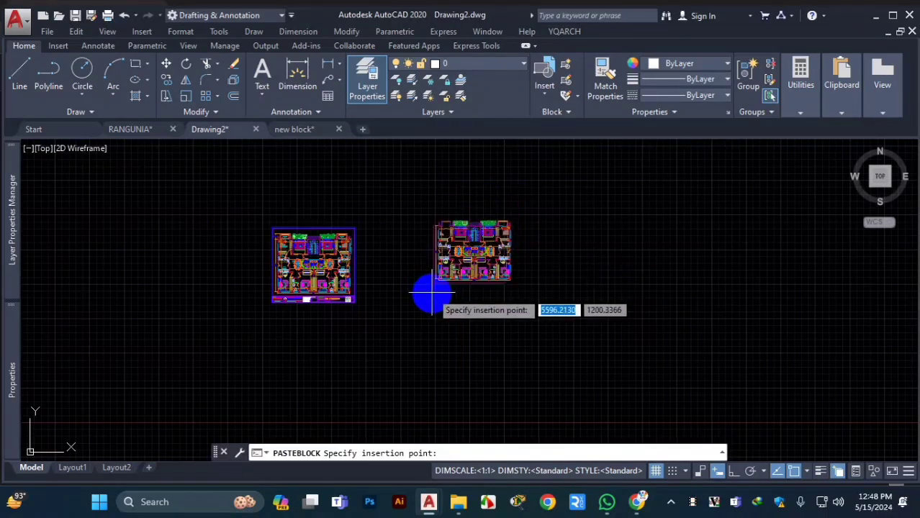
scroll(430, 294, up, 2)
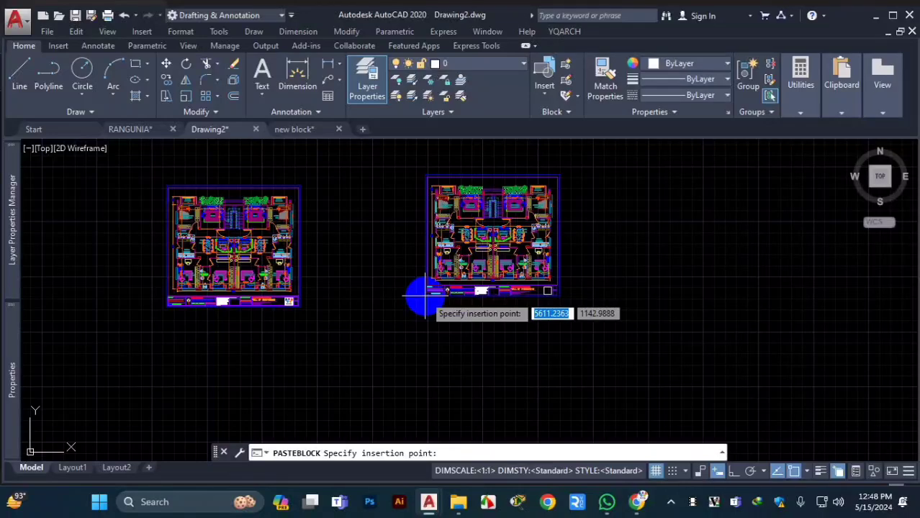
click(427, 294)
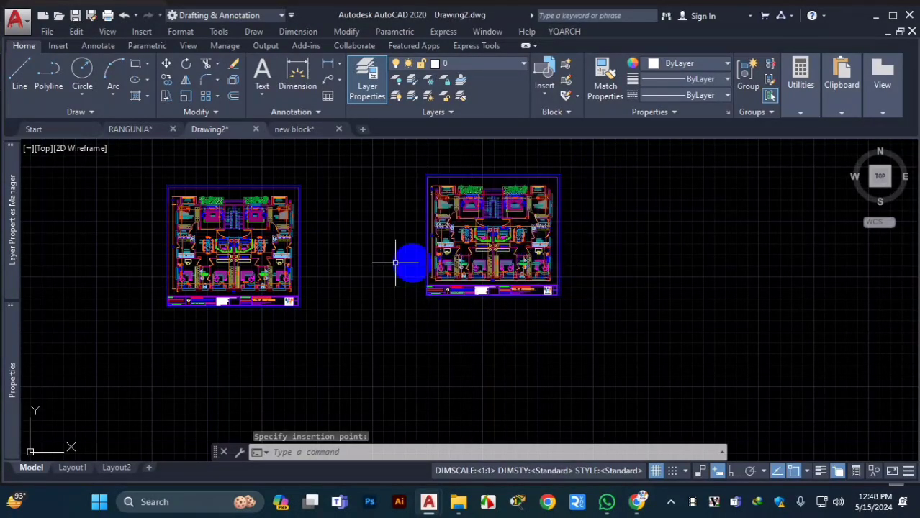
- Select a living room furniture set in the first pasted sheet and the block-pasted sheet to compare their selection behaviour, then clear the selection
scroll(258, 216, up, 3)
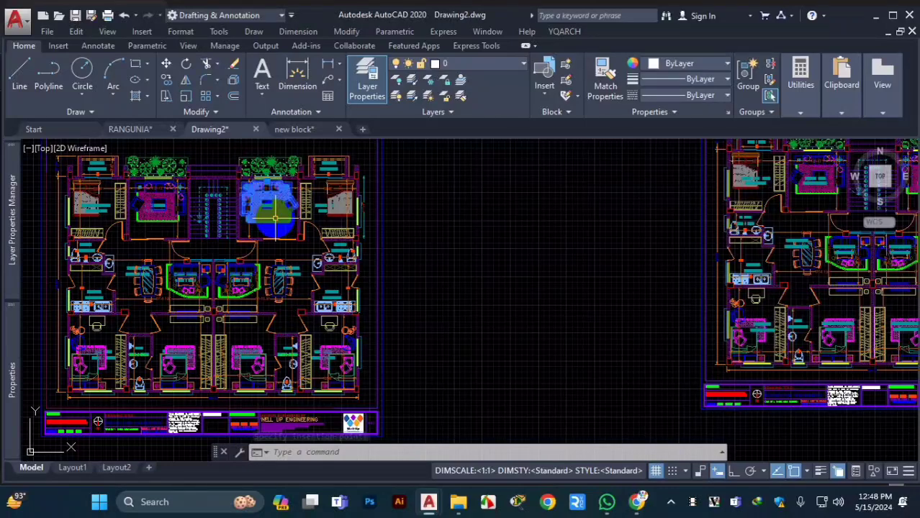
scroll(242, 236, down, 3)
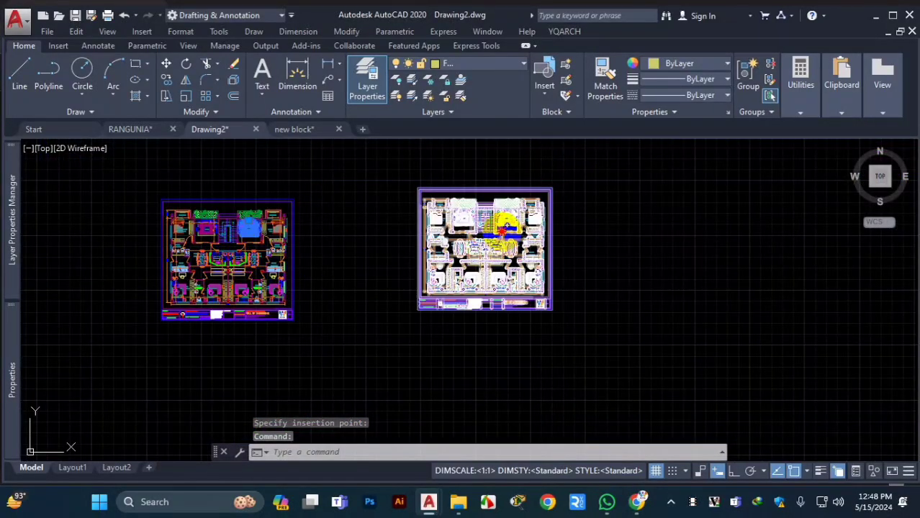
click(506, 229)
click(481, 252)
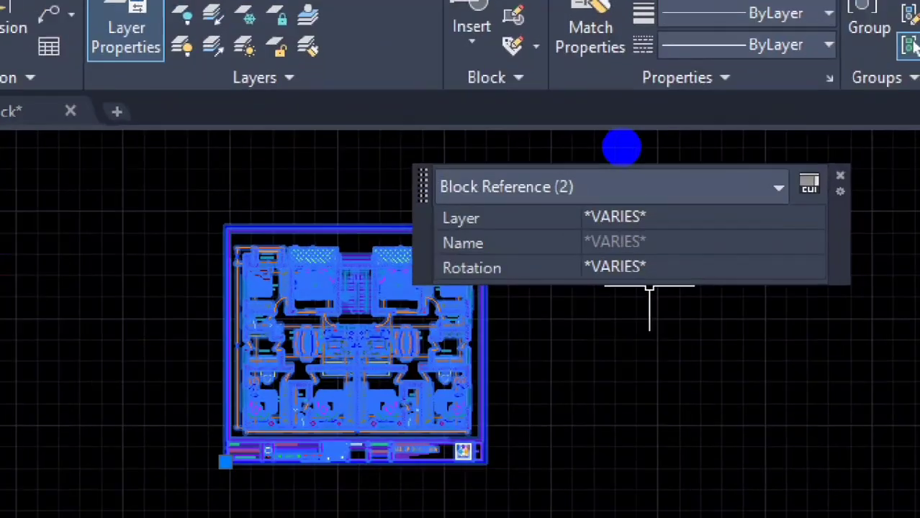
drag(462, 172, 570, 193)
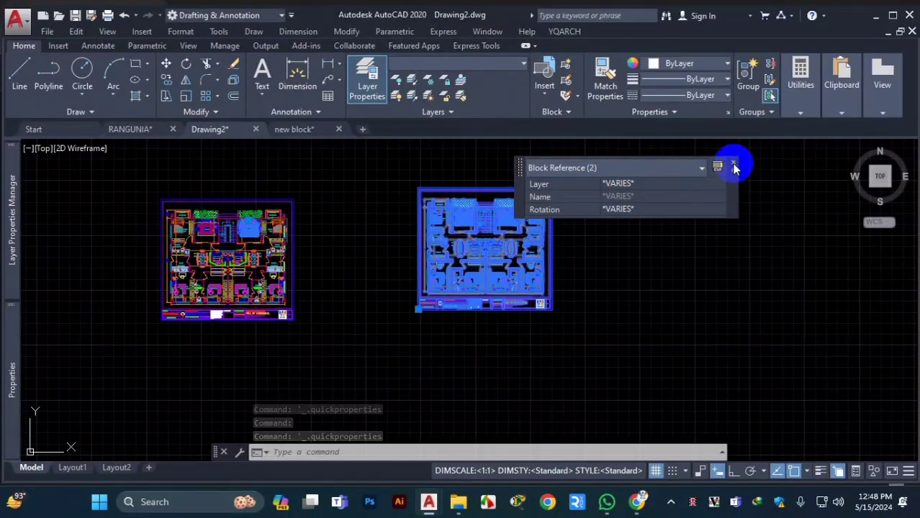
click(733, 167)
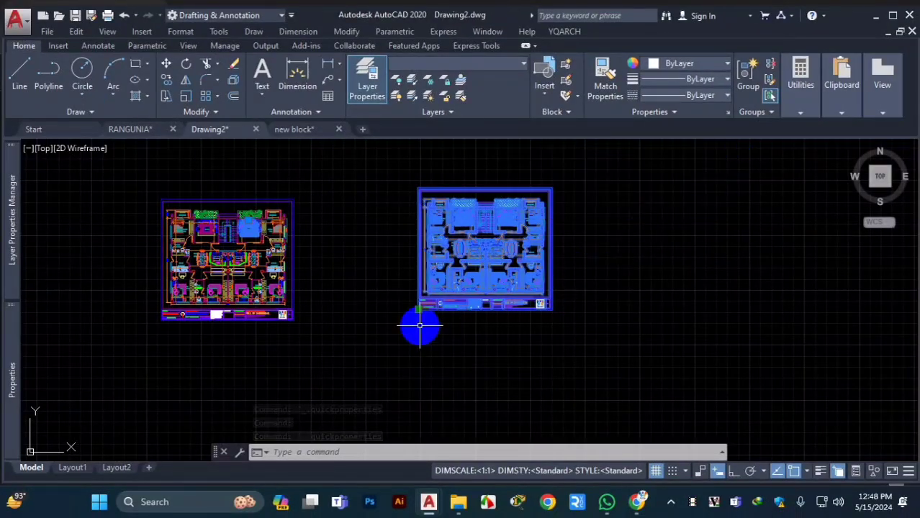
scroll(483, 328, down, 5)
scroll(494, 314, up, 3)
scroll(446, 278, up, 2)
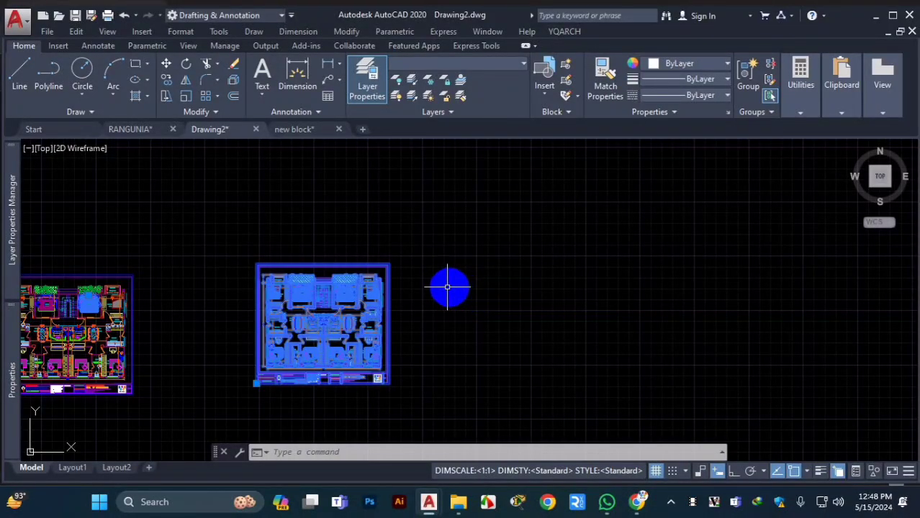
scroll(450, 283, down, 3)
key(Escape)
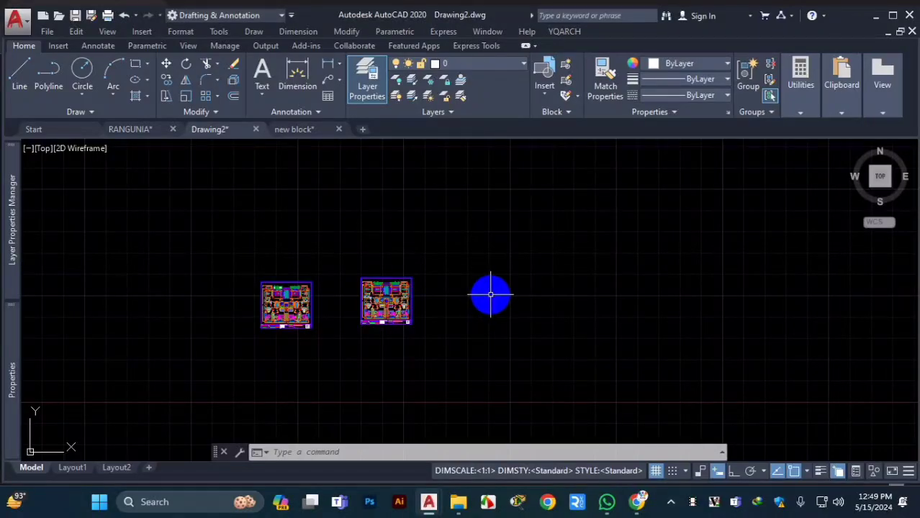
- Examine the object-pasted and block-pasted floor plan sheets in Drawing2 at different zoom levels to compare them
scroll(479, 293, down, 2)
scroll(462, 296, up, 4)
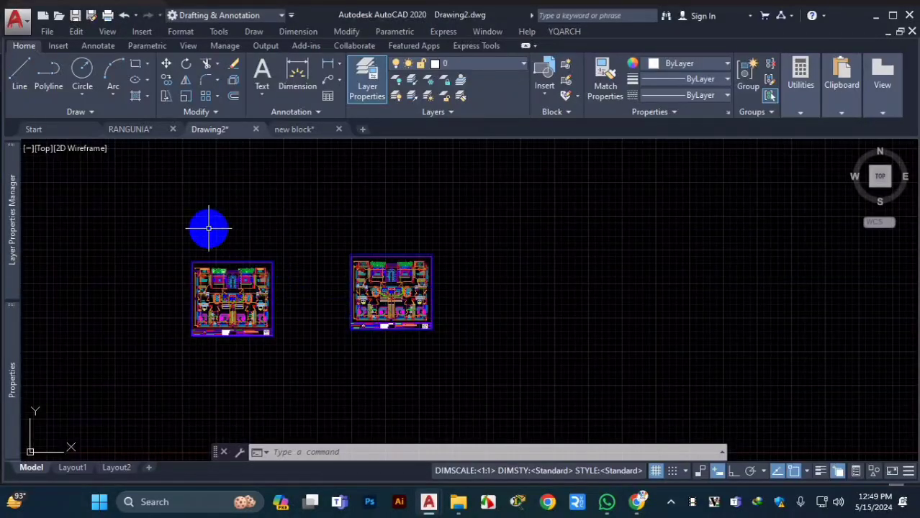
scroll(220, 291, up, 10)
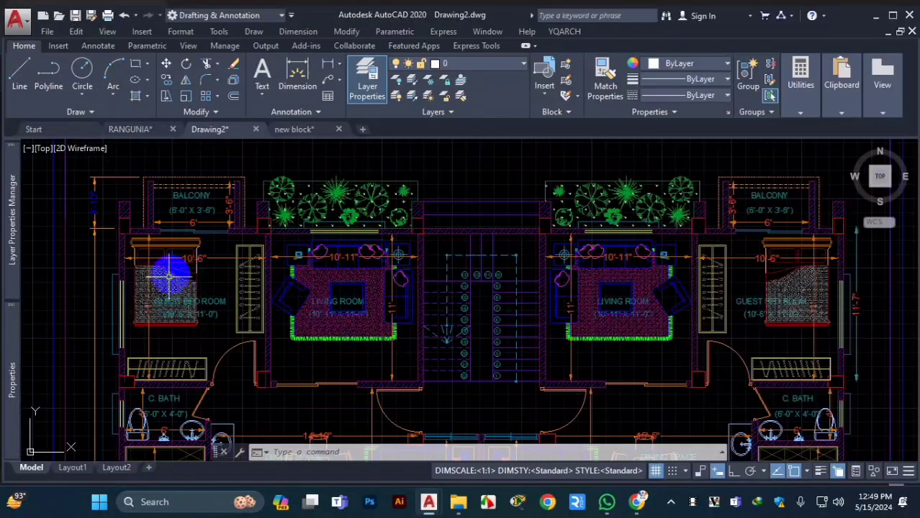
scroll(169, 323, down, 5)
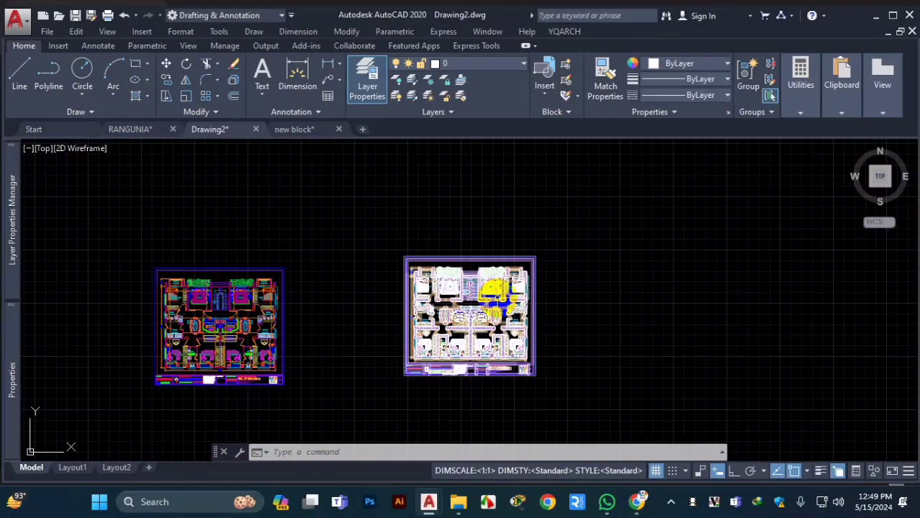
scroll(495, 291, up, 8)
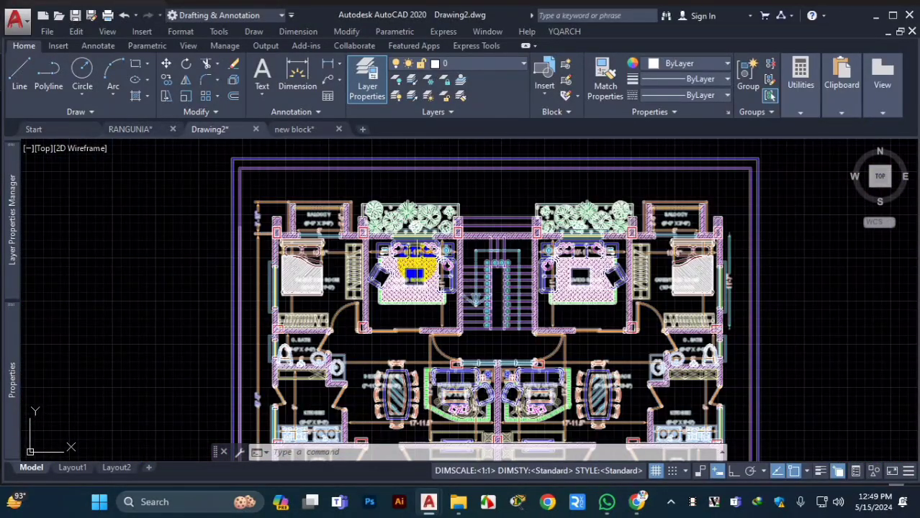
scroll(418, 255, down, 6)
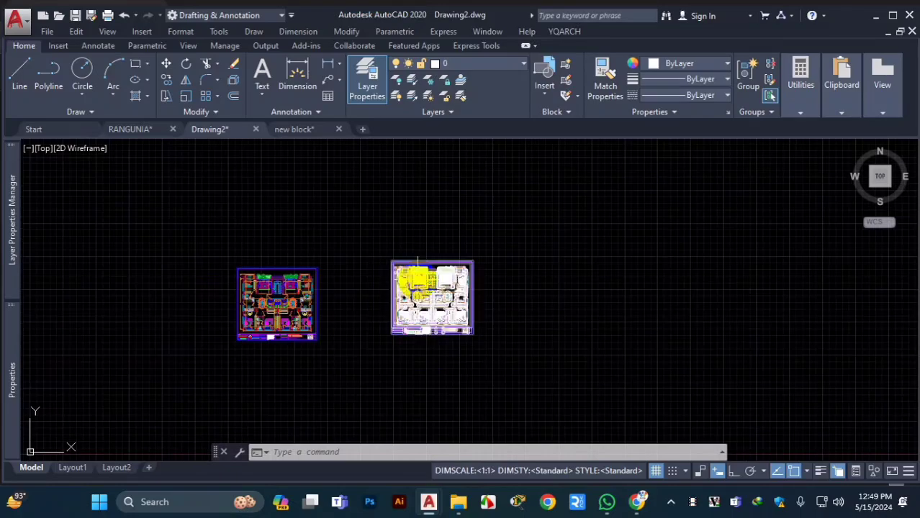
scroll(418, 259, up, 5)
scroll(403, 266, down, 5)
scroll(396, 271, up, 5)
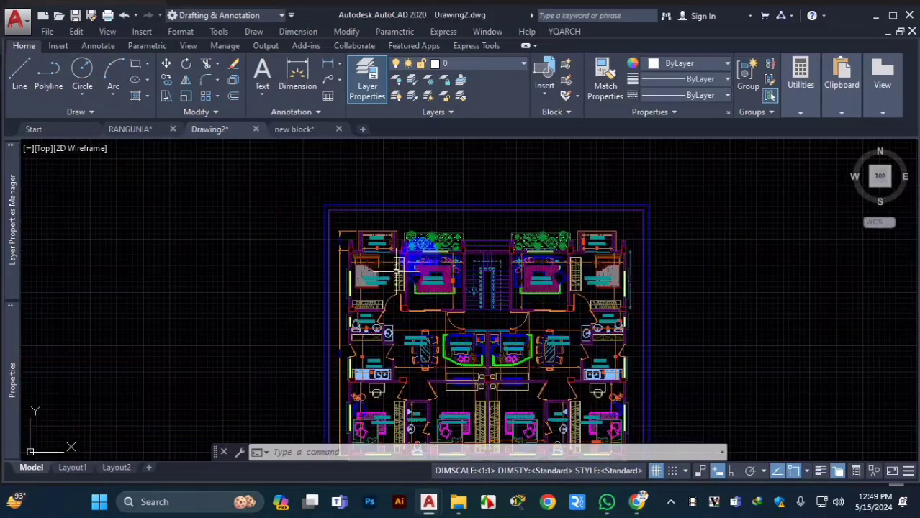
scroll(388, 270, down, 3)
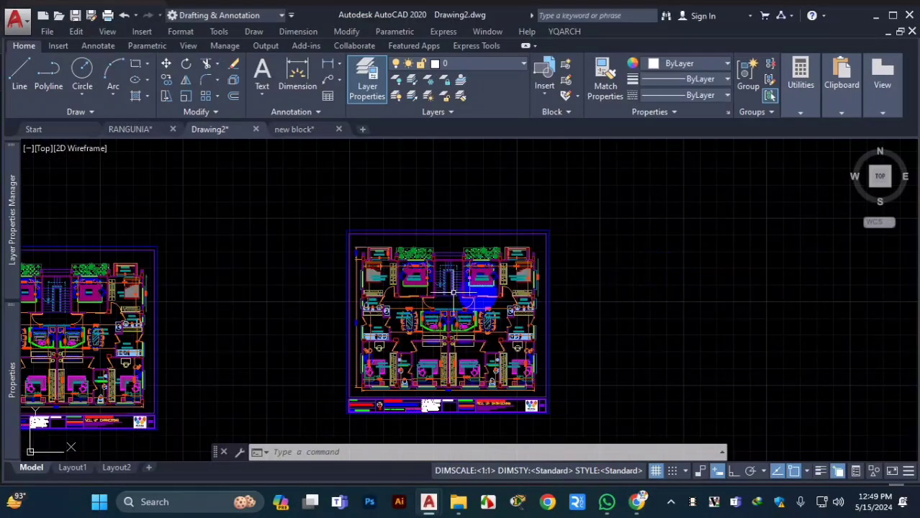
scroll(410, 267, down, 6)
scroll(443, 245, up, 4)
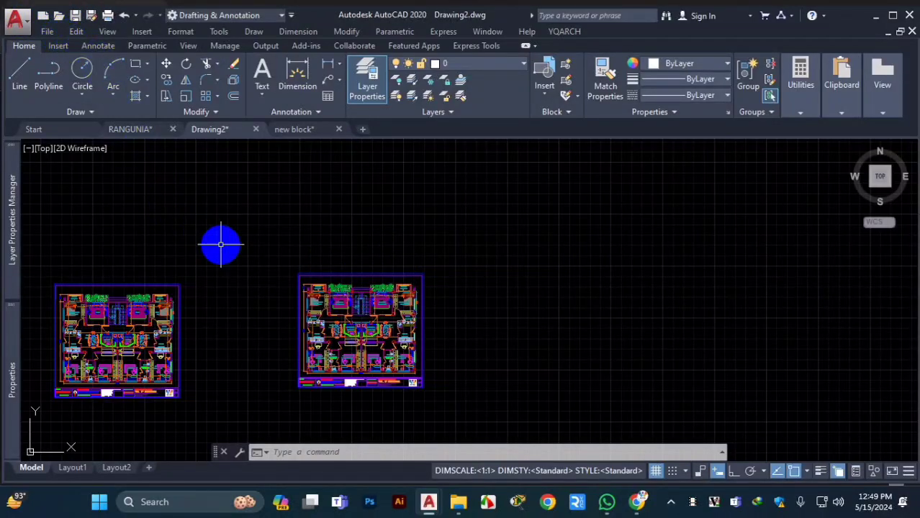
scroll(306, 239, down, 3)
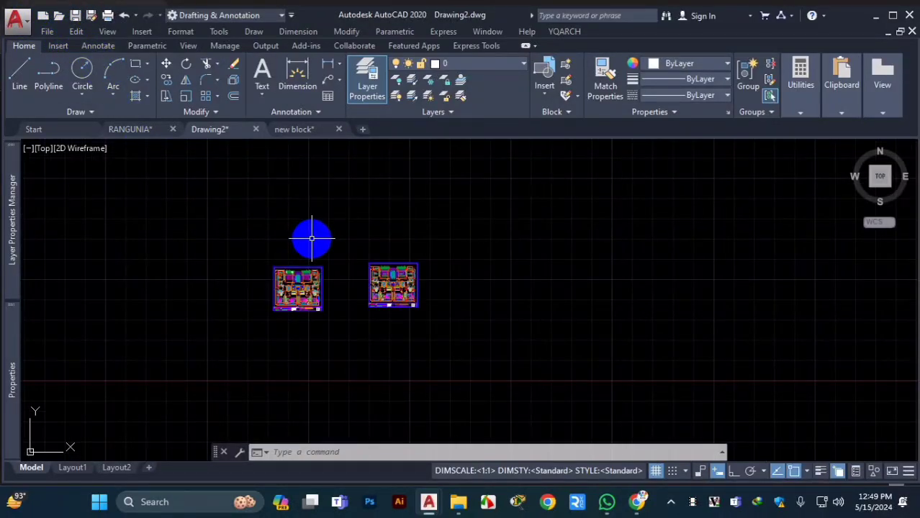
drag(318, 228, 297, 289)
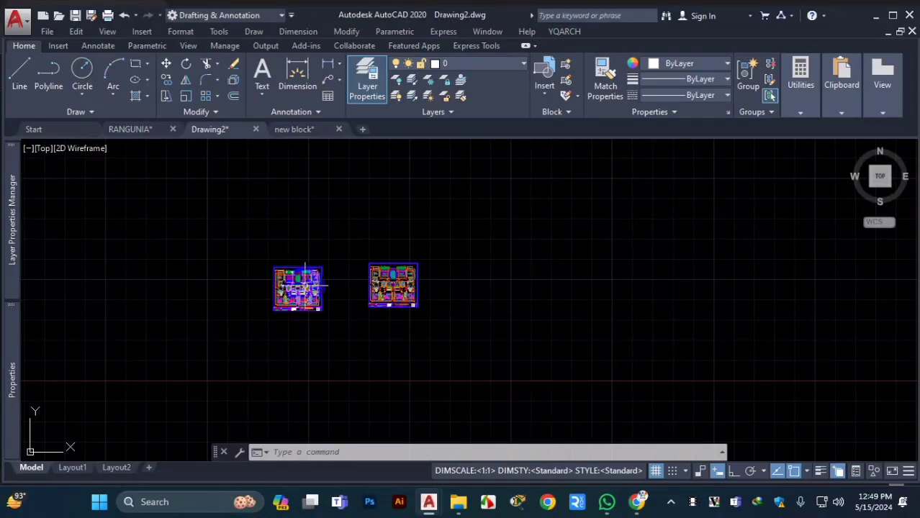
scroll(318, 258, up, 2)
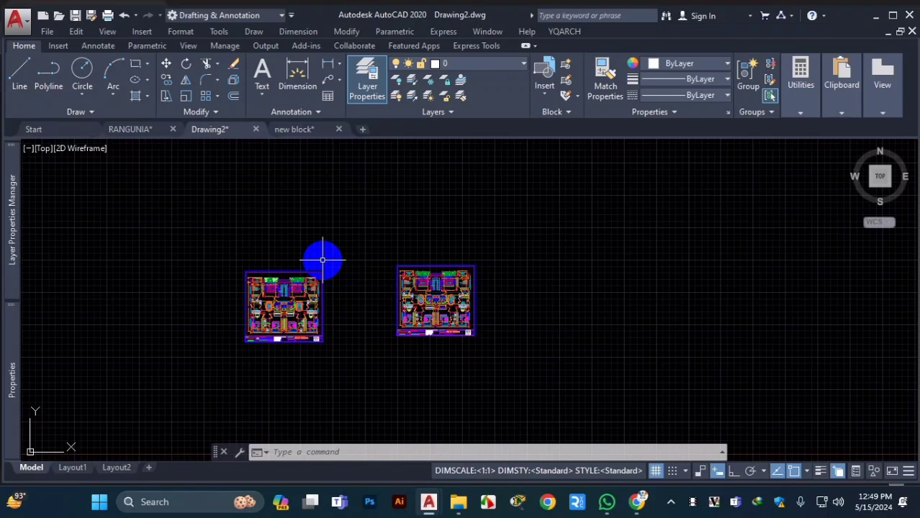
- Switch to the RANGUNIA drawing and paste the copied floor plan sheet as a block in the empty area beyond the standalone bed
click(126, 129)
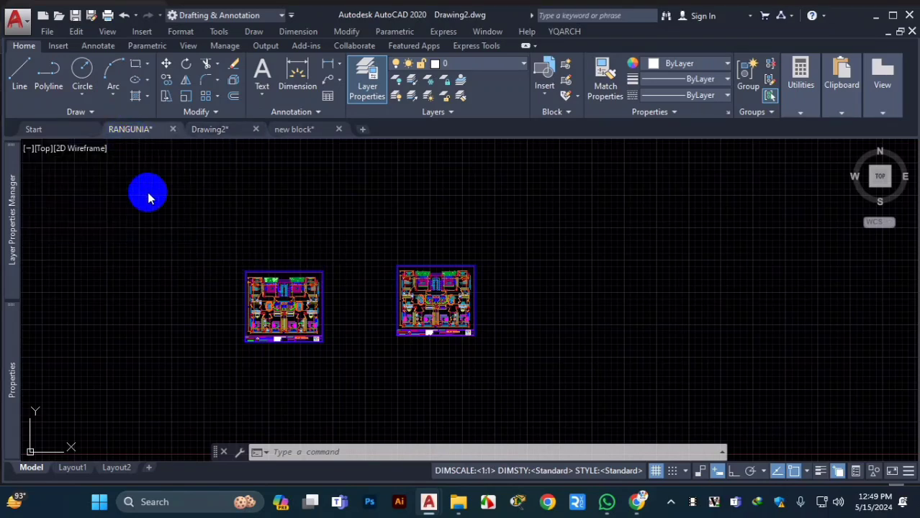
scroll(364, 273, up, 4)
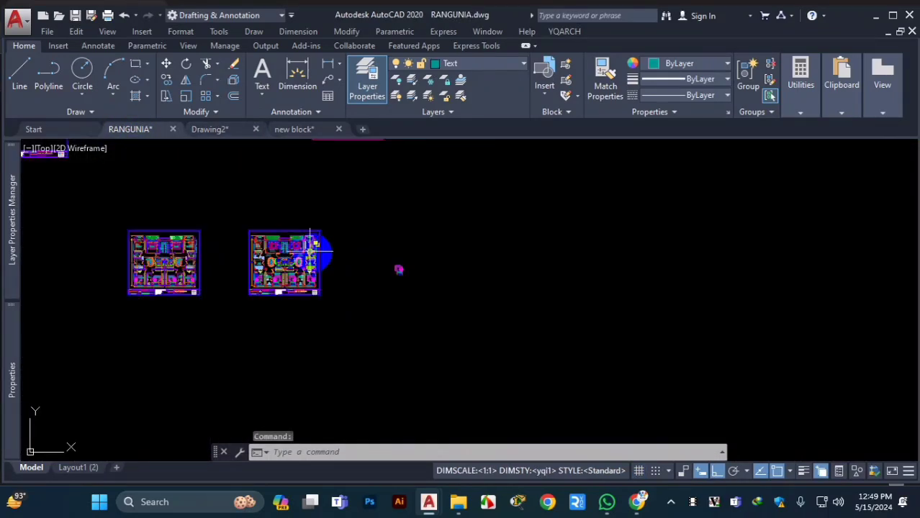
scroll(267, 242, up, 2)
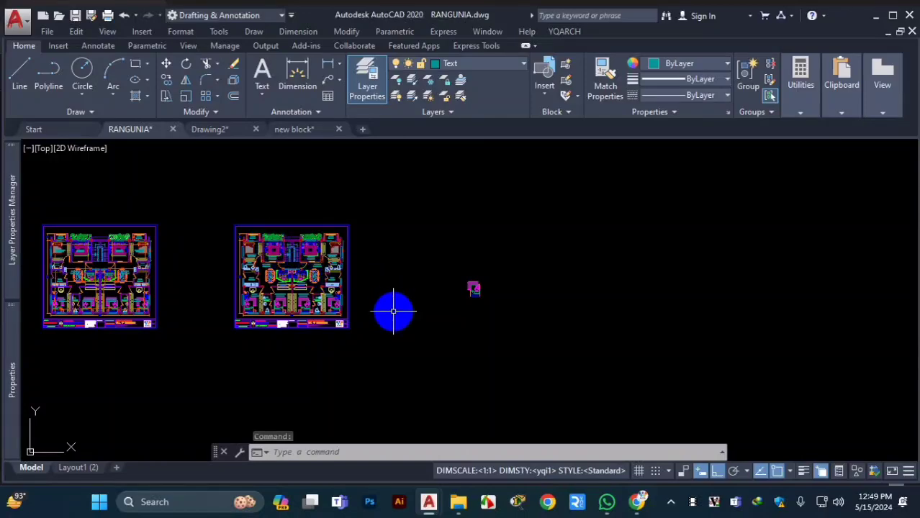
key(ctrl+shift+v)
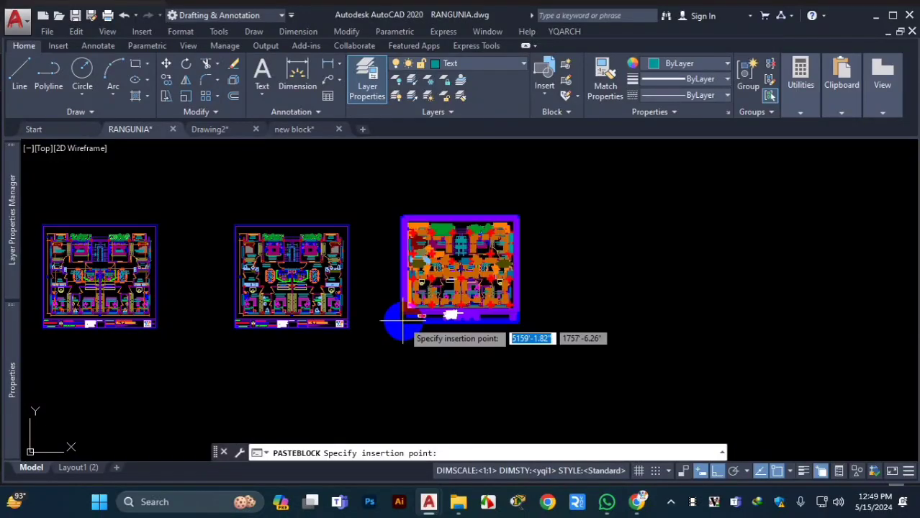
scroll(655, 241, up, 2)
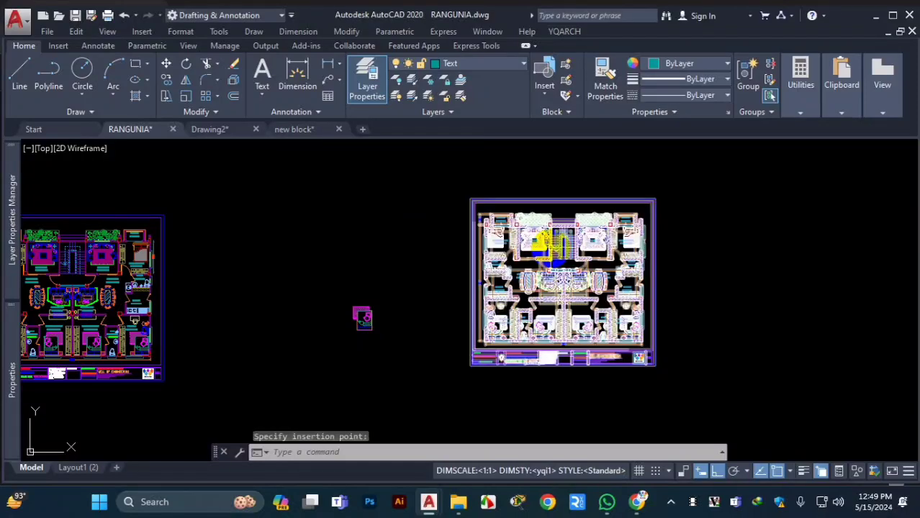
click(419, 326)
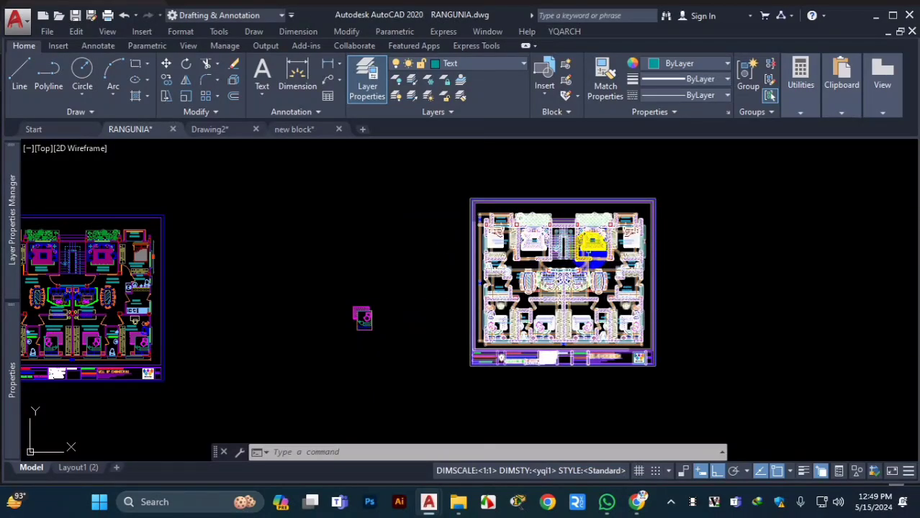
- Explode the standalone bed block between the floor plan sheets in RANGUNIA
scroll(569, 277, down, 2)
scroll(453, 309, up, 4)
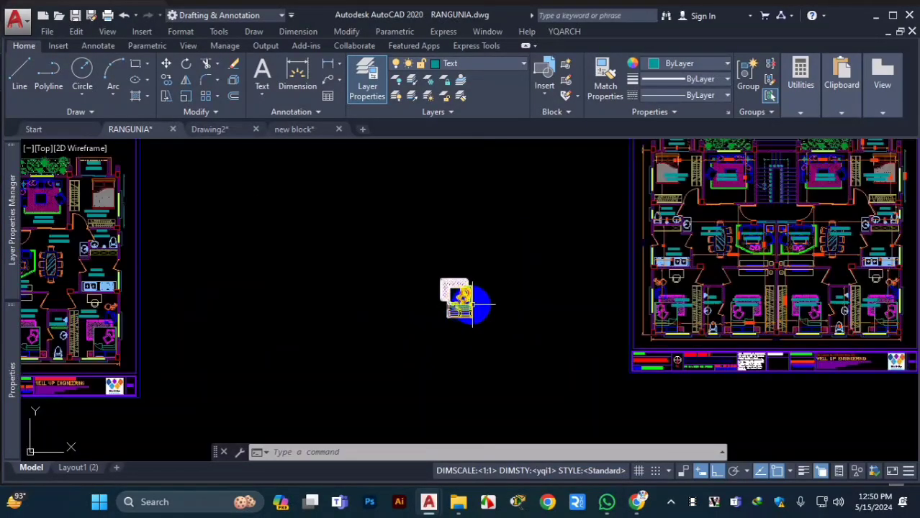
scroll(466, 302, up, 2)
click(533, 237)
click(368, 385)
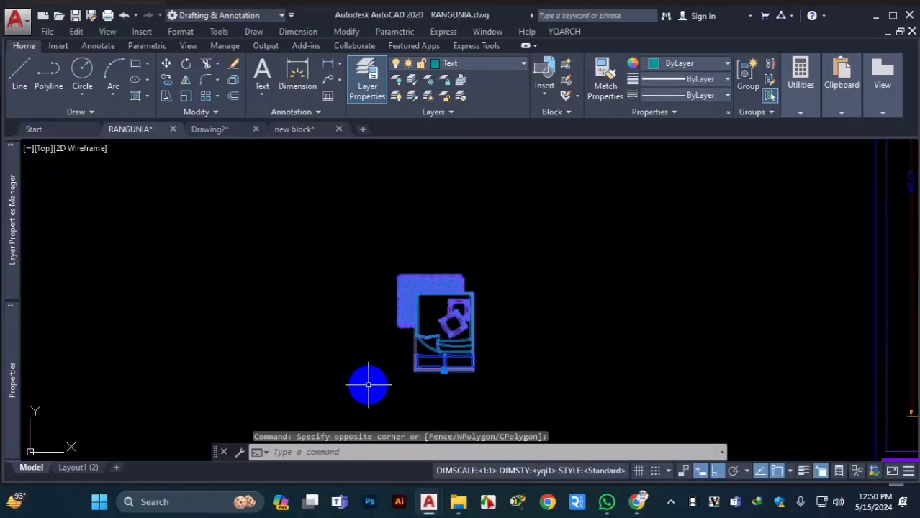
text(x)
key(Return)
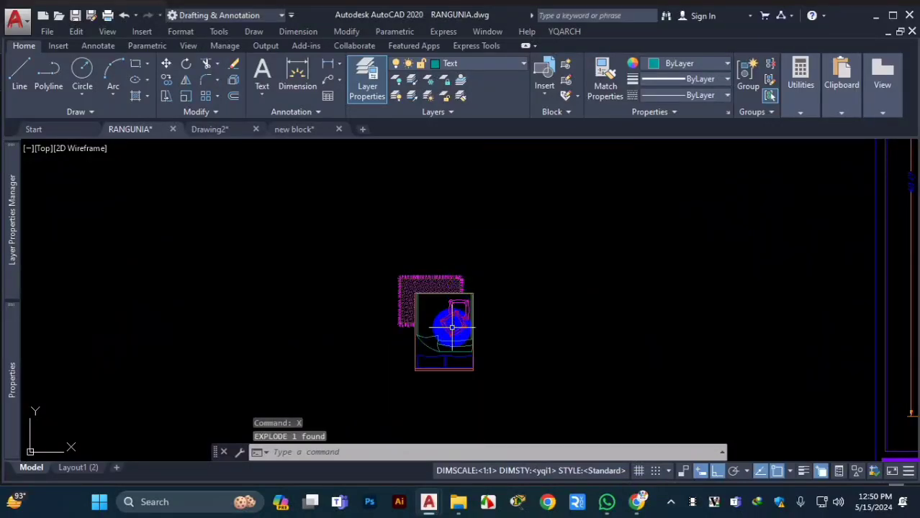
- Copy all objects of the exploded bed, including its rug and pillows, to the clipboard
scroll(442, 311, down, 2)
scroll(474, 313, up, 2)
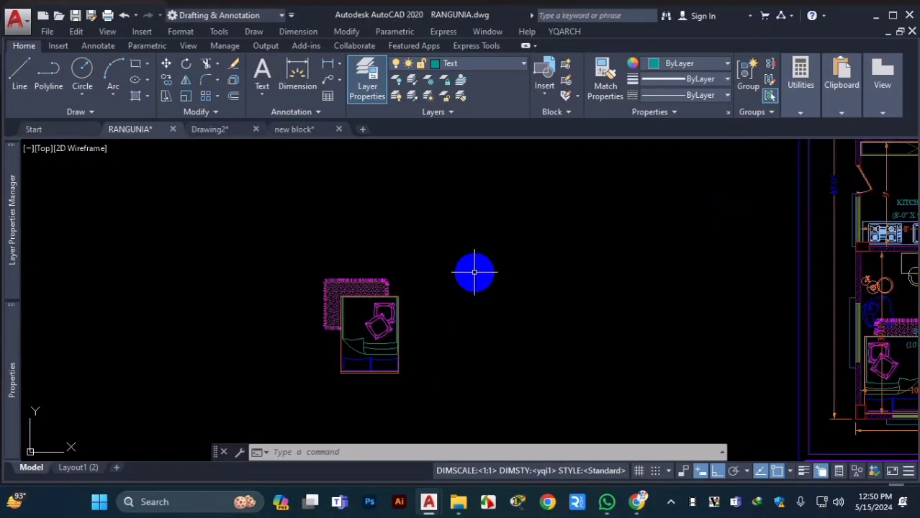
key(ctrl+c)
click(458, 231)
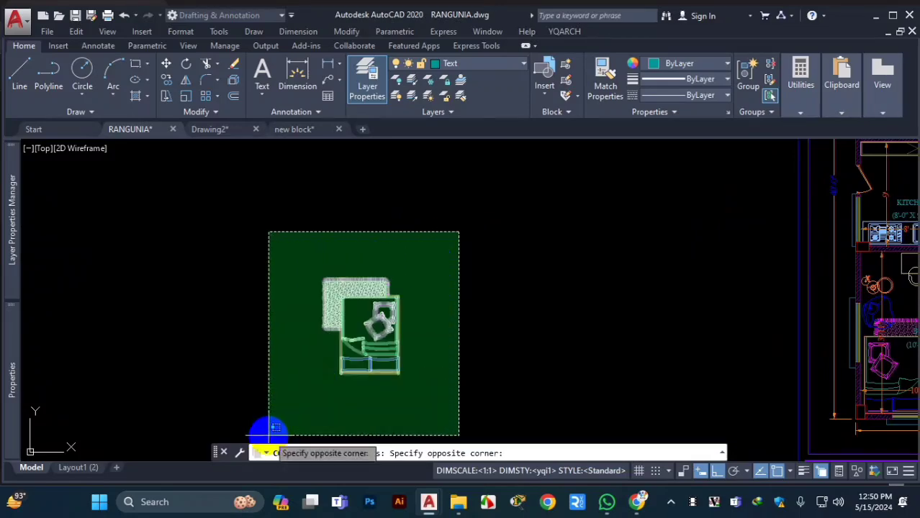
click(306, 396)
key(Return)
scroll(312, 395, down, 2)
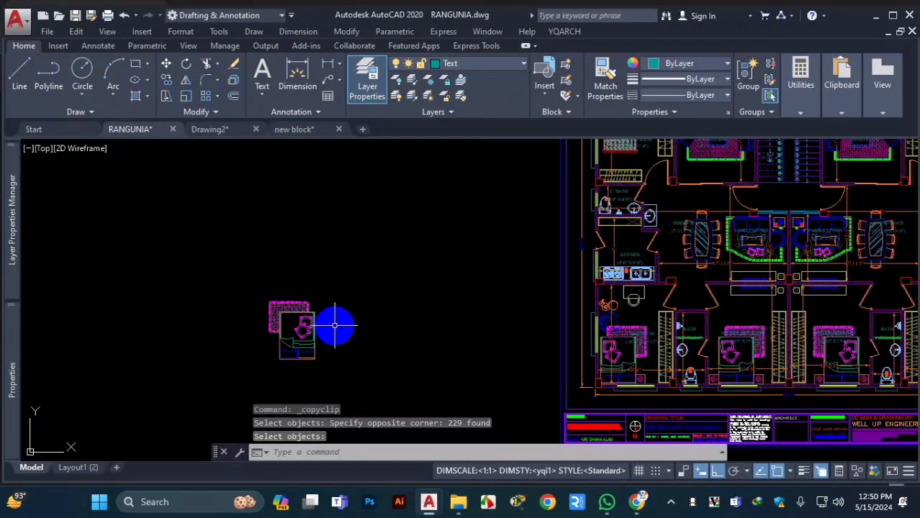
- Paste the copied bed objects as a block in the empty space just above the exploded bed
key(ctrl+shift+v)
scroll(317, 309, down, 5)
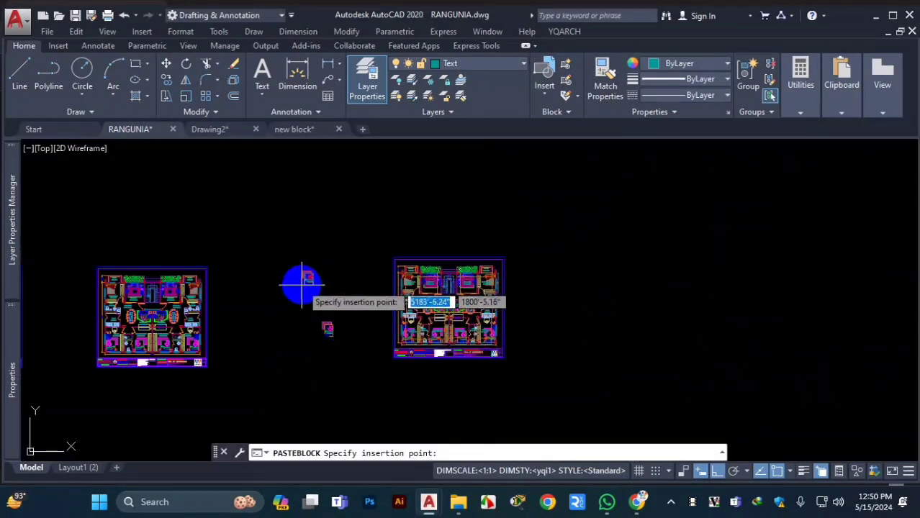
scroll(328, 308, up, 4)
scroll(389, 331, down, 2)
scroll(369, 382, down, 2)
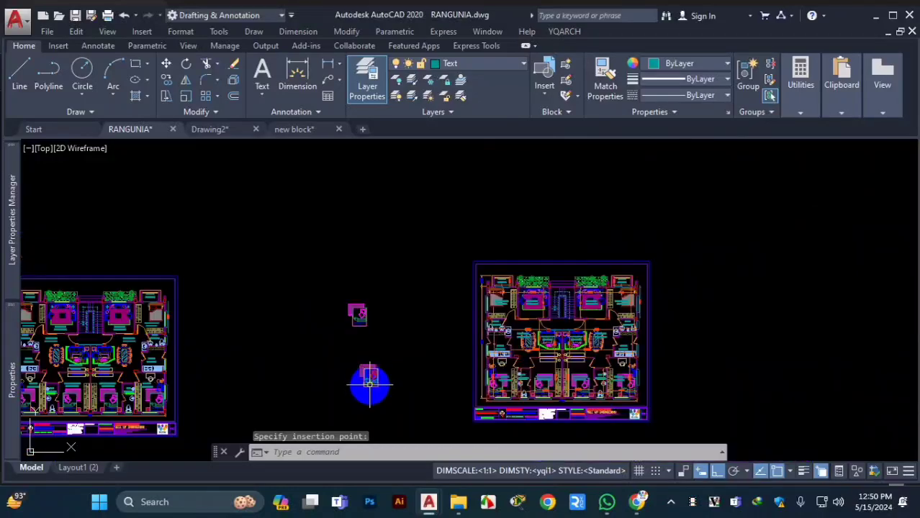
scroll(375, 359, up, 5)
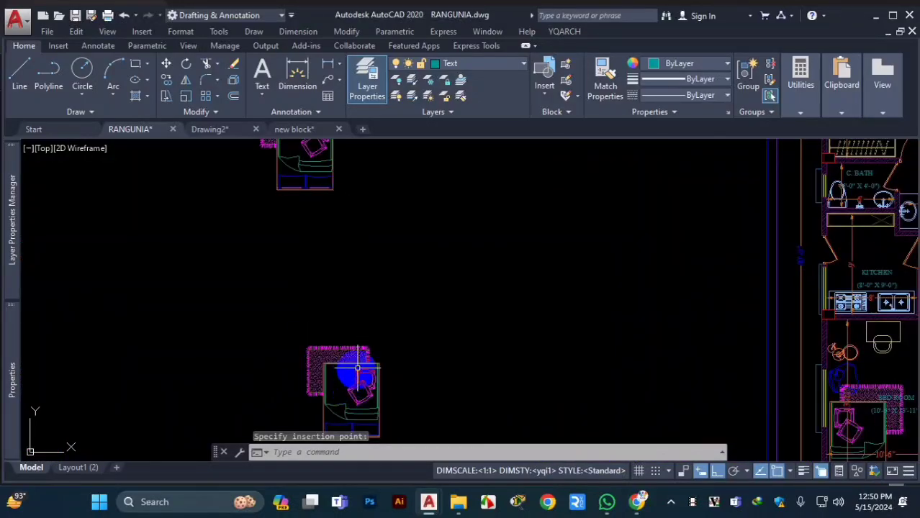
- Open the block definition selection for the pasted upper bed to check its block name and preview, then close it without editing
scroll(349, 288, down, 5)
scroll(333, 295, up, 2)
click(332, 292)
double_click(338, 287)
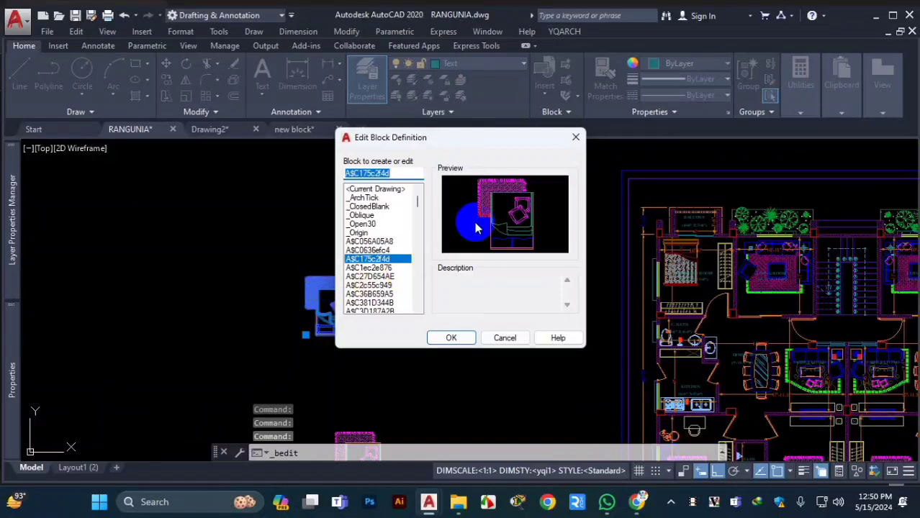
click(577, 138)
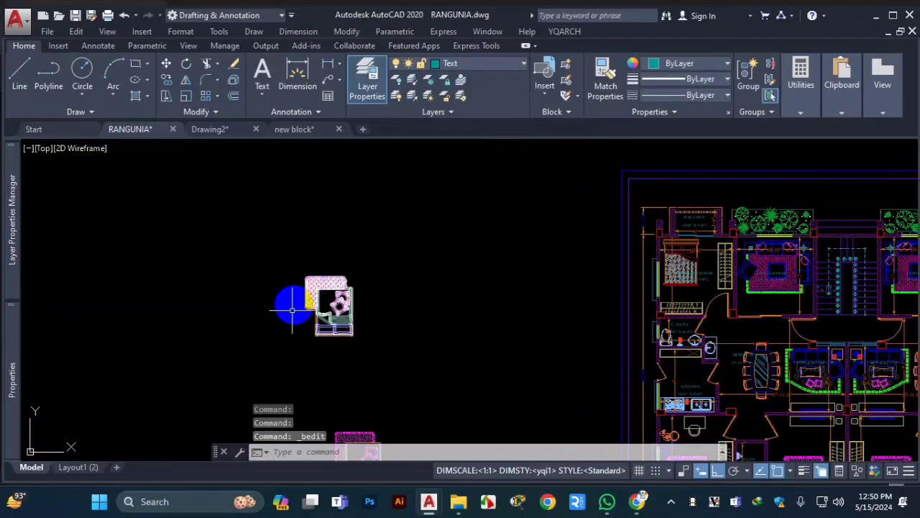
- Compare the exploded lower bed with the block-pasted bed above it
scroll(339, 284, down, 1)
scroll(352, 392, up, 3)
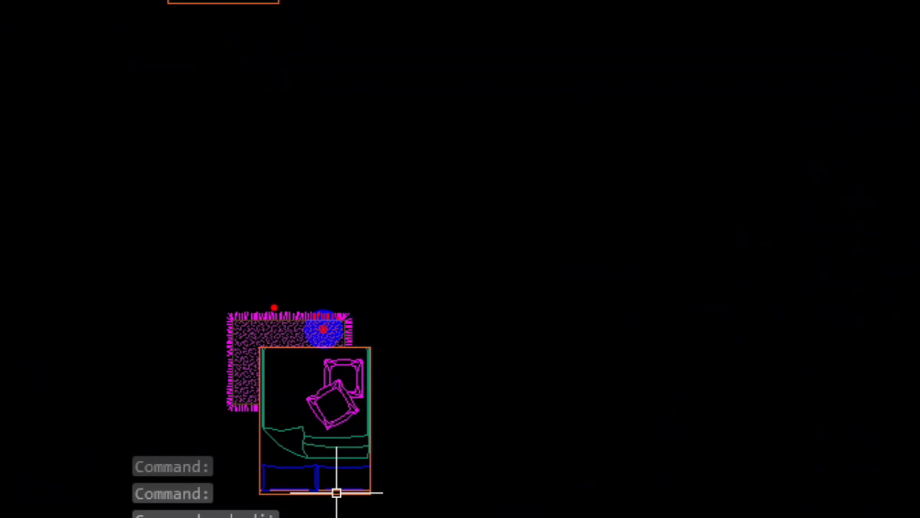
mouse_move(274, 308)
mouse_down()
mouse_move(428, 272)
mouse_move(410, 252)
mouse_move(205, 399)
mouse_up()
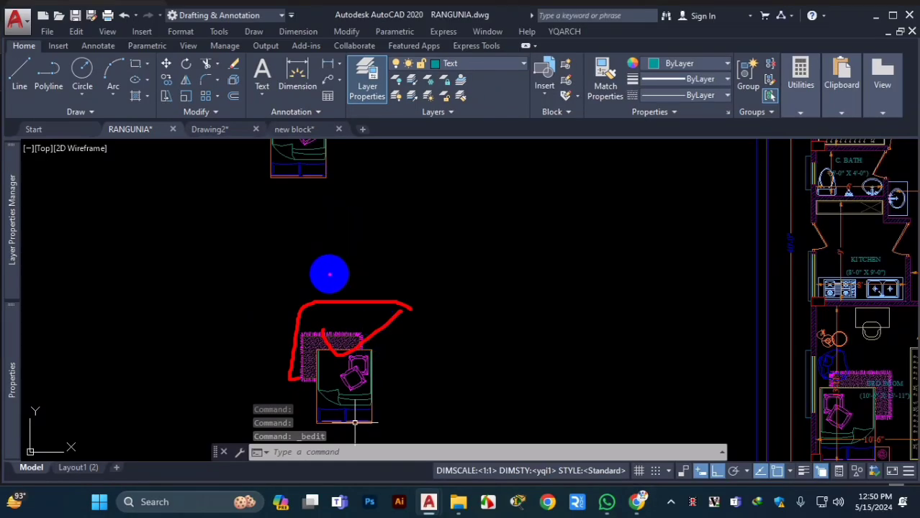
key(Escape)
scroll(329, 271, down, 4)
scroll(332, 227, up, 4)
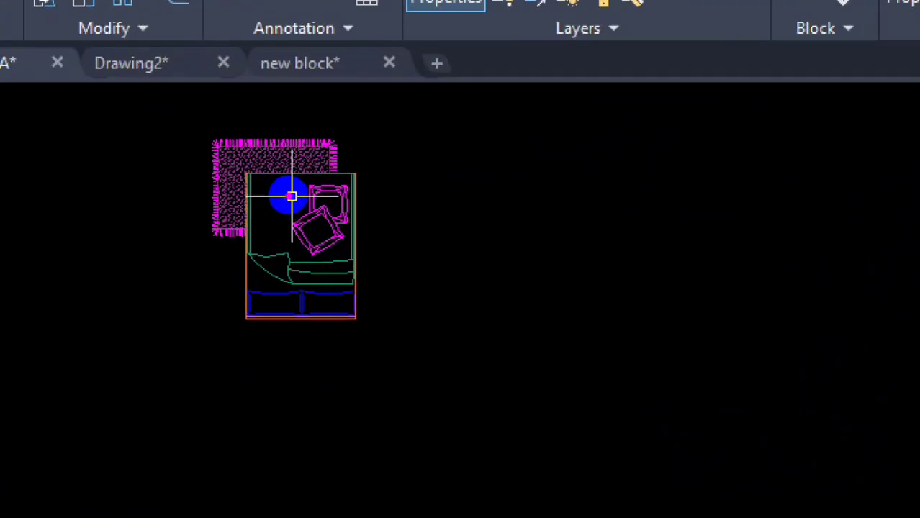
mouse_move(333, 164)
mouse_down()
mouse_move(243, 147)
mouse_move(246, 301)
mouse_move(352, 131)
mouse_up()
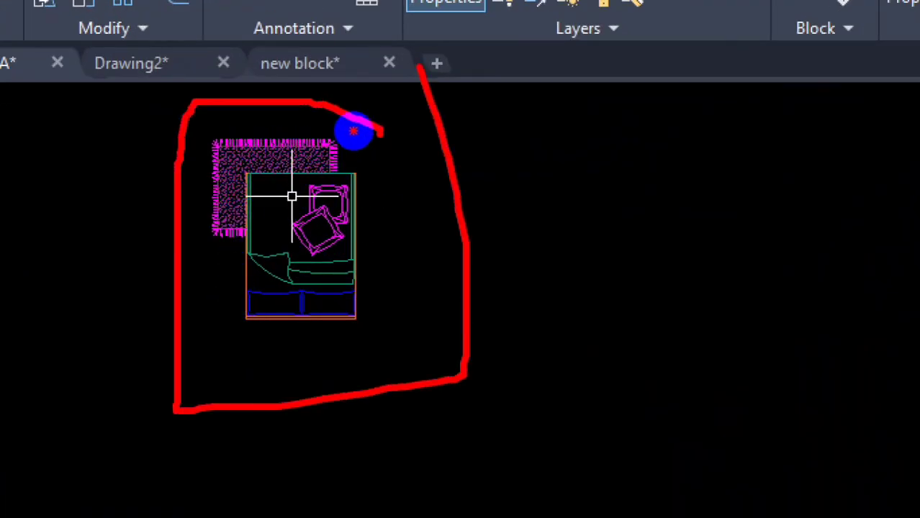
key(Escape)
- Reopen the block definition selection for the upper pasted bed and examine its automatically assigned name
double_click(299, 178)
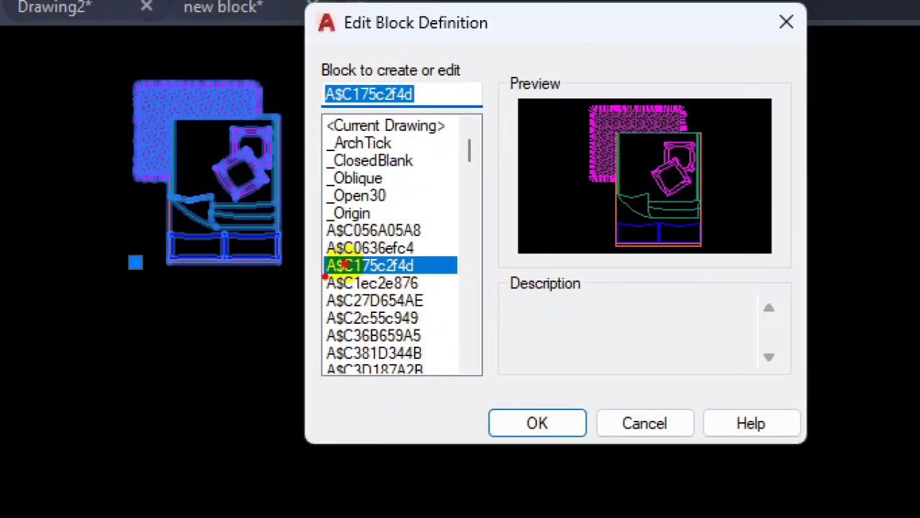
drag(345, 264, 375, 264)
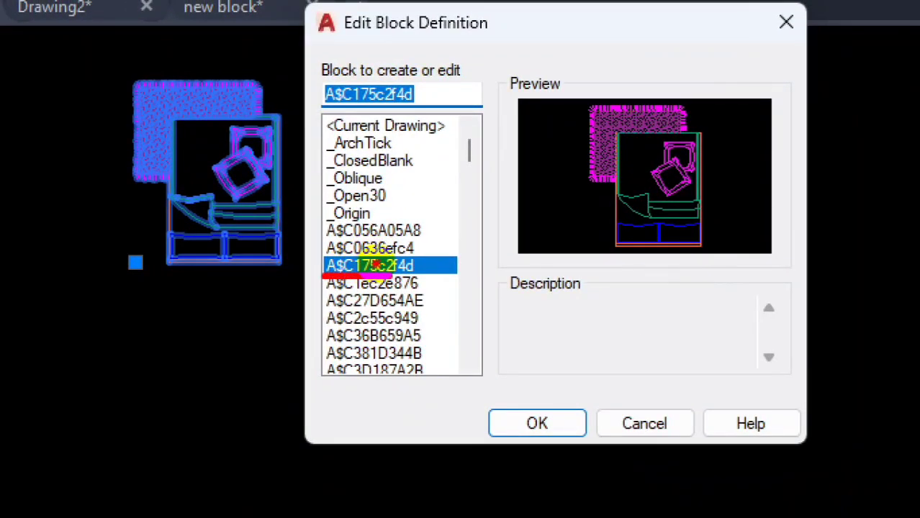